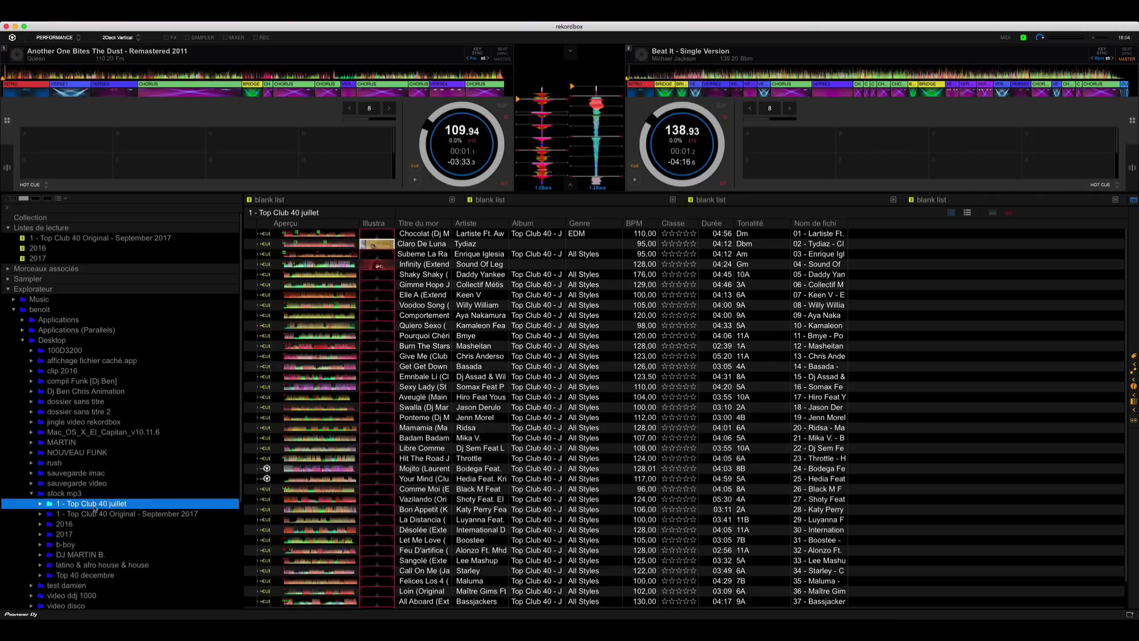
drag(95, 508, 46, 221)
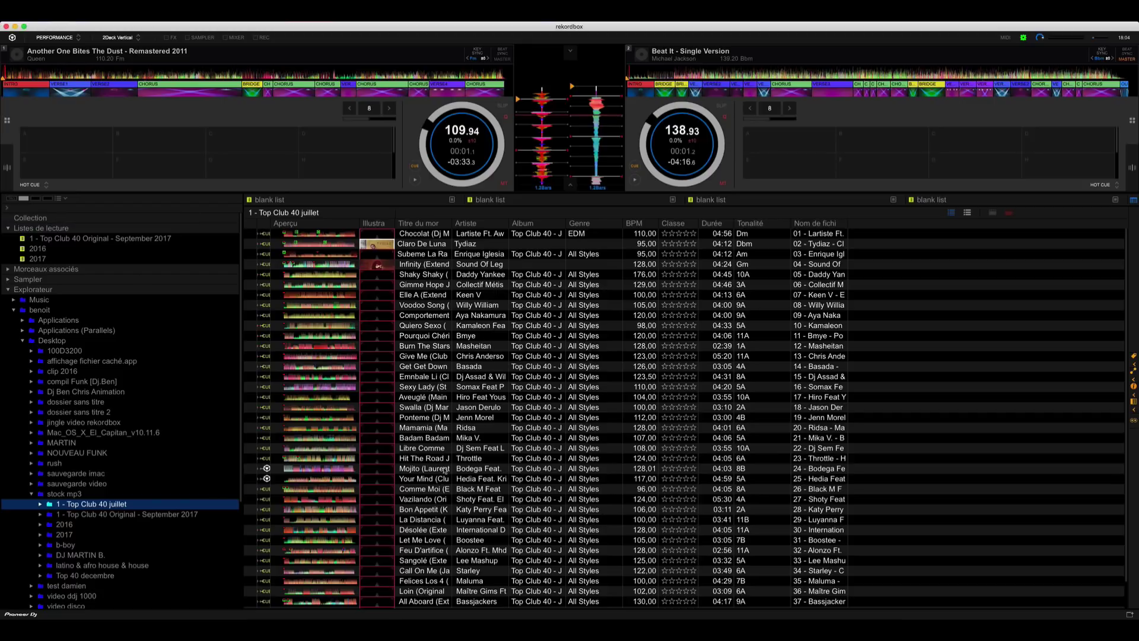
click(395, 470)
click(415, 439)
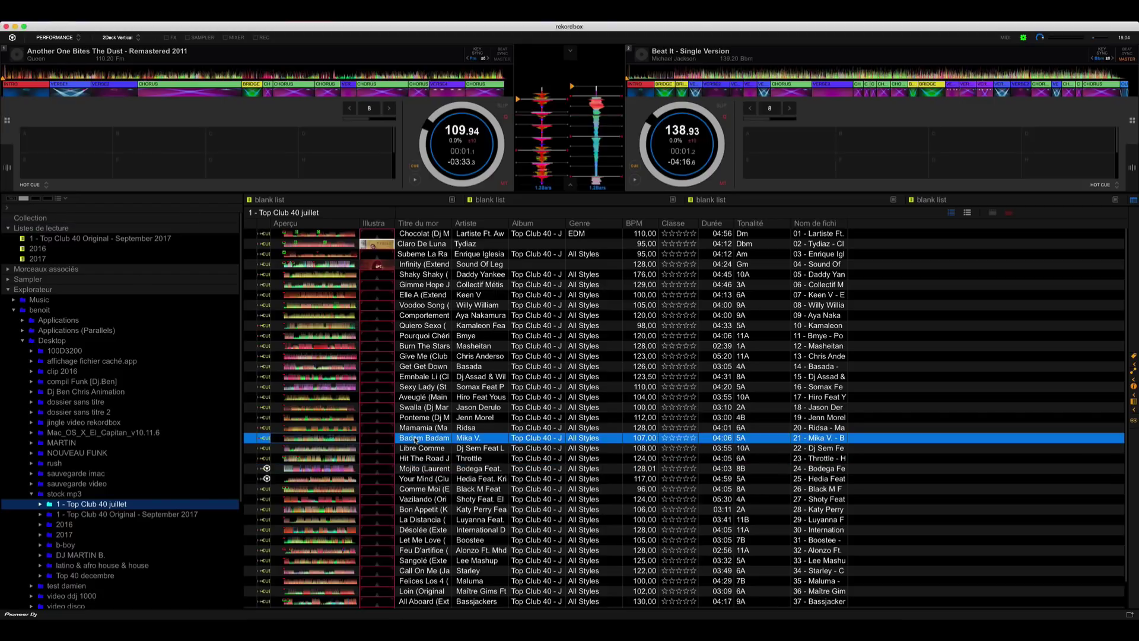
click(282, 509)
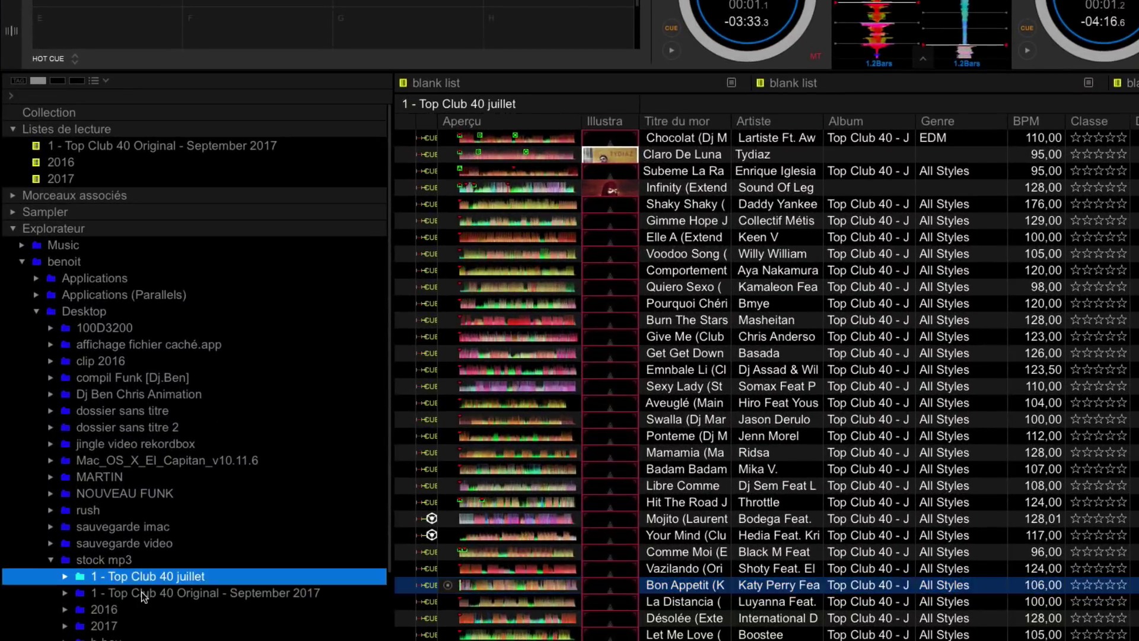
click(85, 514)
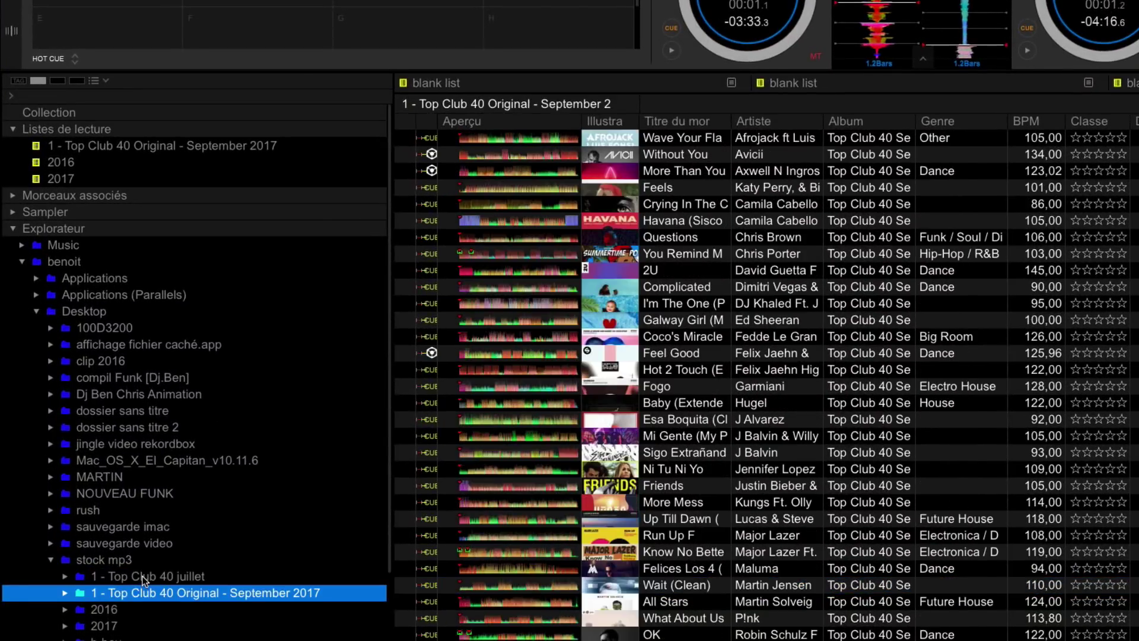
Step: Add the "1 - Top Club 40 juillet" folder from stock mp3 to Listes de lecture as a playlist and open it
click(143, 578)
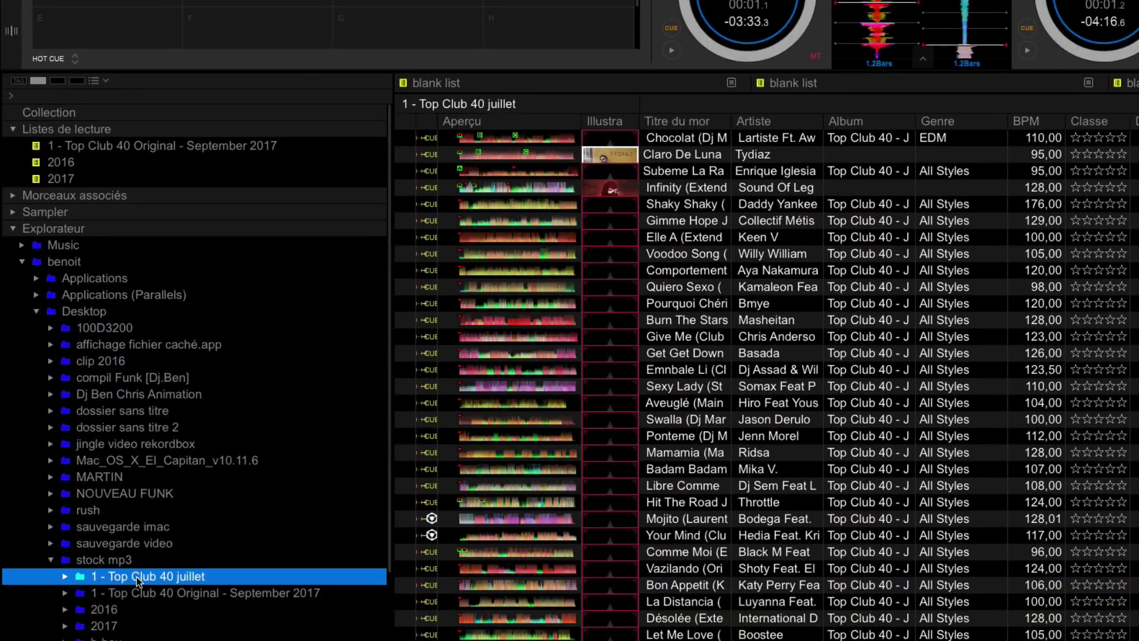
drag(137, 577, 101, 130)
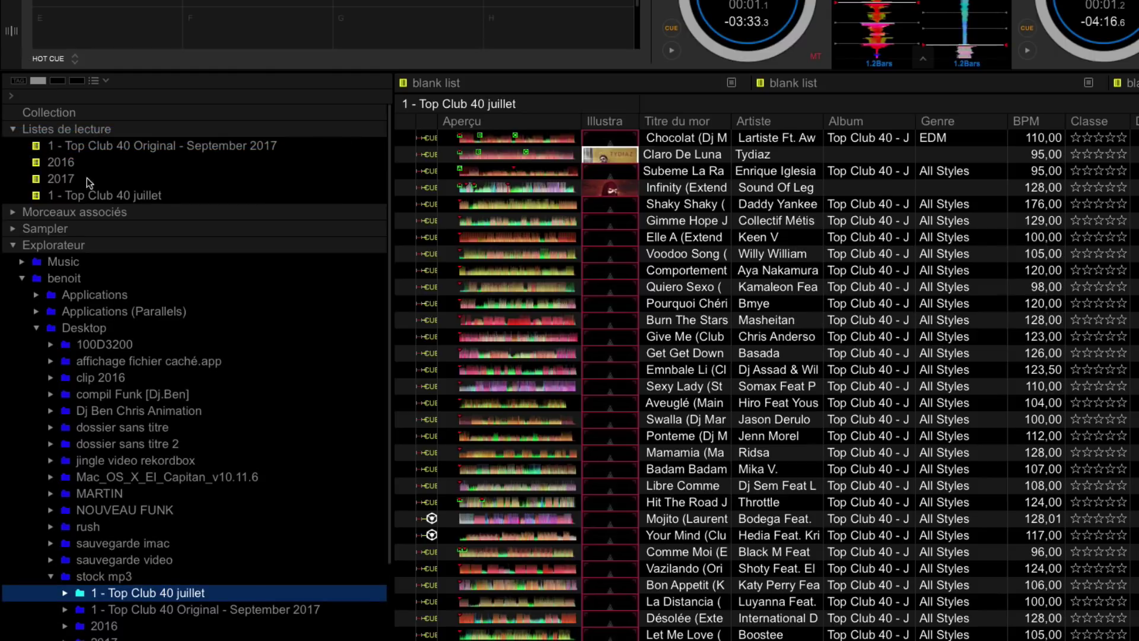
click(113, 194)
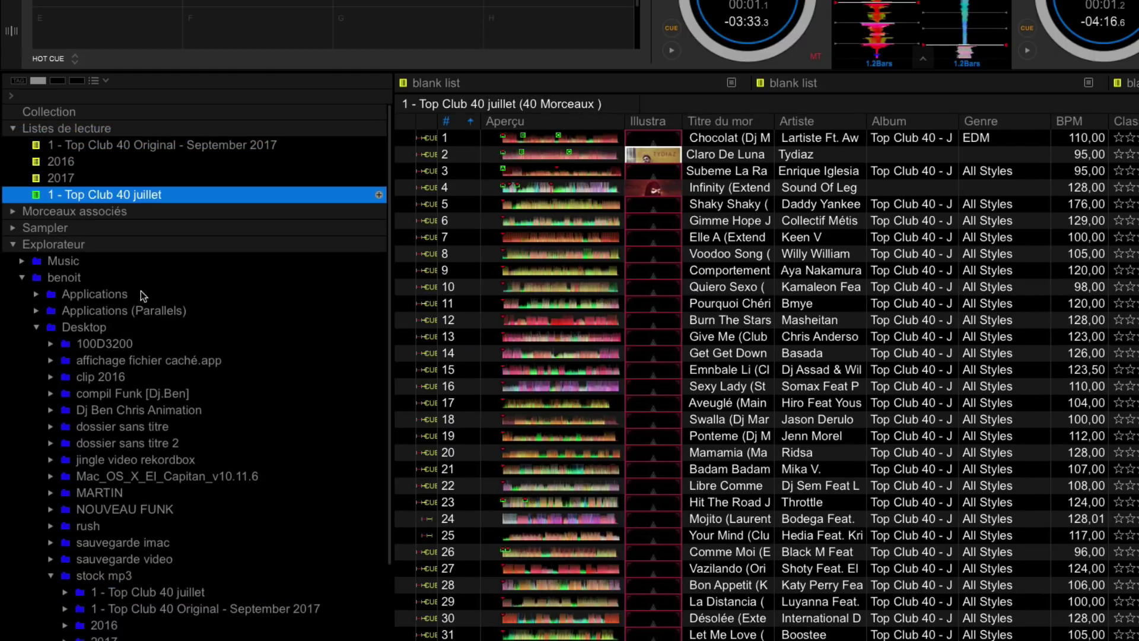
Step: Sort the items under Listes de lecture
click(101, 129)
right_click(101, 129)
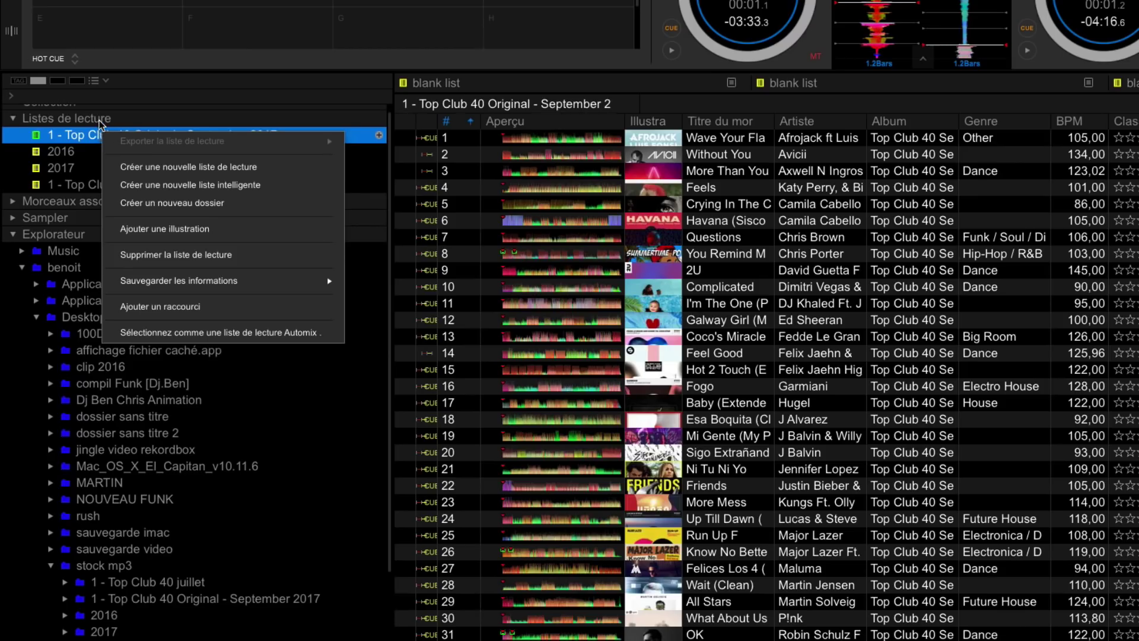
click(98, 120)
right_click(99, 120)
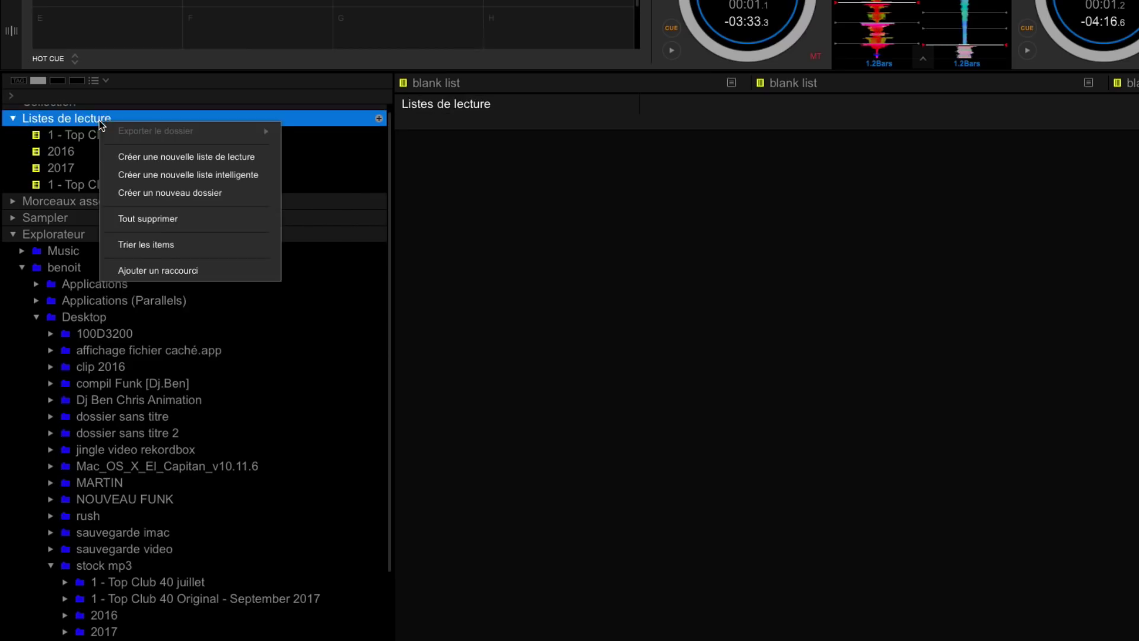
click(132, 245)
Step: Browse through the sorted playlists one by one down to 2017
key(Down)
key(Down)
key(Down)
key(Down)
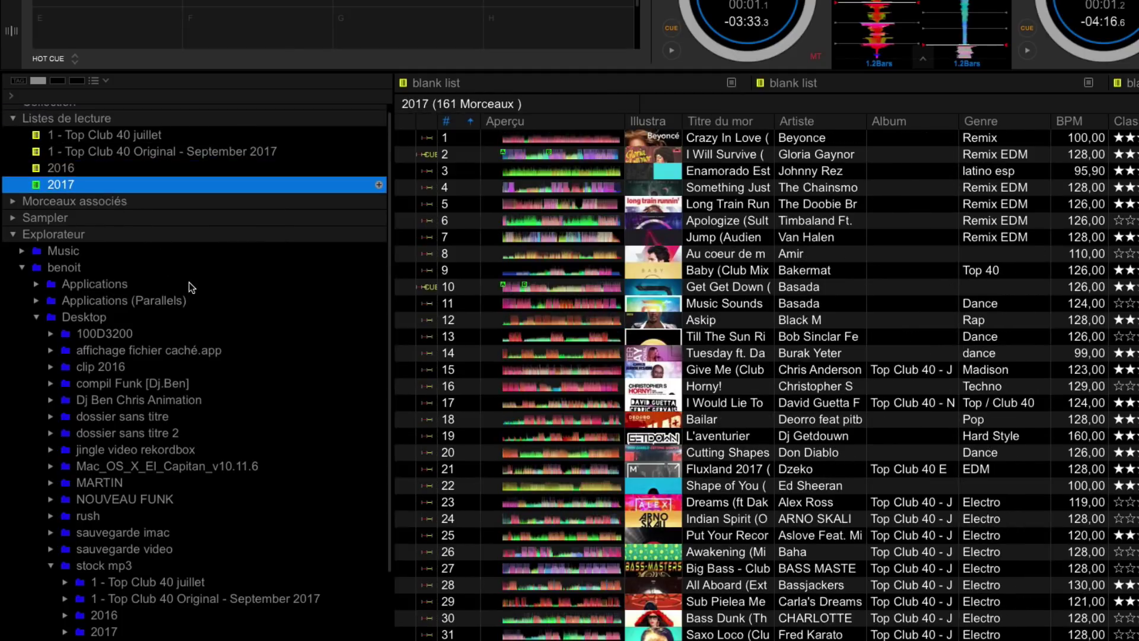
scroll(189, 282, up, 1)
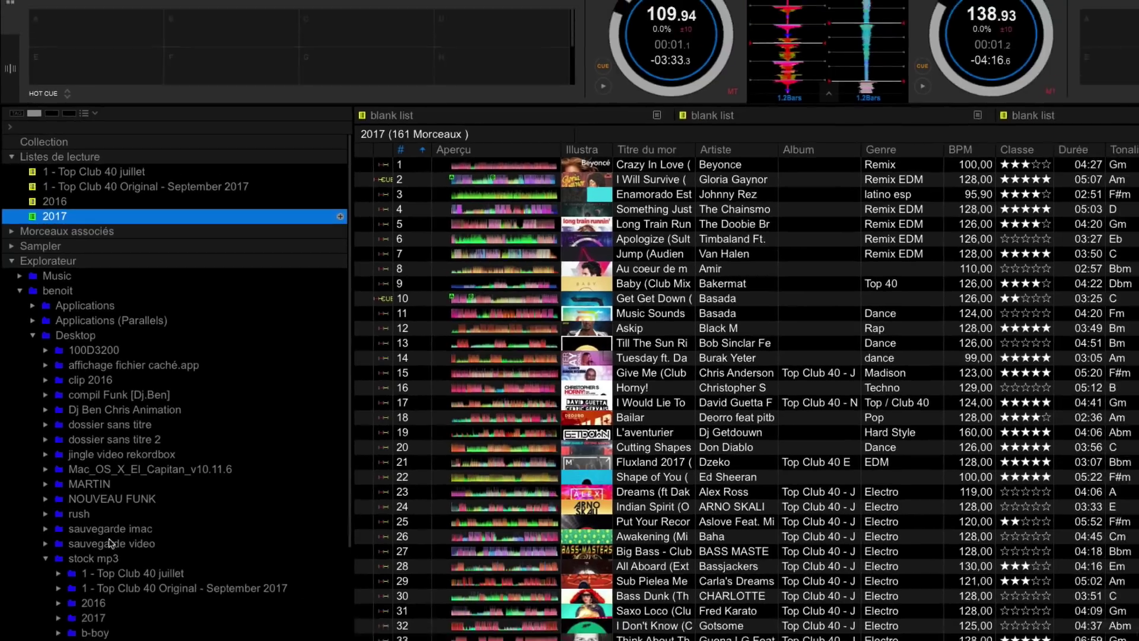
Step: Expand the b-boy folder in stock mp3 and compare the track details in DJ B-BOY PACK 1 and DJ B-BOY PACK 2
scroll(129, 614, down, 3)
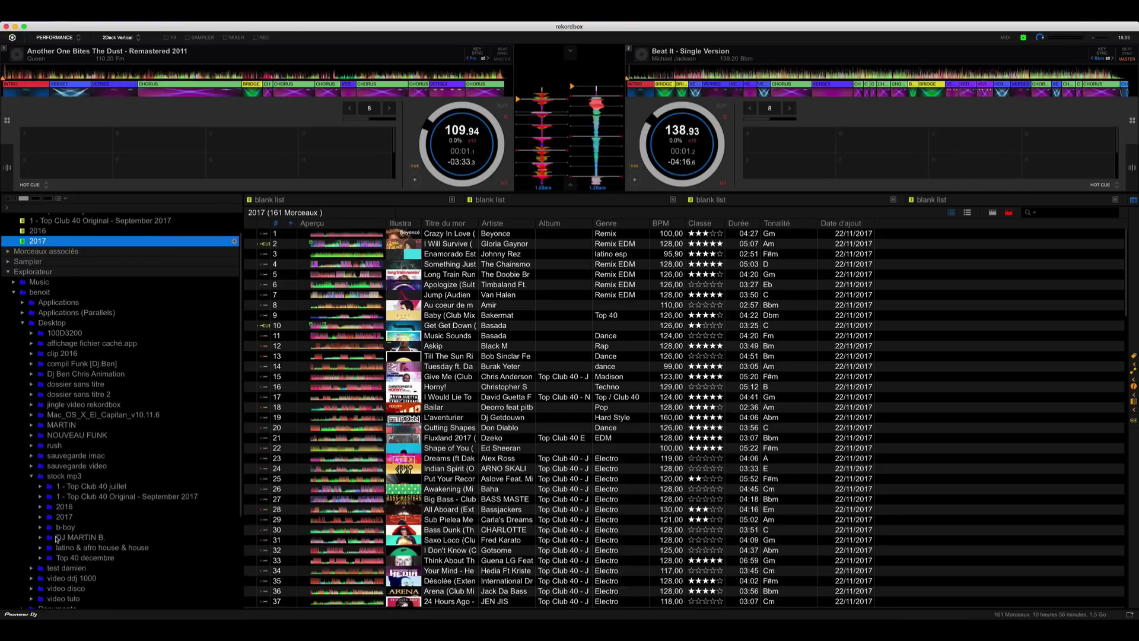
click(65, 528)
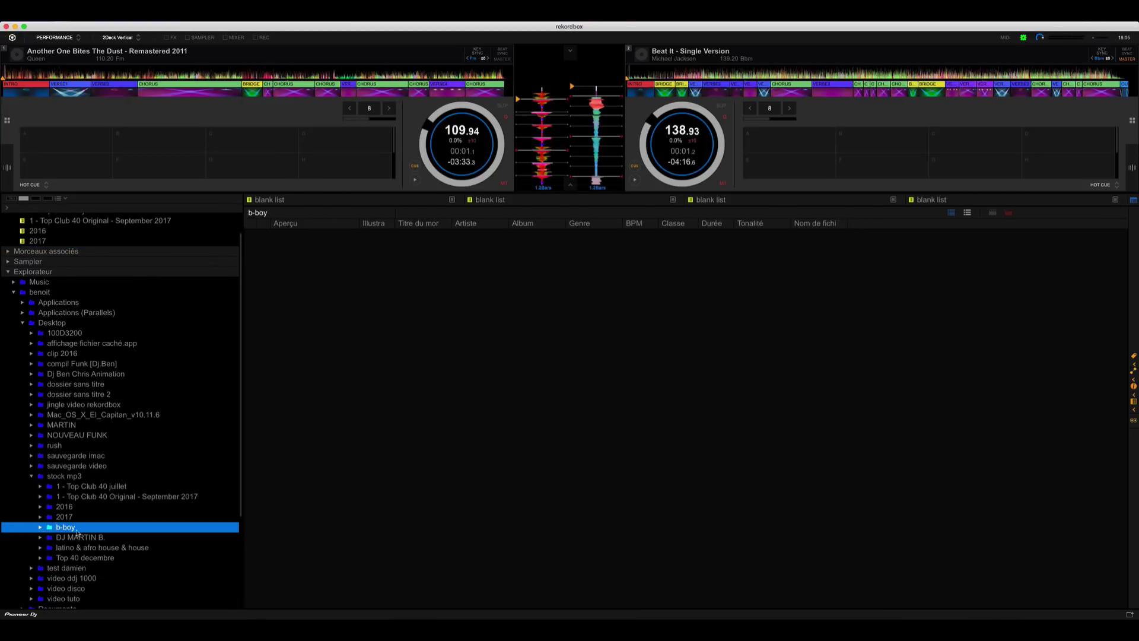
click(41, 528)
click(84, 538)
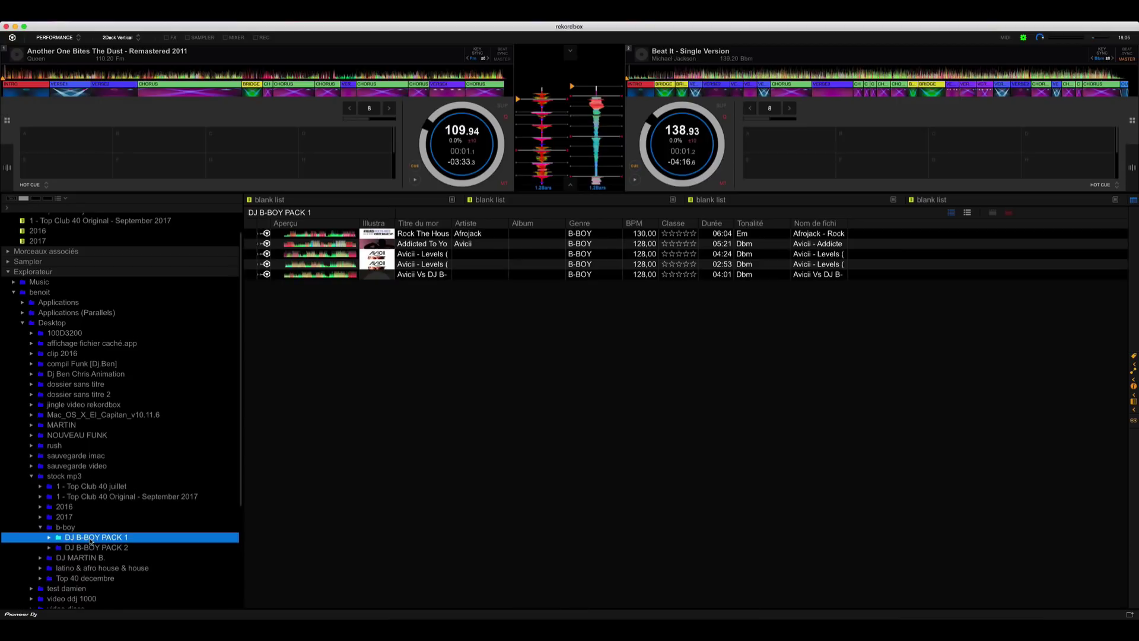
click(94, 548)
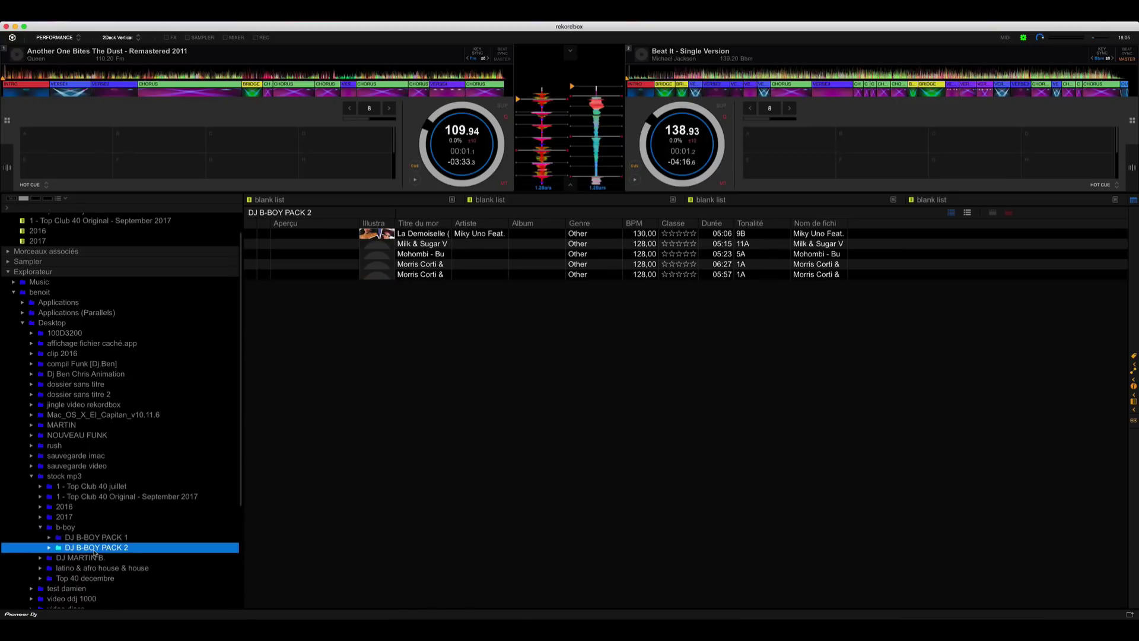
click(102, 540)
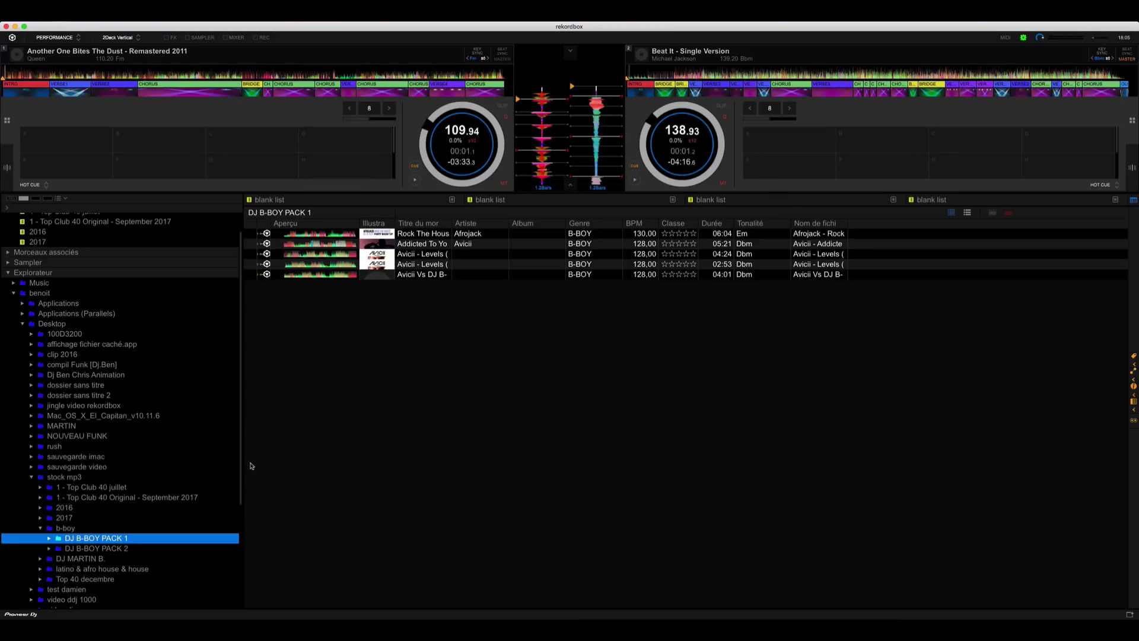
scroll(89, 472, up, 1)
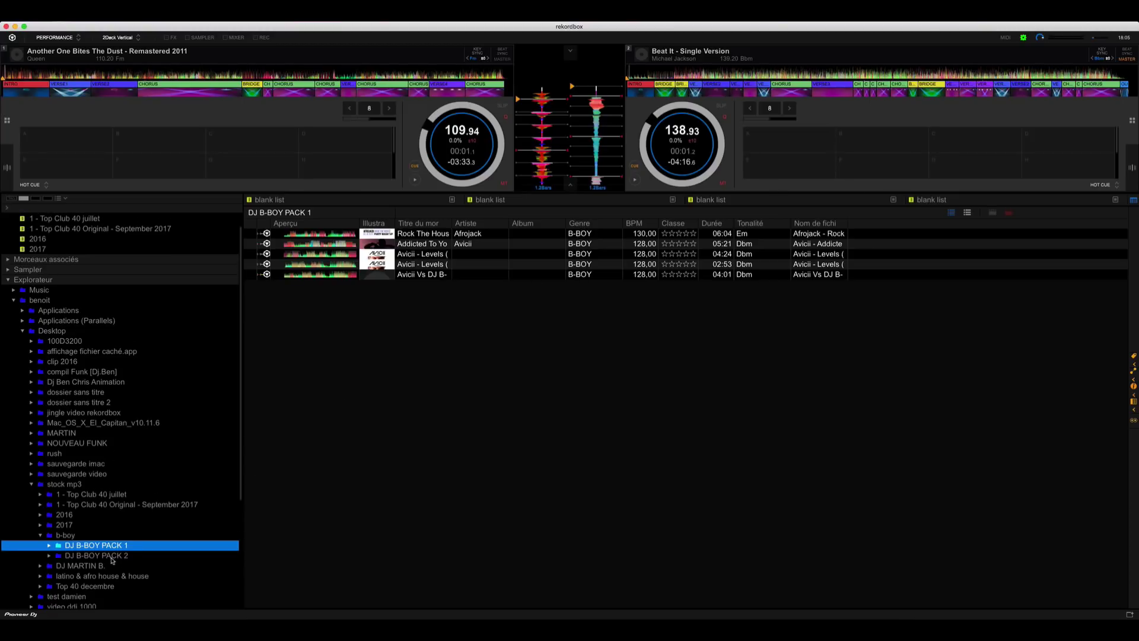
click(112, 556)
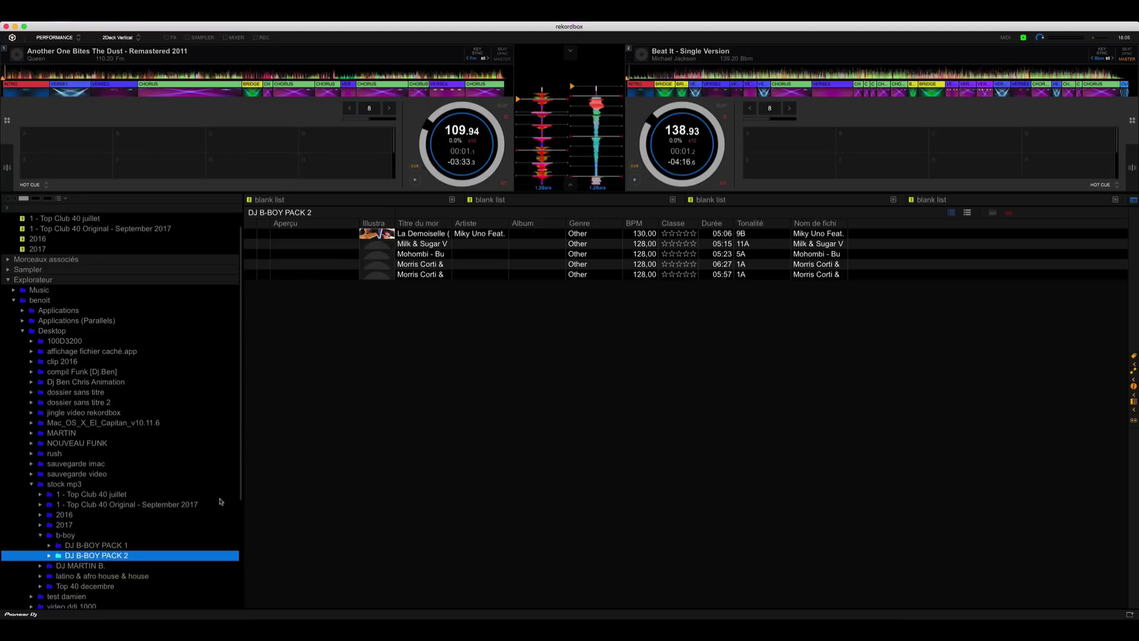
click(109, 546)
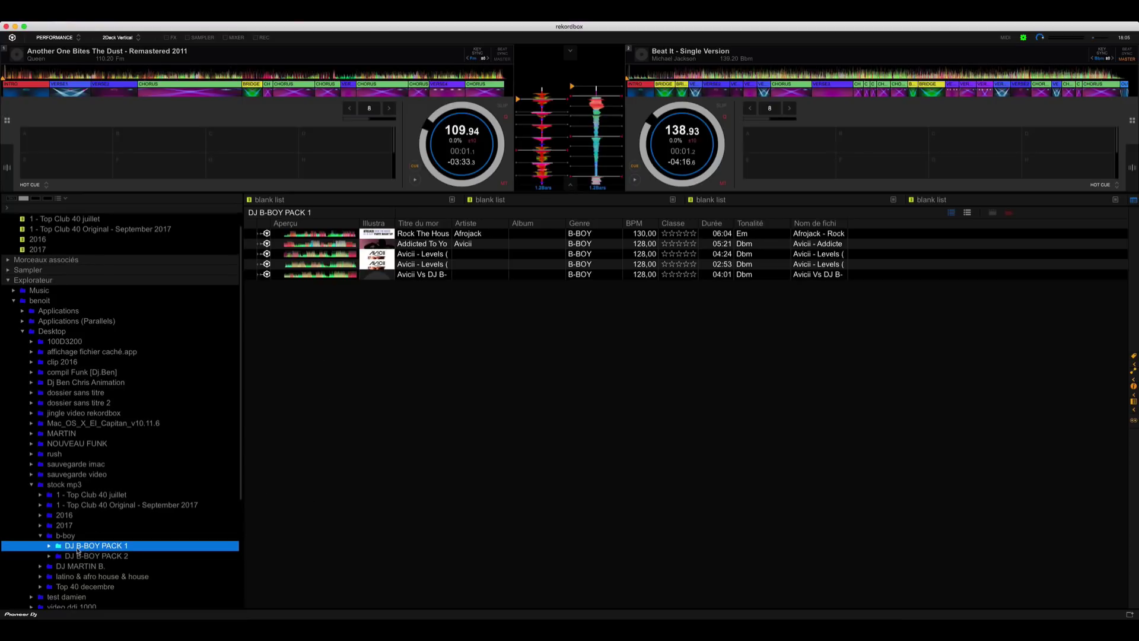
Step: Start a new intelligent playlist under Listes de lecture and name it B-BOY
scroll(63, 278, up, 2)
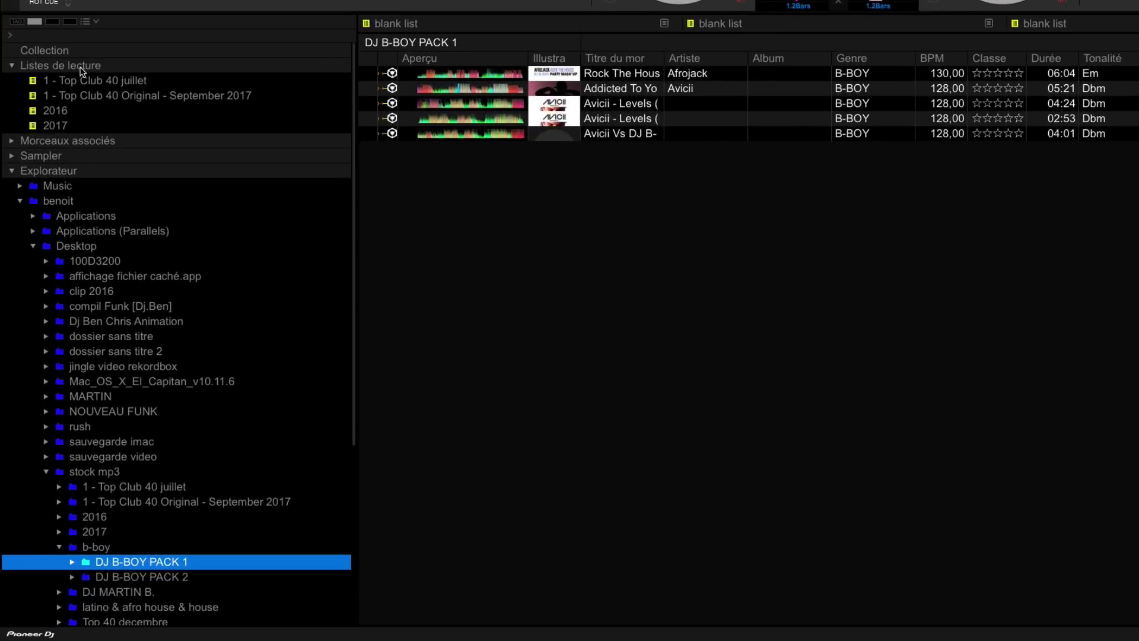
click(51, 217)
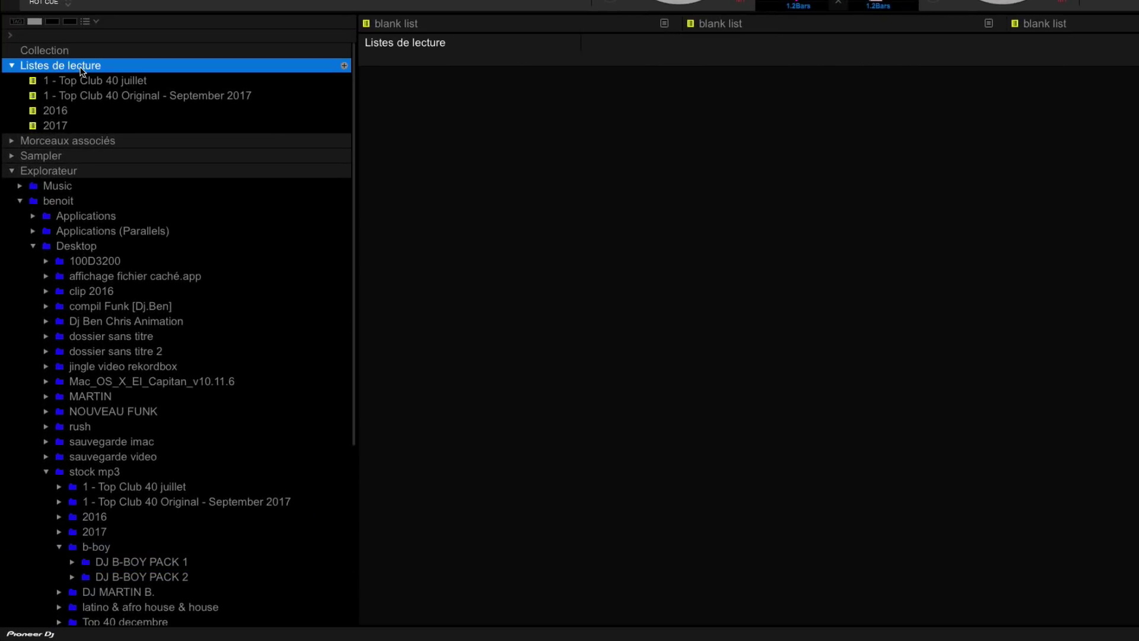
right_click(81, 70)
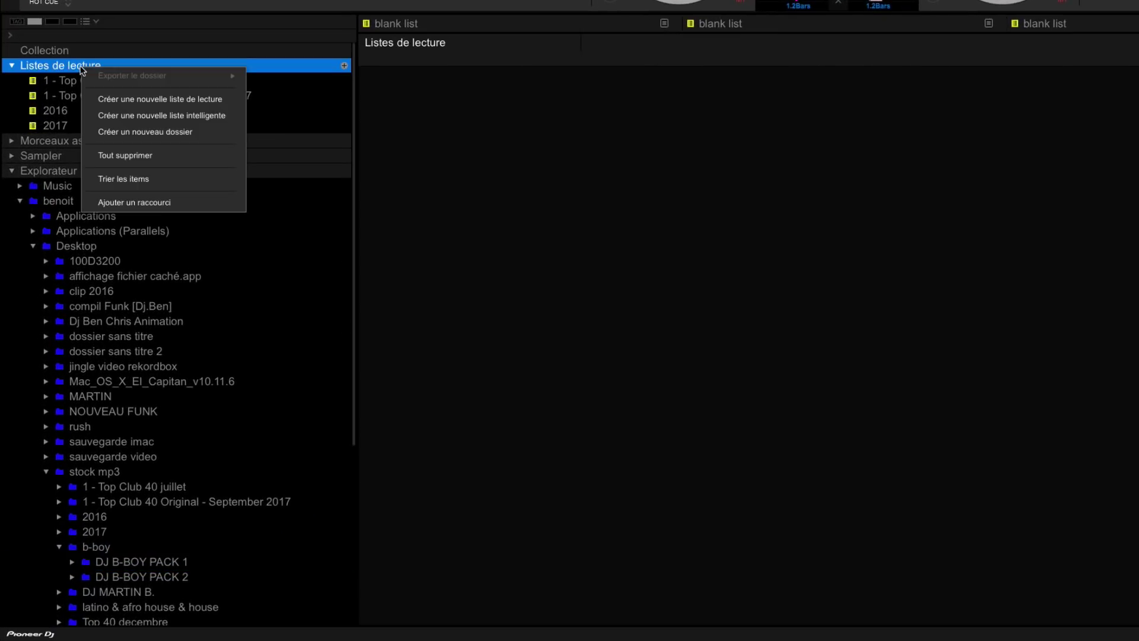
click(125, 117)
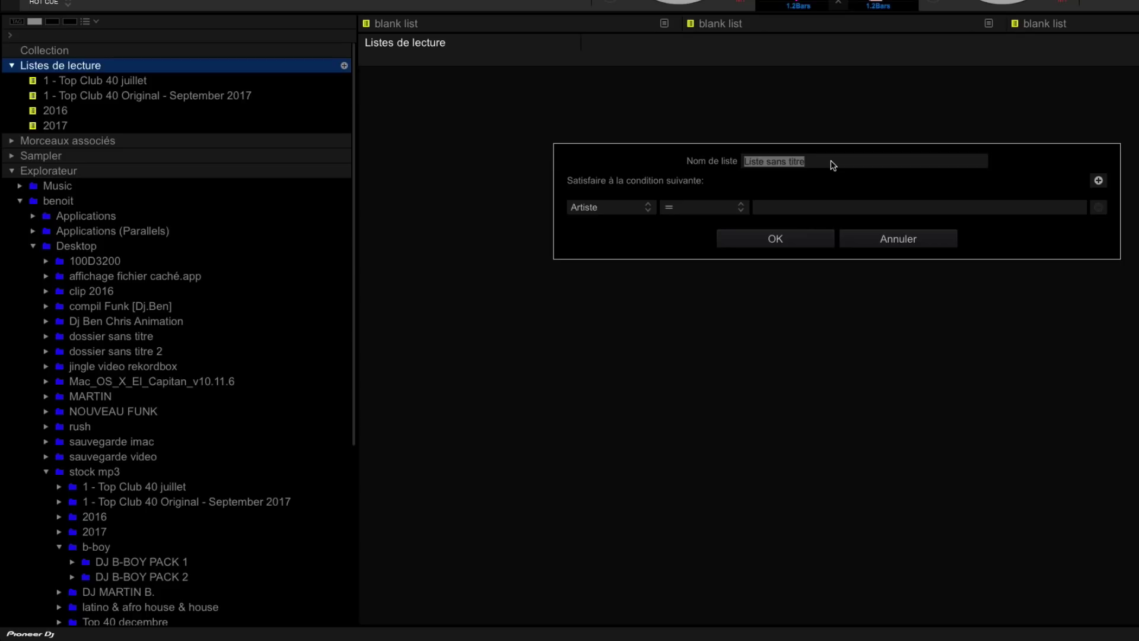
text(B-BOY)
Step: Set the intelligent list's condition to Genre = B-BOY and create the list
click(649, 209)
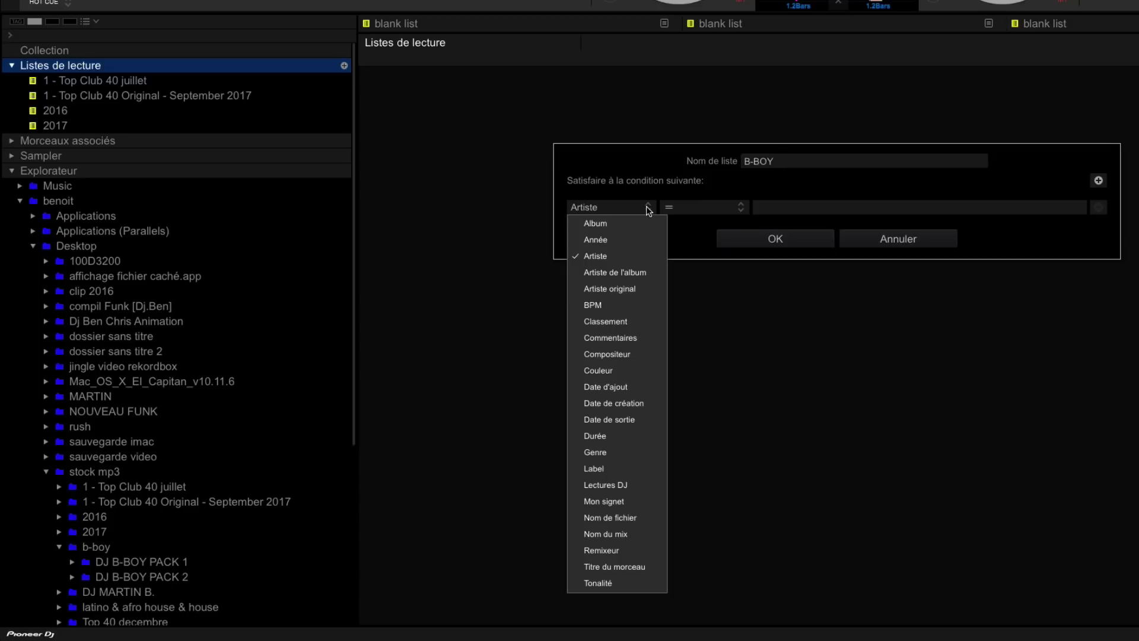
click(606, 454)
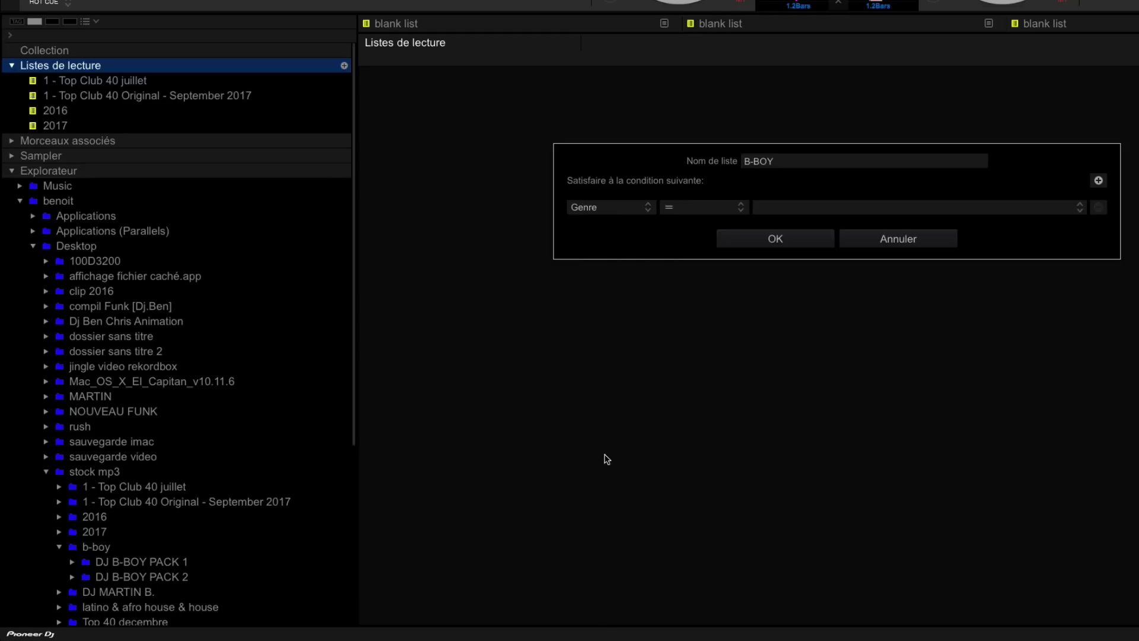
click(741, 209)
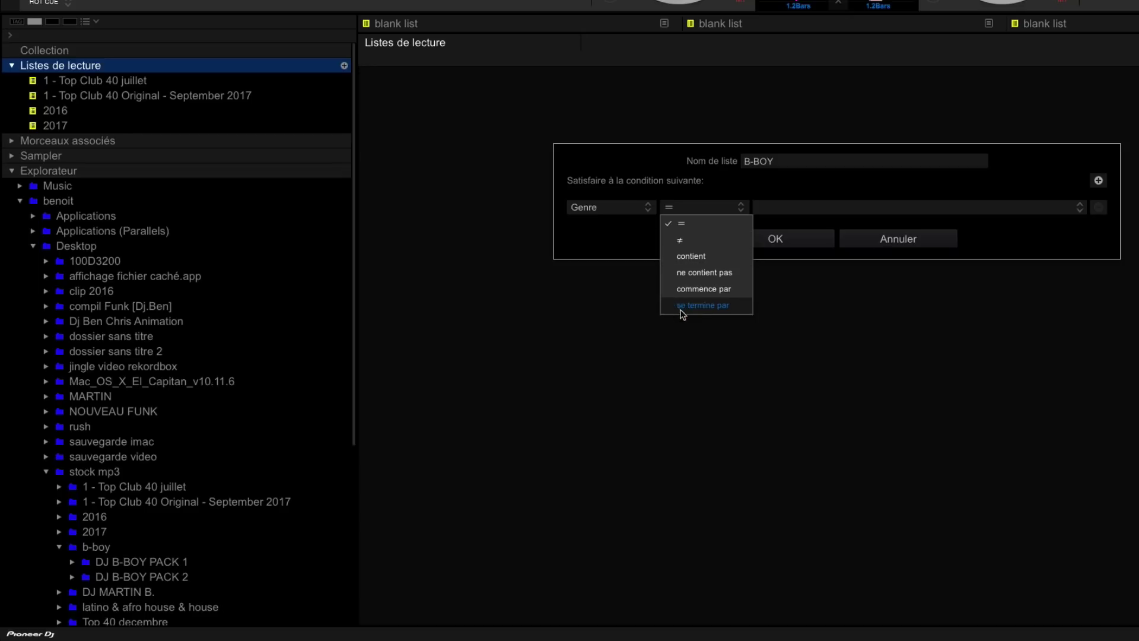
click(689, 230)
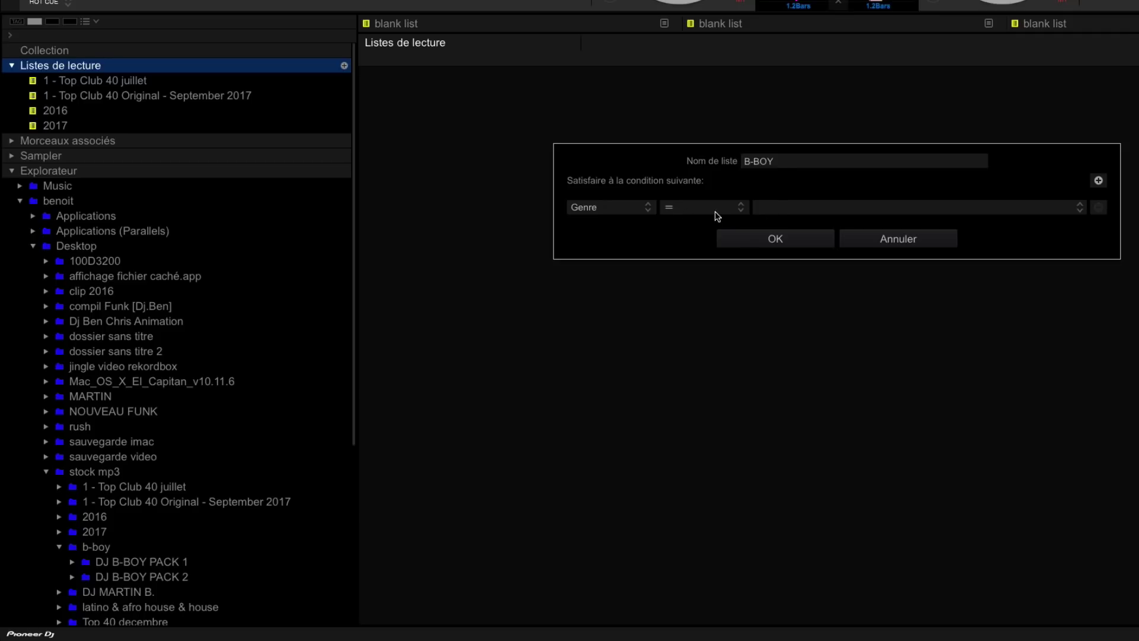
click(1079, 209)
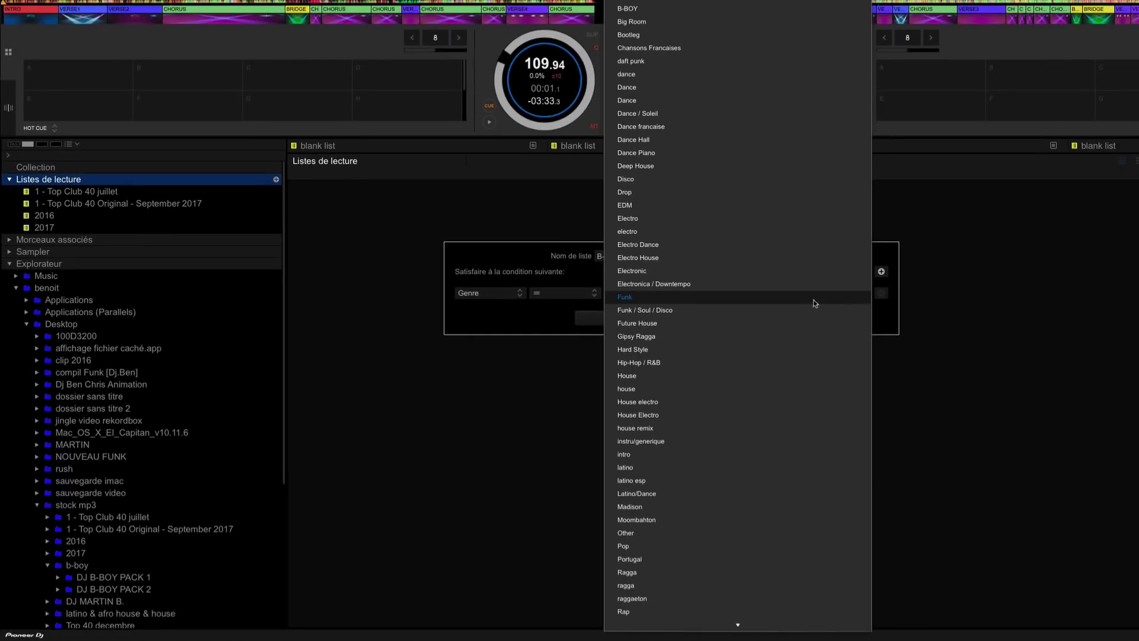
click(635, 11)
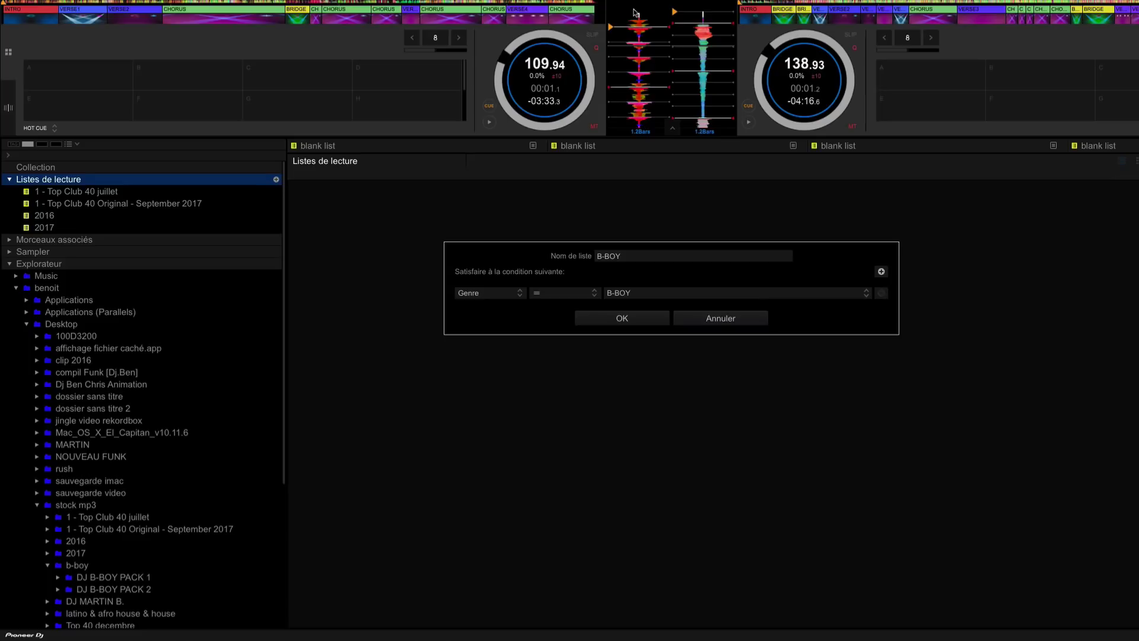
click(623, 319)
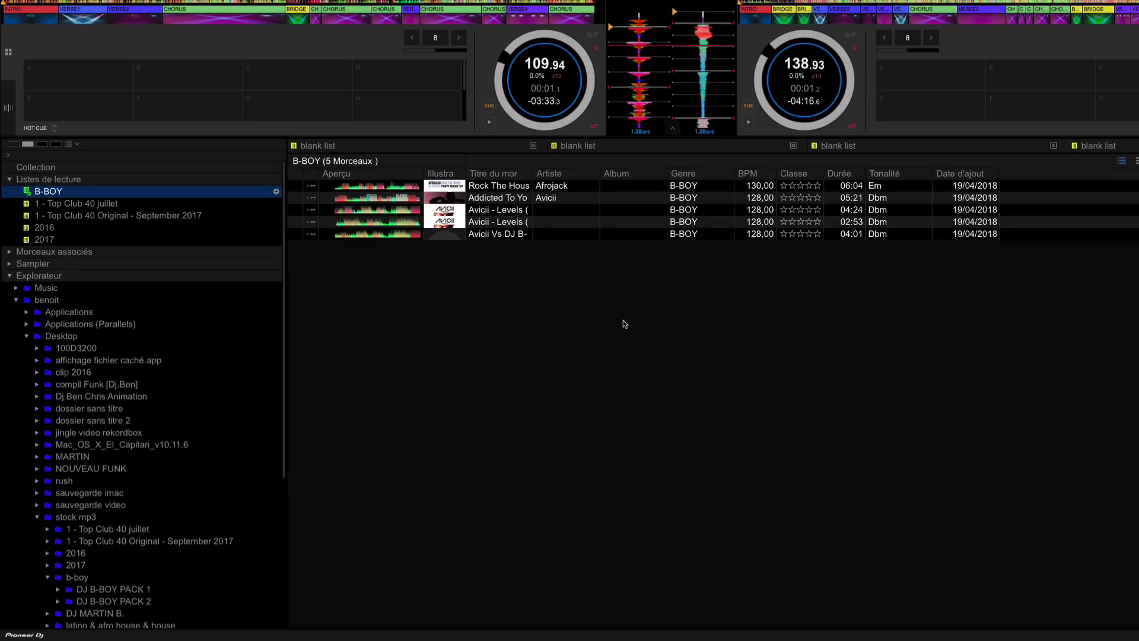
Step: Compare the tracks in the B-BOY intelligent list with those in the full Collection
click(63, 205)
click(60, 193)
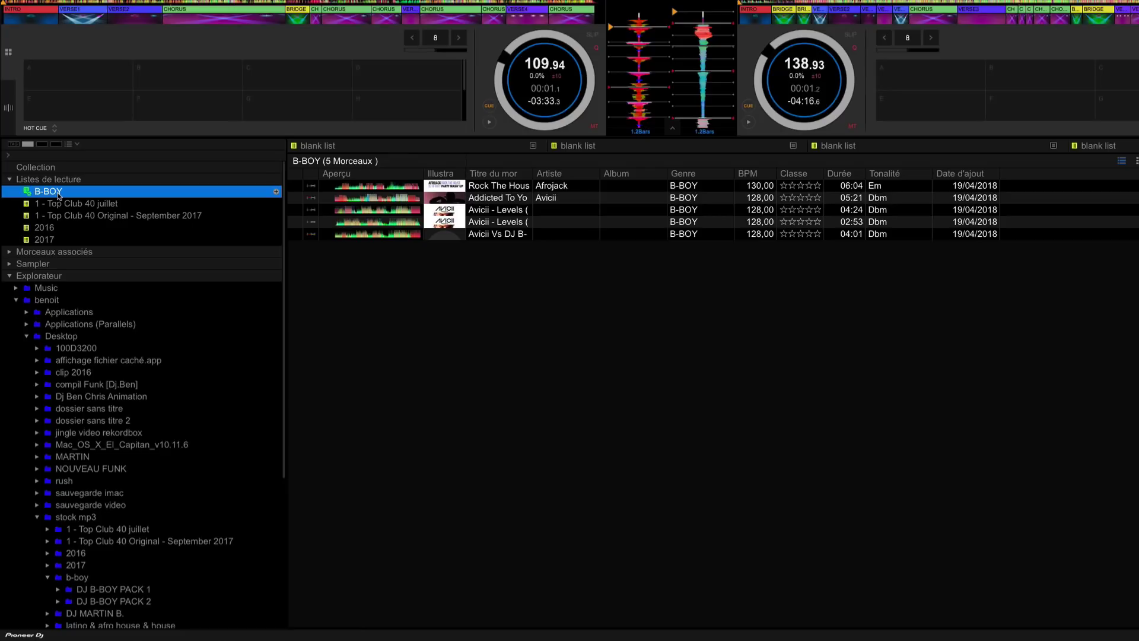
click(40, 168)
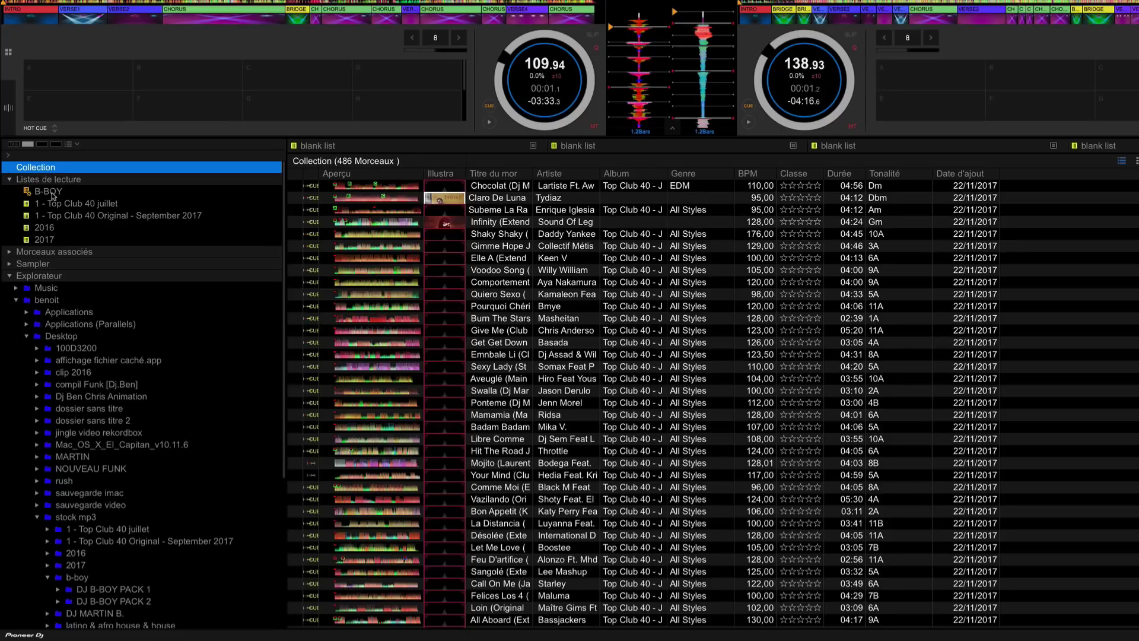
click(53, 195)
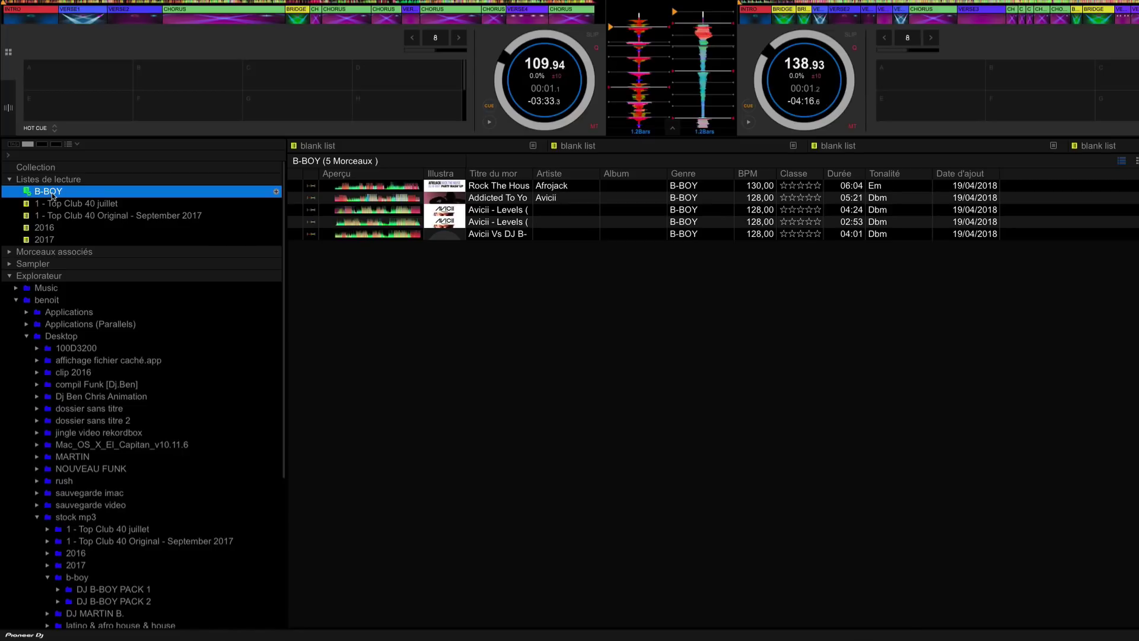
Step: Sort the B-BOY list's tracks by Genre and select the first track
click(691, 176)
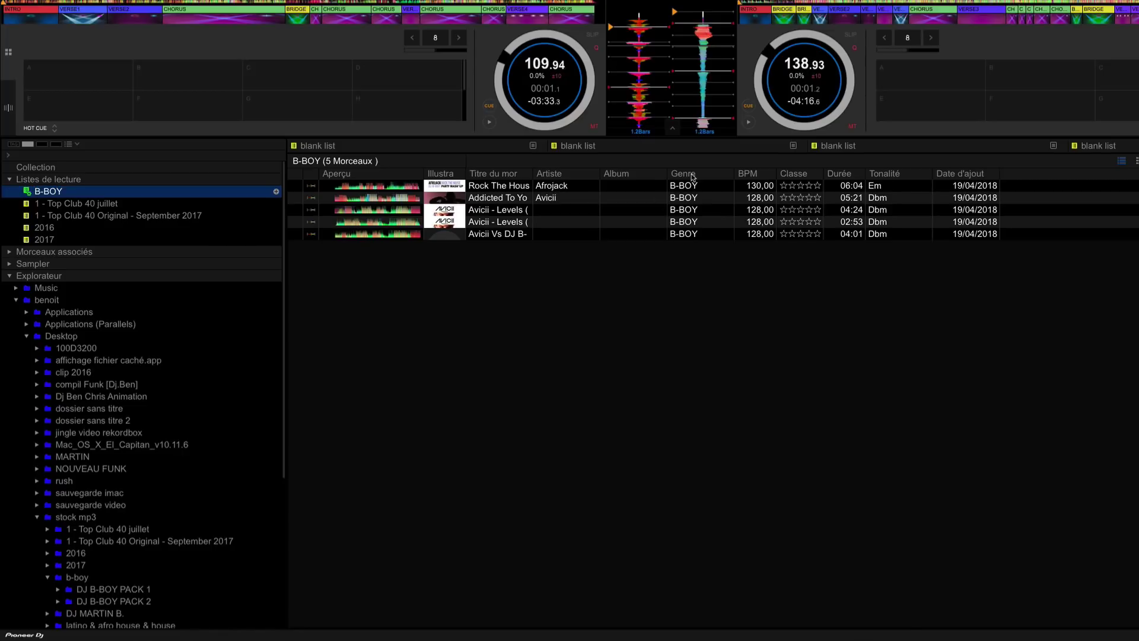
click(686, 238)
click(368, 188)
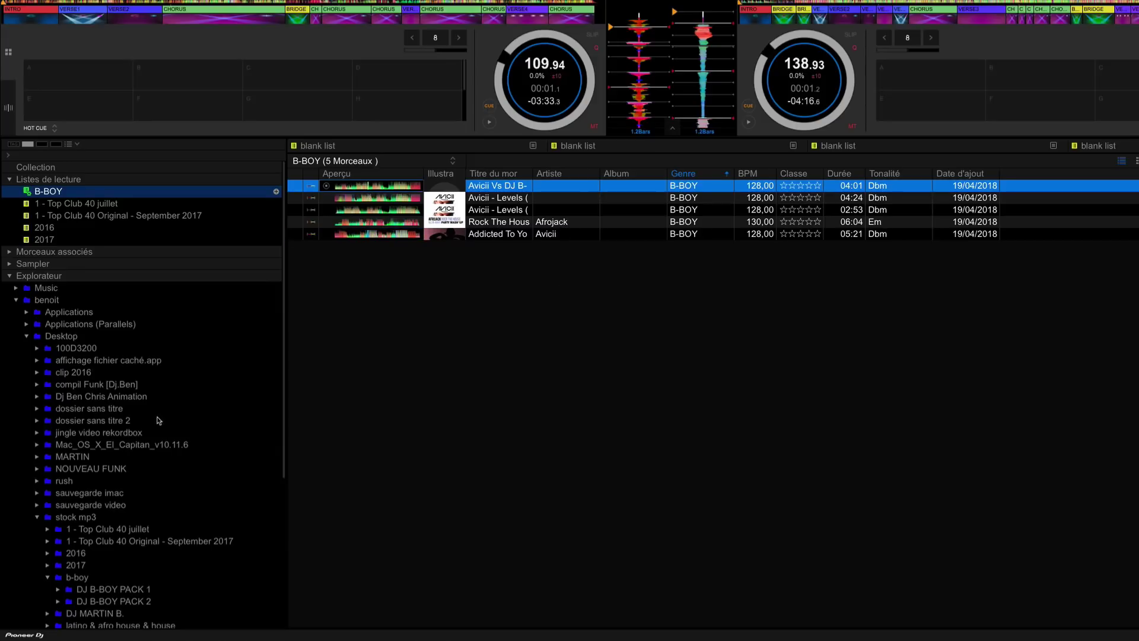
Step: Compare the tracks in the DJ B-BOY PACK 1 and DJ B-BOY PACK 2 folders with the B-BOY intelligent list
click(119, 591)
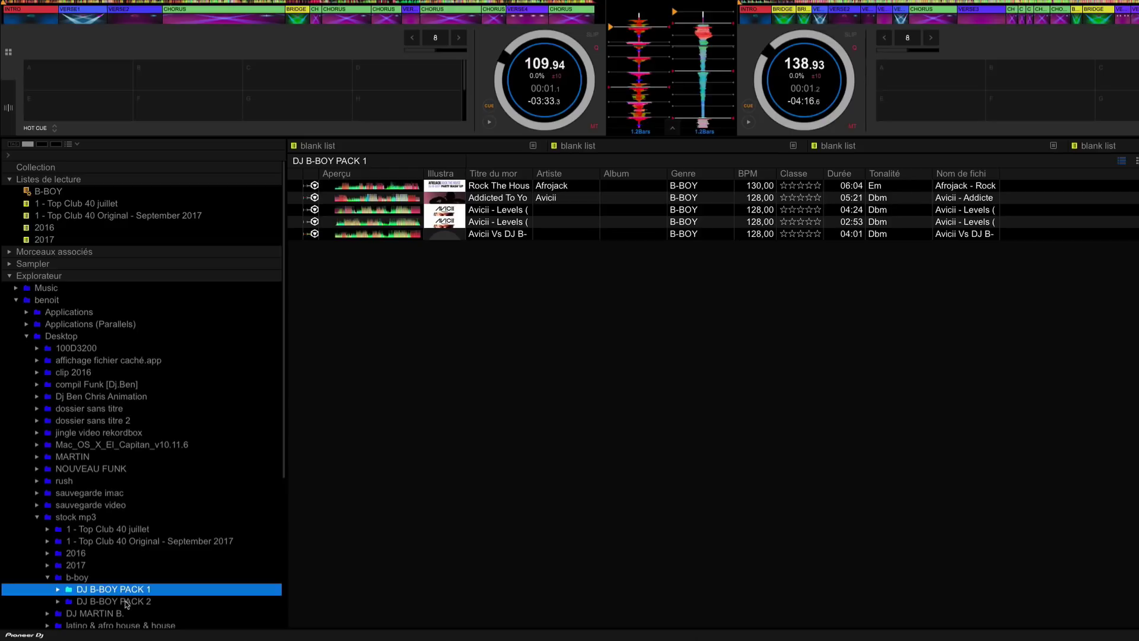
click(124, 602)
click(139, 592)
click(57, 193)
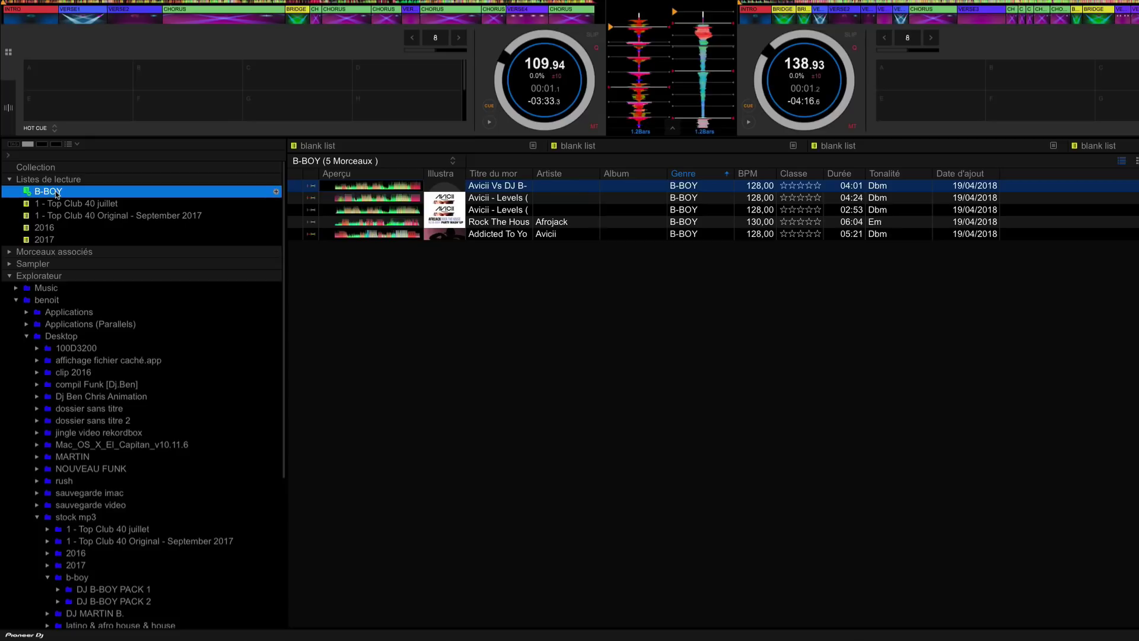
Step: Set the genre of all tracks in the DJ B-BOY PACK 2 folder to B-BOY and accept the analysis settings
click(123, 601)
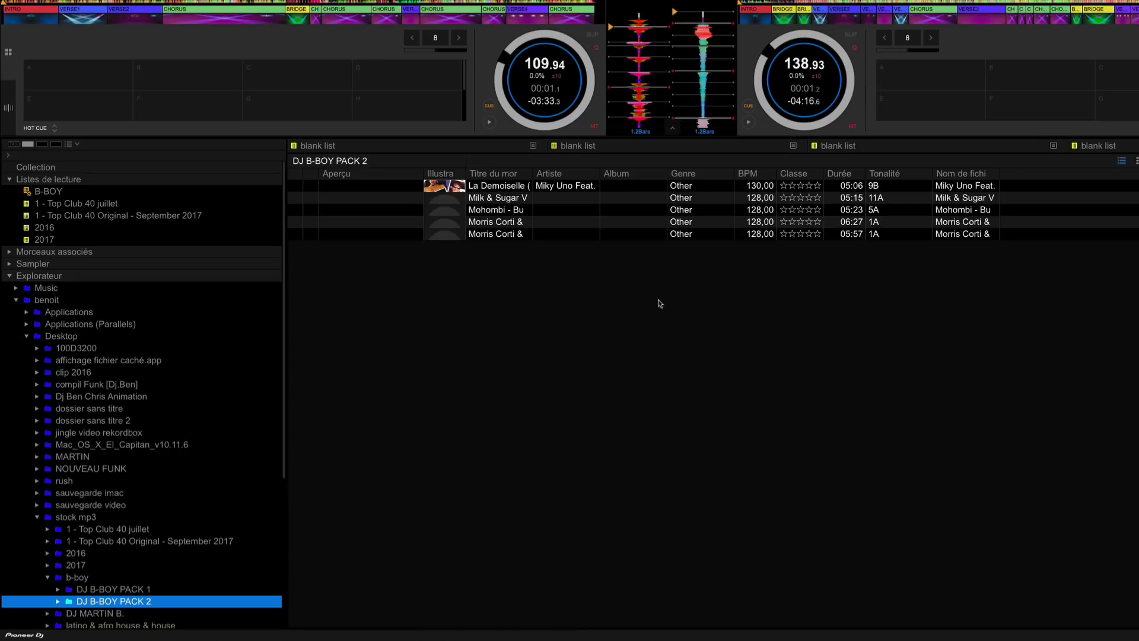
click(625, 234)
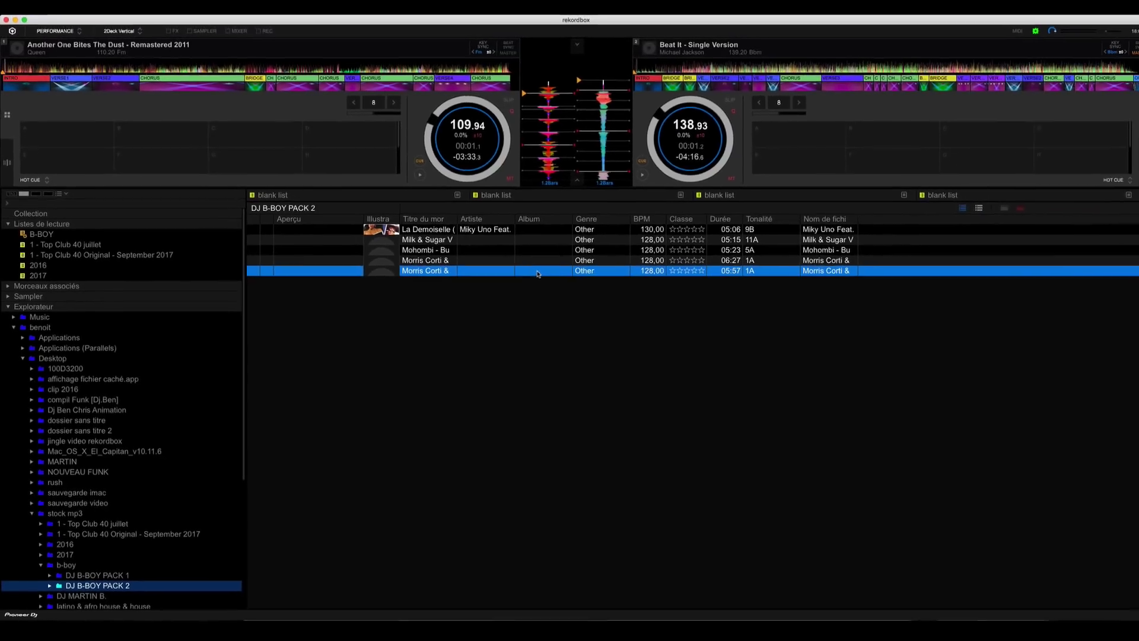
key(super+a)
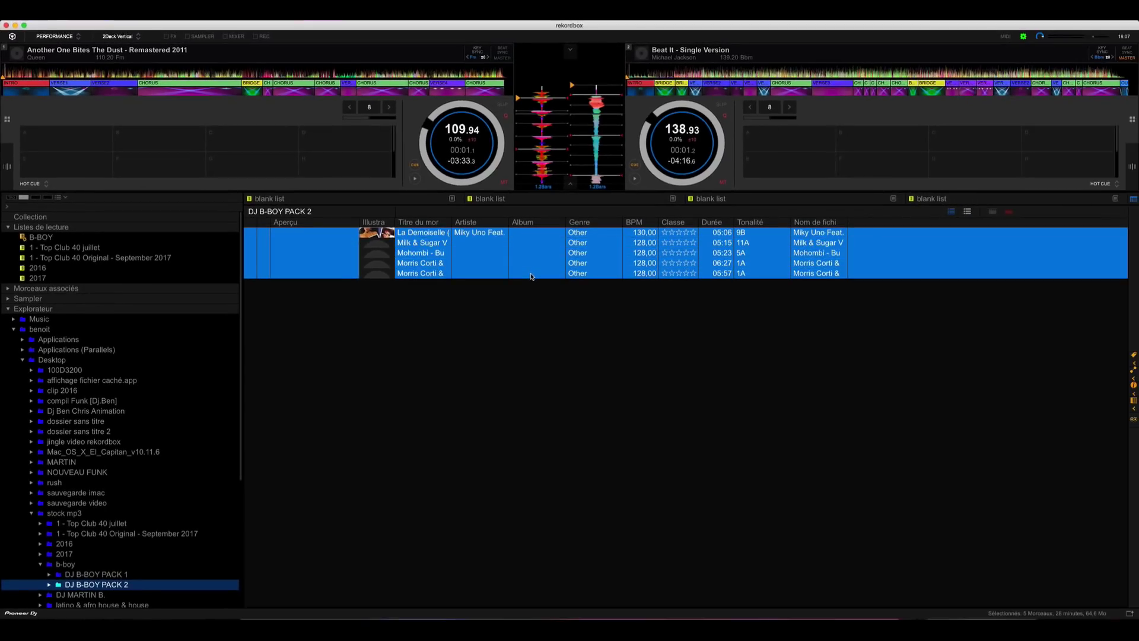
click(1134, 387)
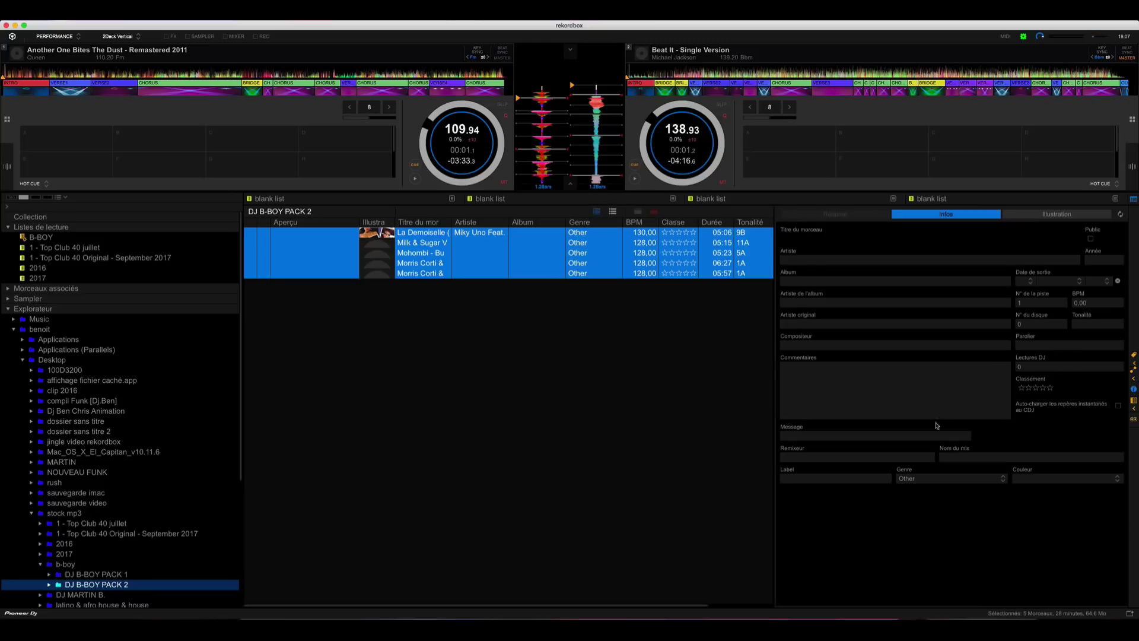
click(1003, 481)
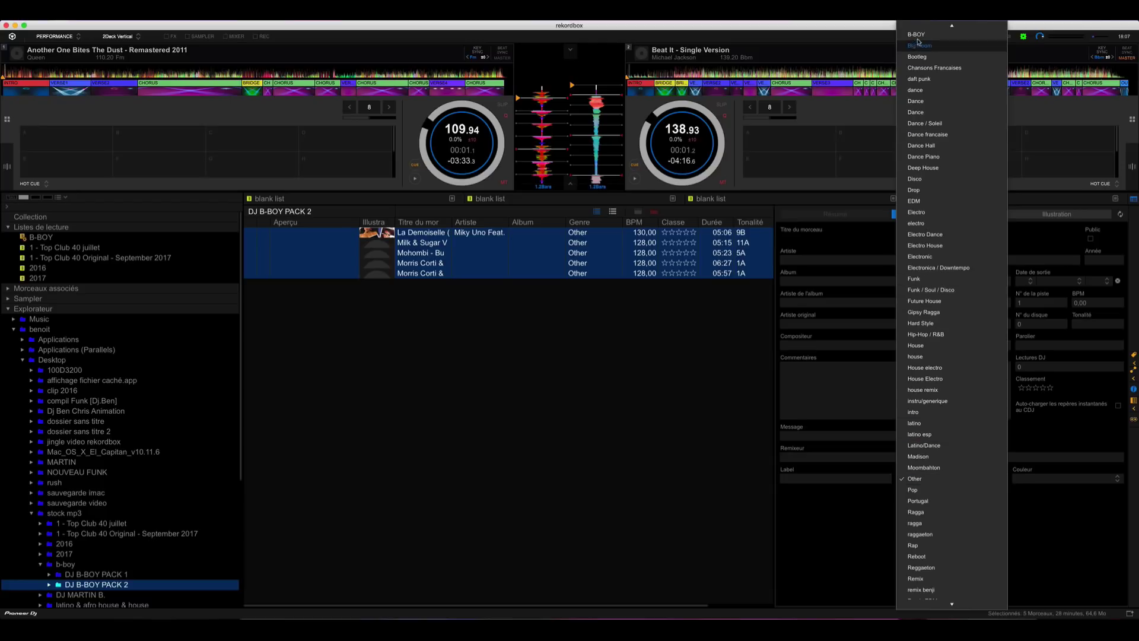
click(923, 37)
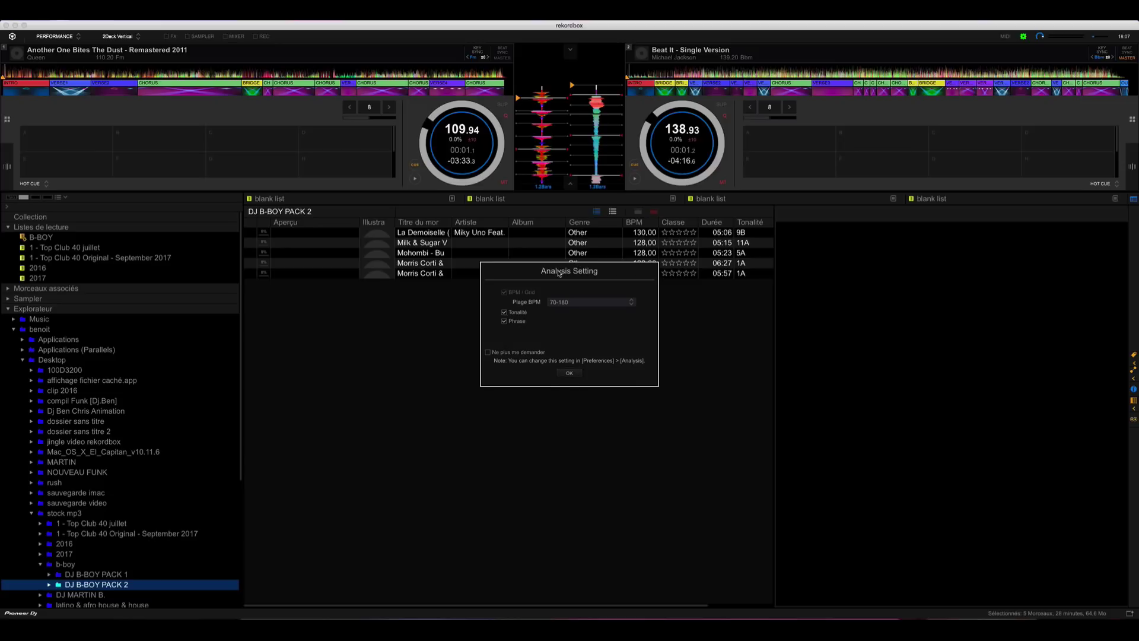
click(569, 374)
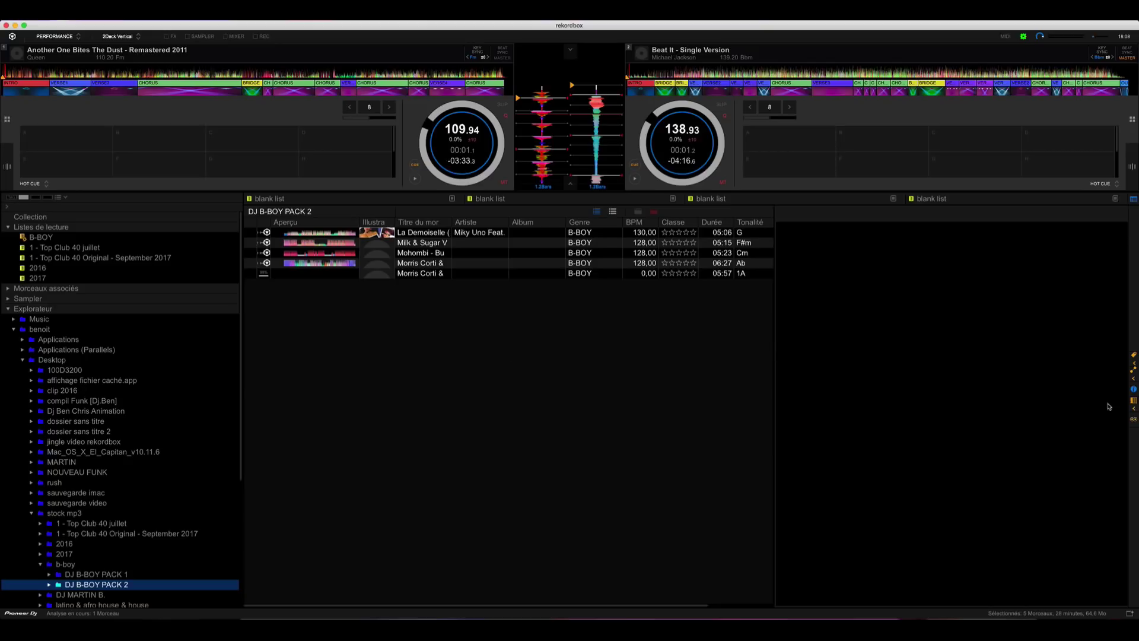
click(1134, 390)
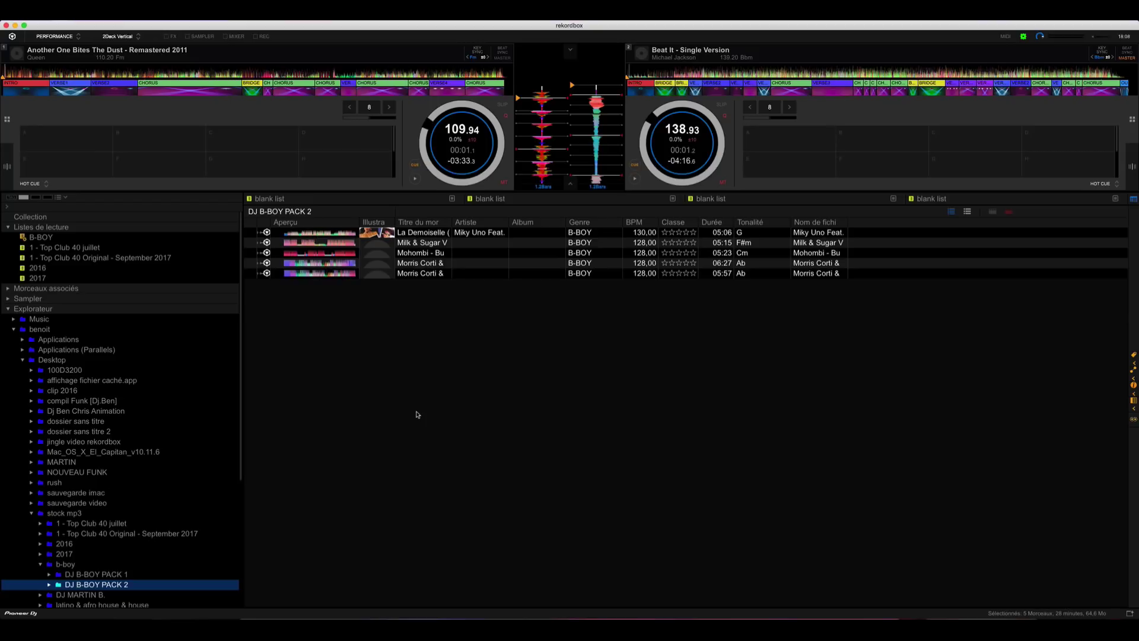
Step: Check the B-BOY intelligent list against the tracks in both DJ B-BOY PACK folders
scroll(58, 276, down, 1)
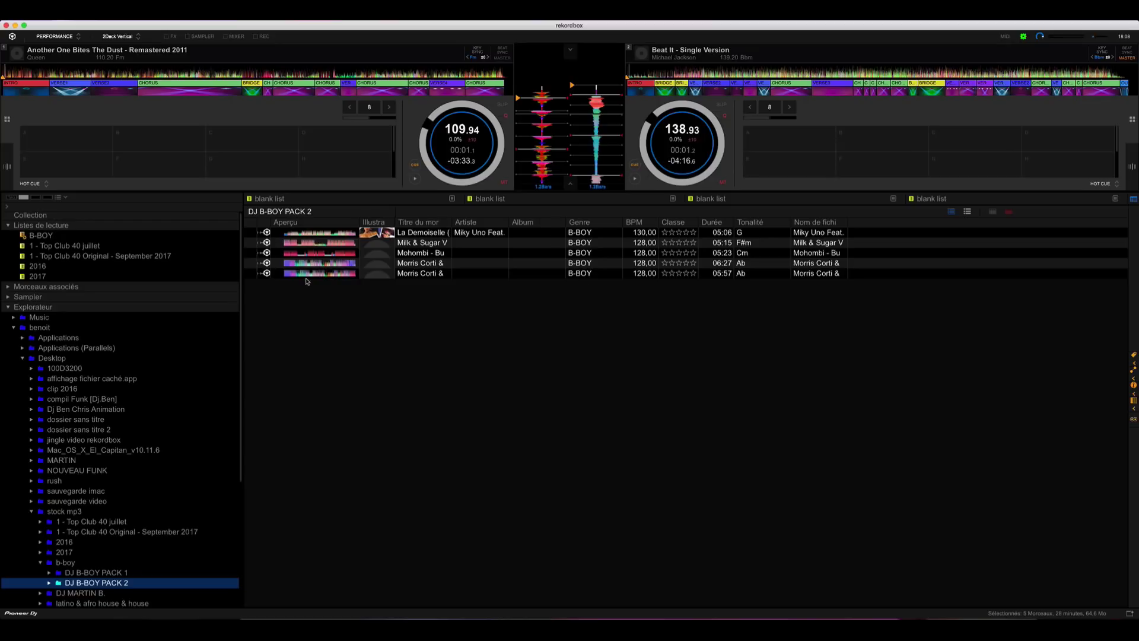
click(36, 237)
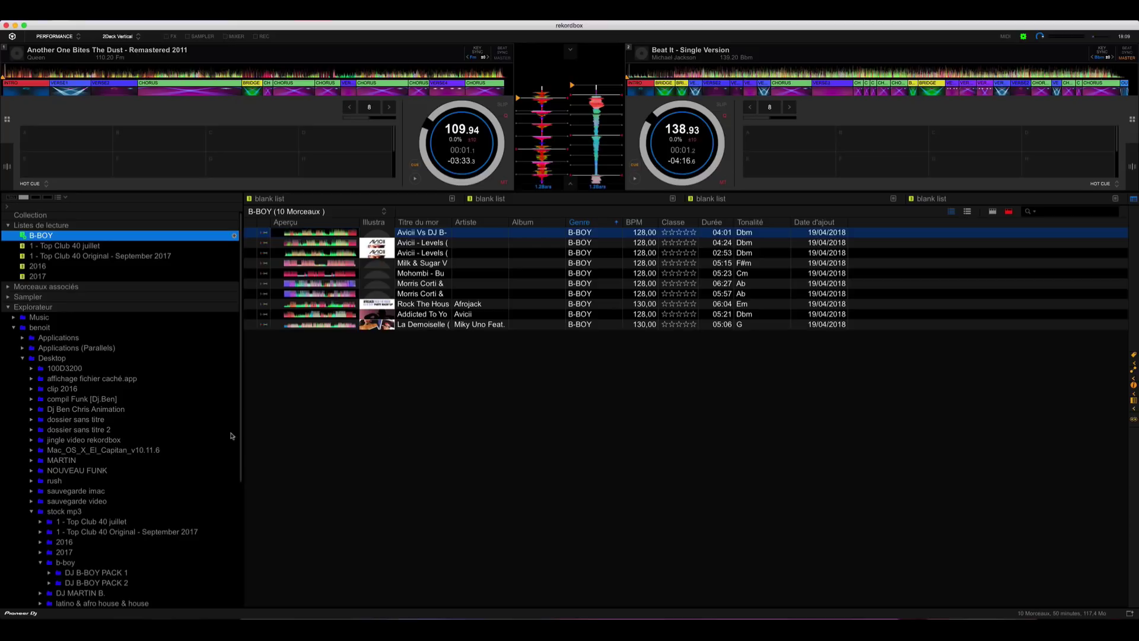
click(93, 552)
click(92, 574)
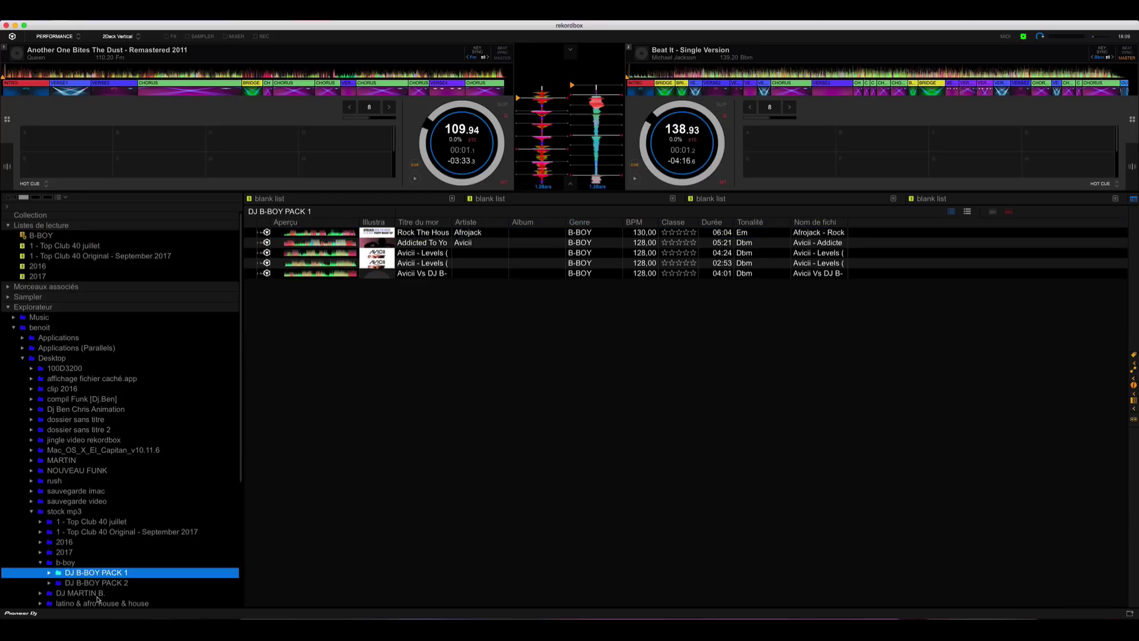
click(110, 582)
click(110, 573)
key(Down)
key(Up)
key(Down)
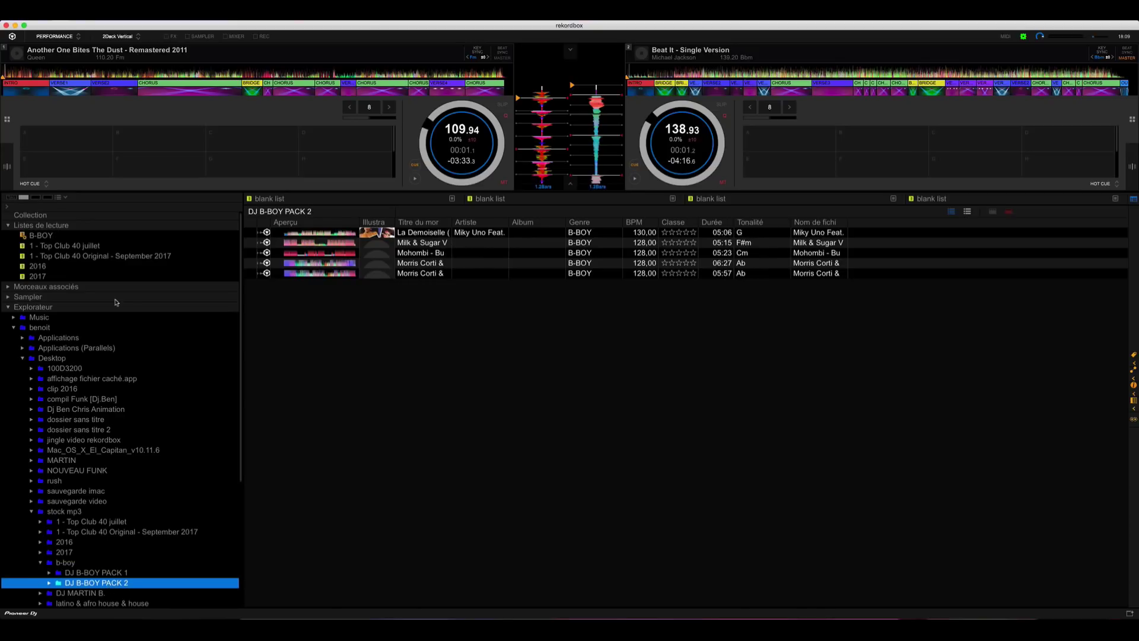
click(42, 236)
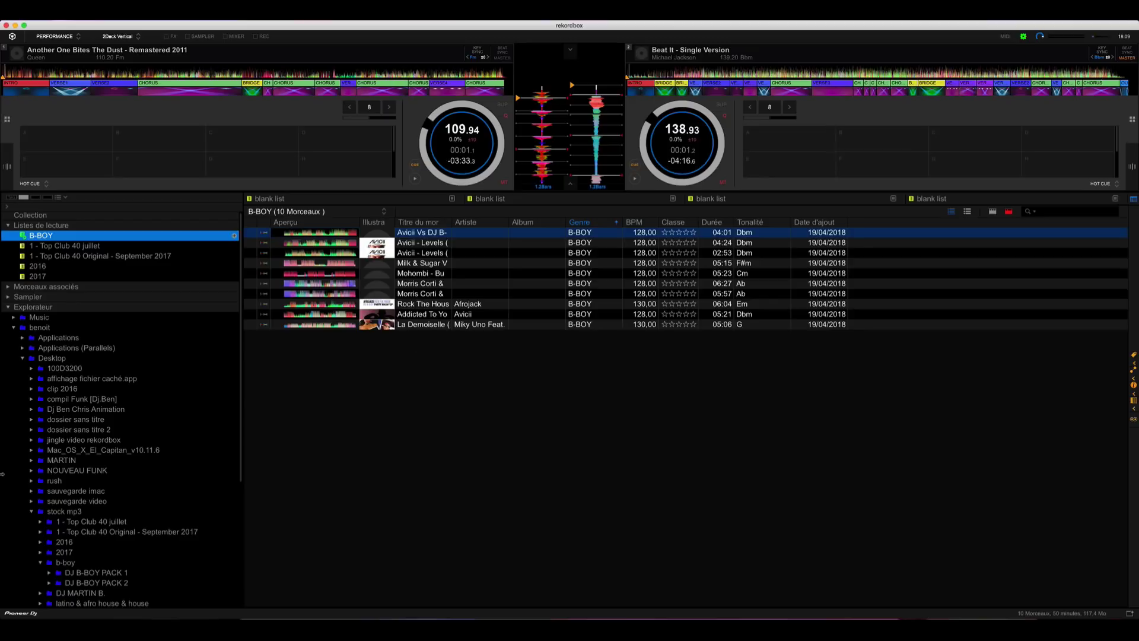
Step: Collapse the b-boy folder and display the tracks in the DJ MARTIN B. folder
click(41, 563)
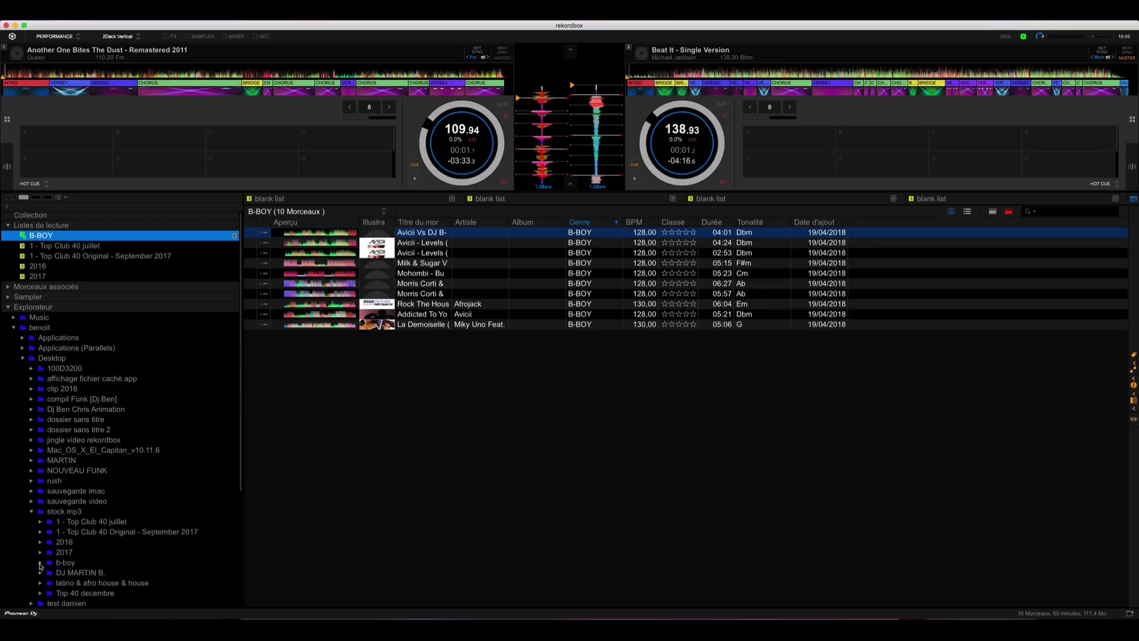
click(80, 573)
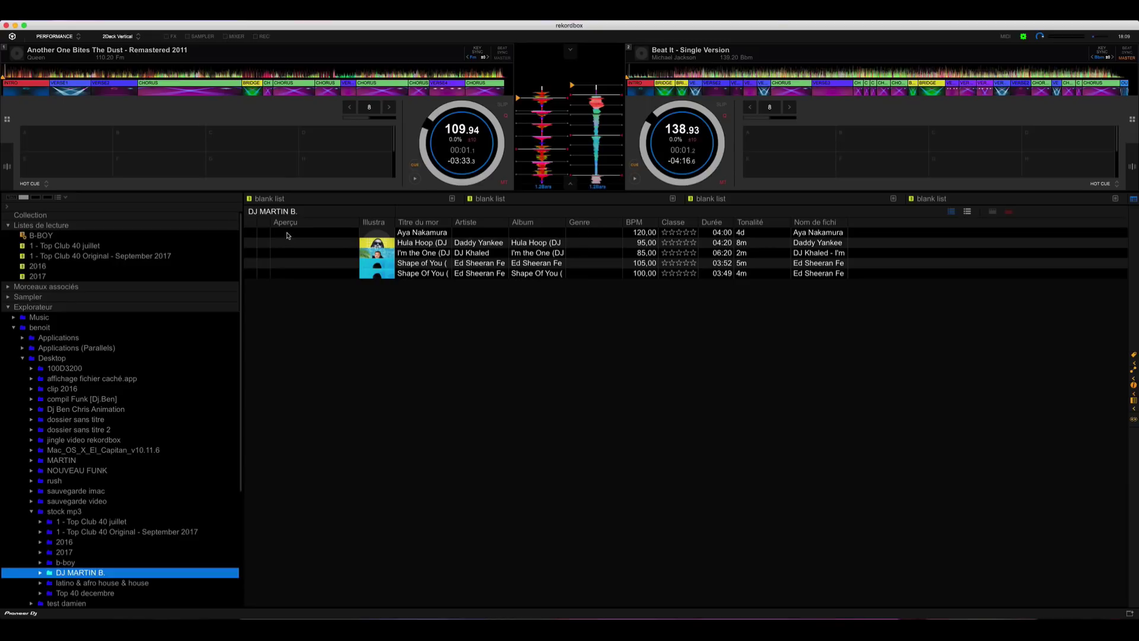
right_click(84, 574)
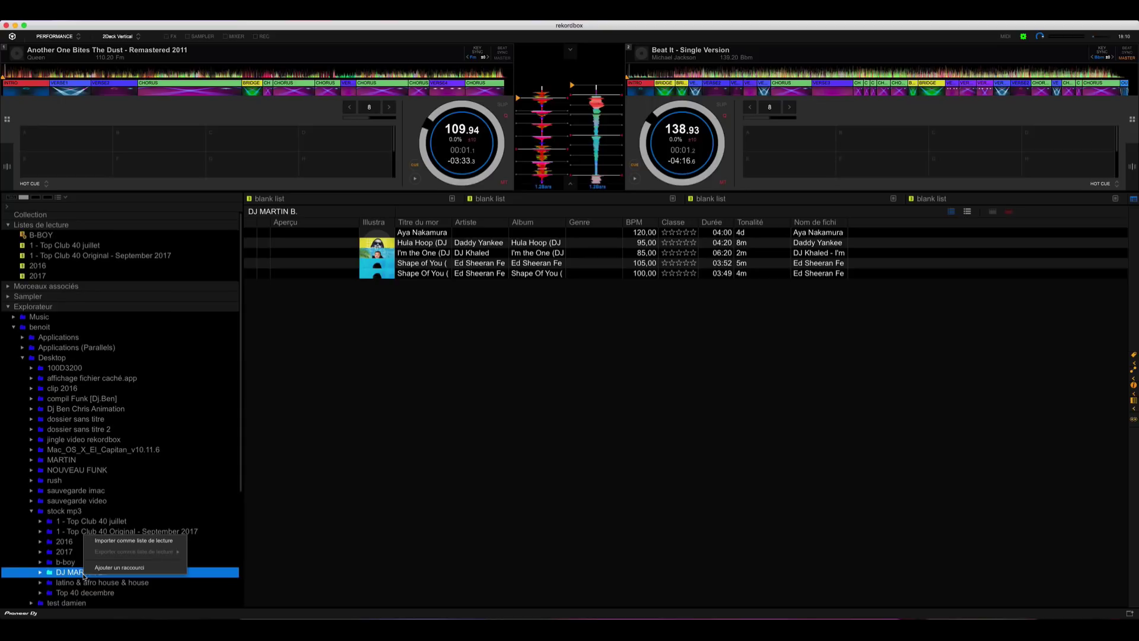
click(73, 575)
right_click(73, 572)
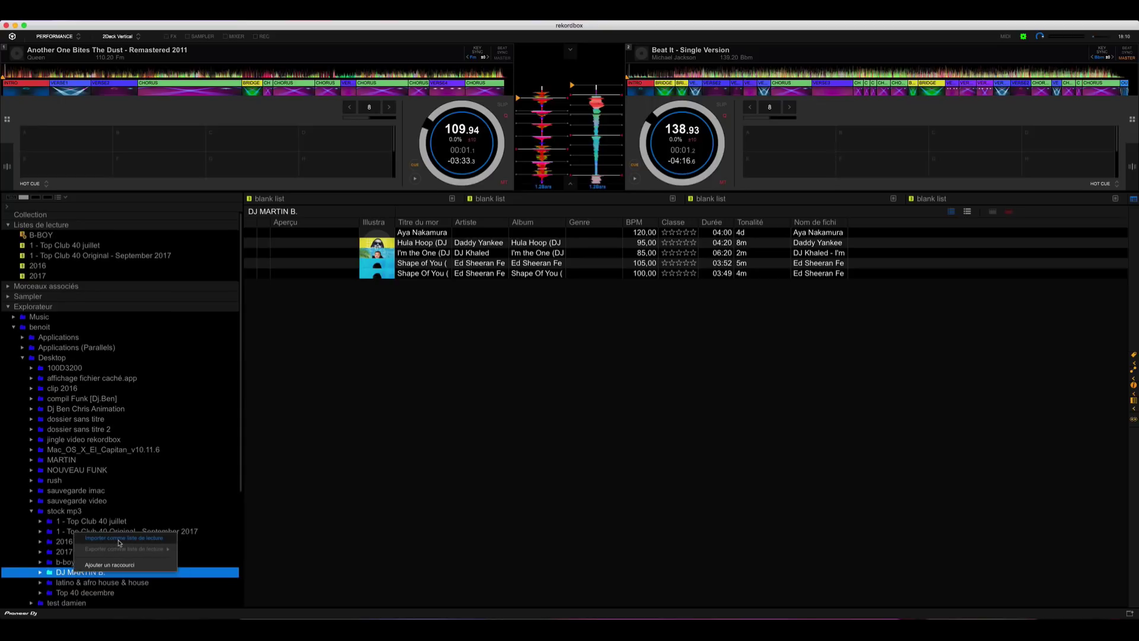
click(187, 500)
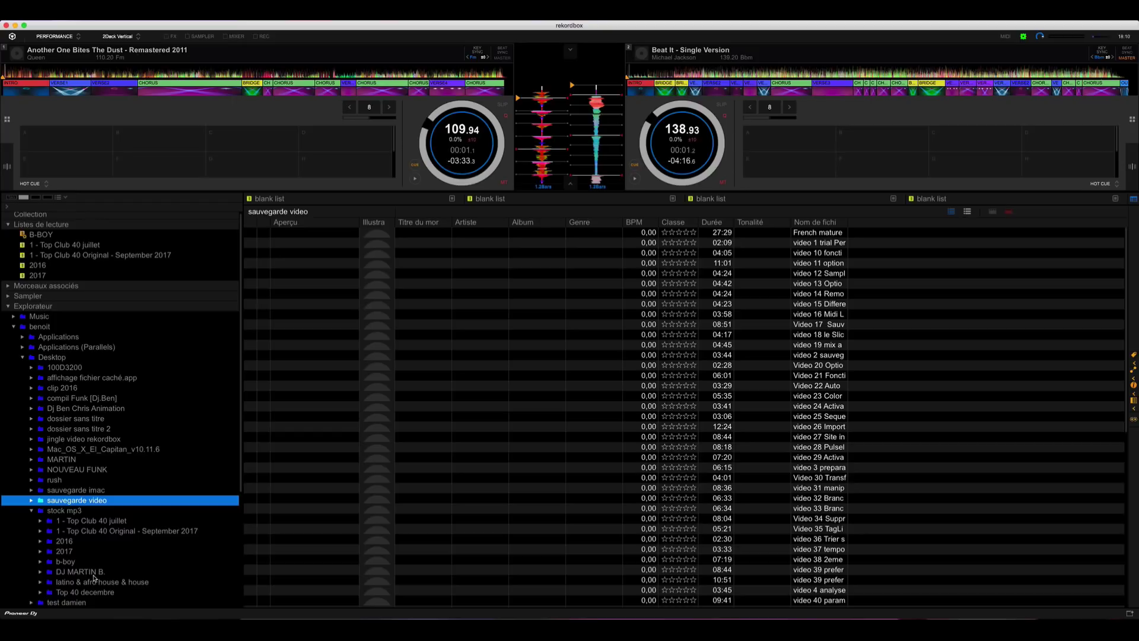
Step: Add the DJ MARTIN B. folder from stock mp3 to the Collection, accepting the analysis settings
click(80, 572)
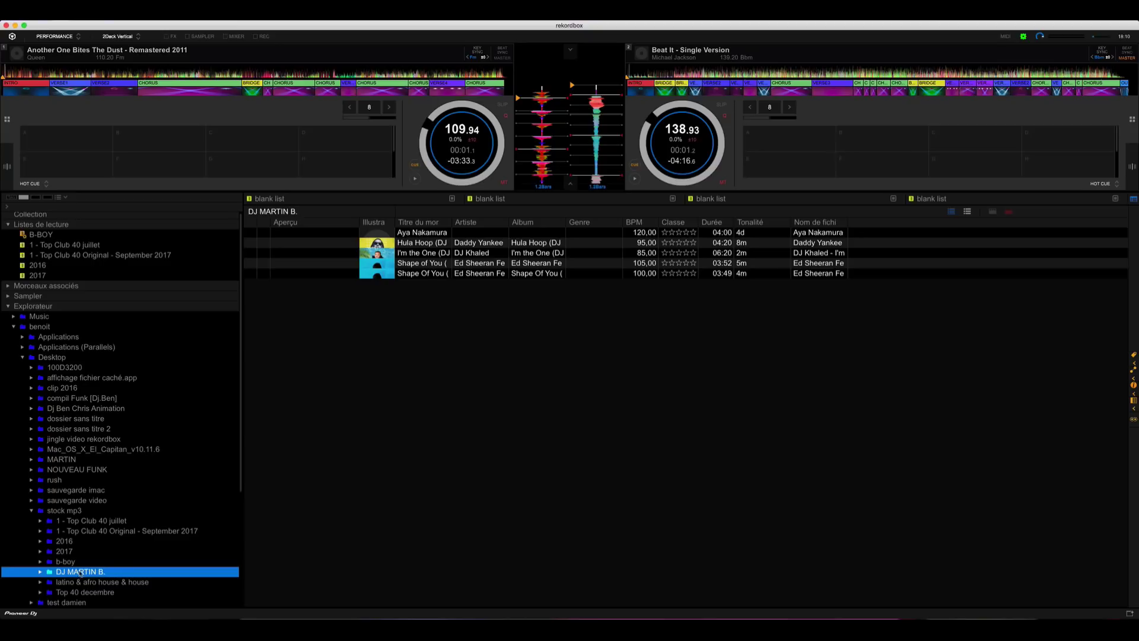
drag(85, 574, 51, 221)
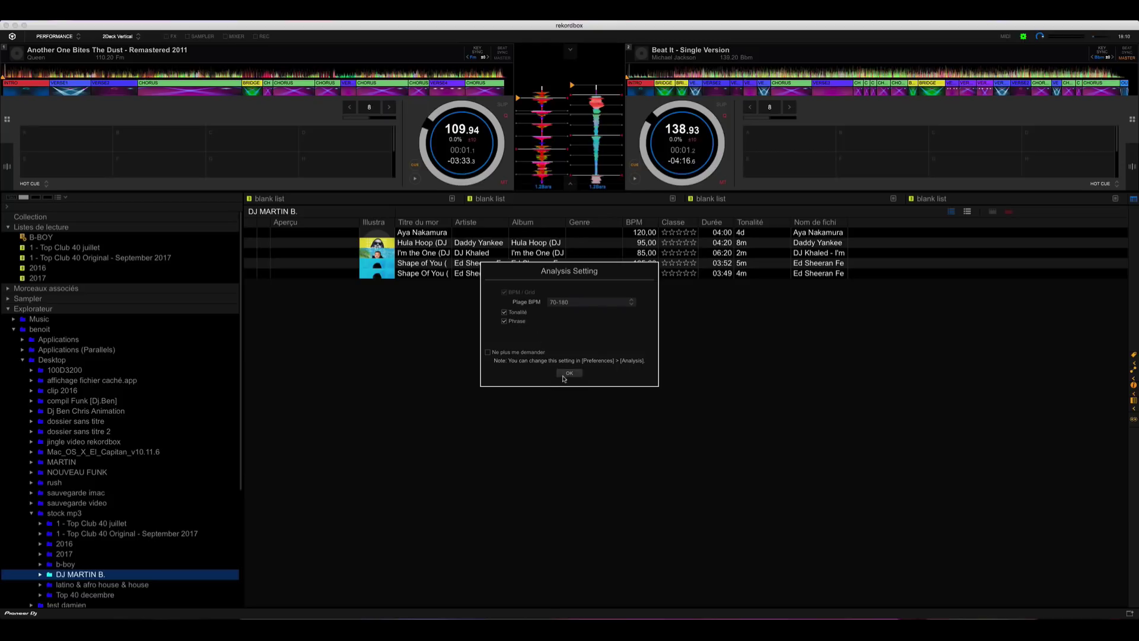
click(568, 374)
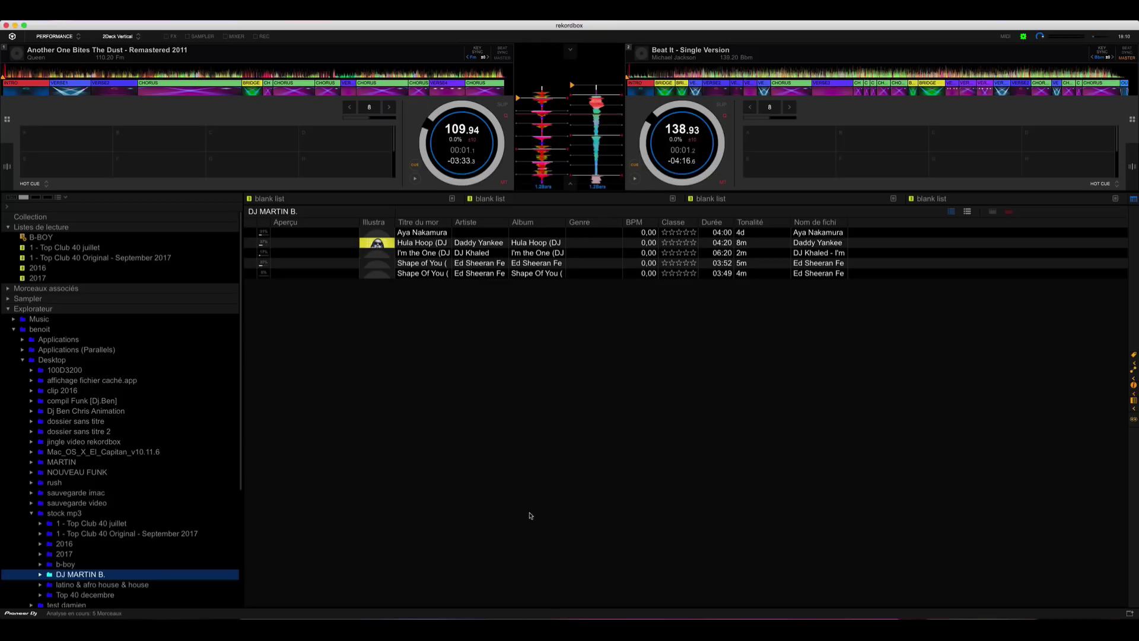
Step: Create an intelligent playlist named MARTIN under Listes de lecture with the condition Artiste = Martin
click(59, 227)
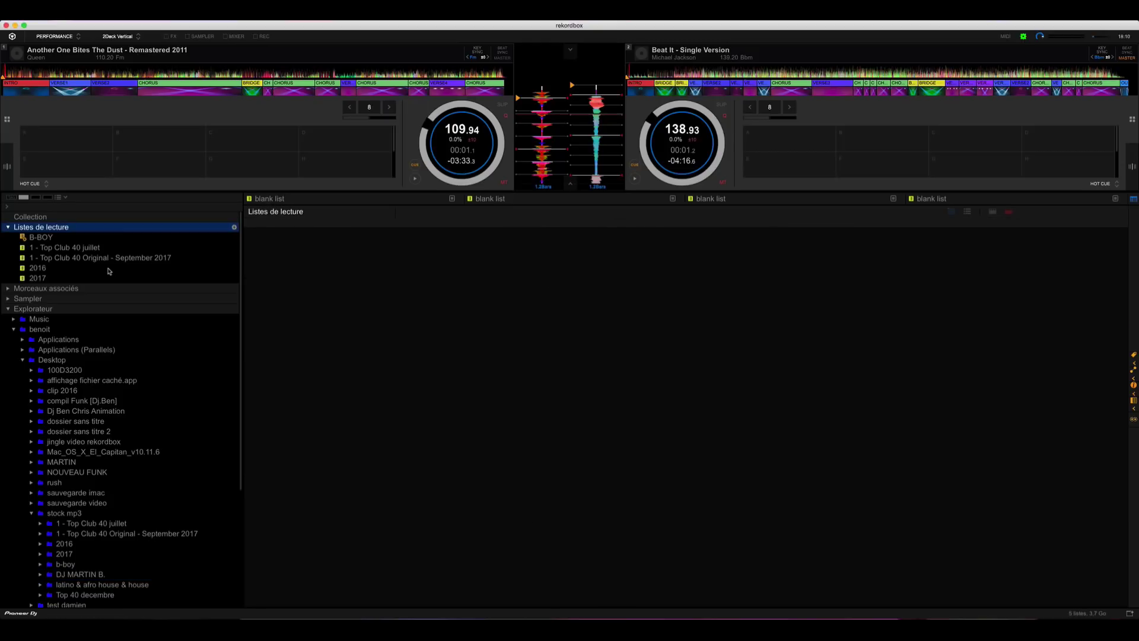
right_click(60, 228)
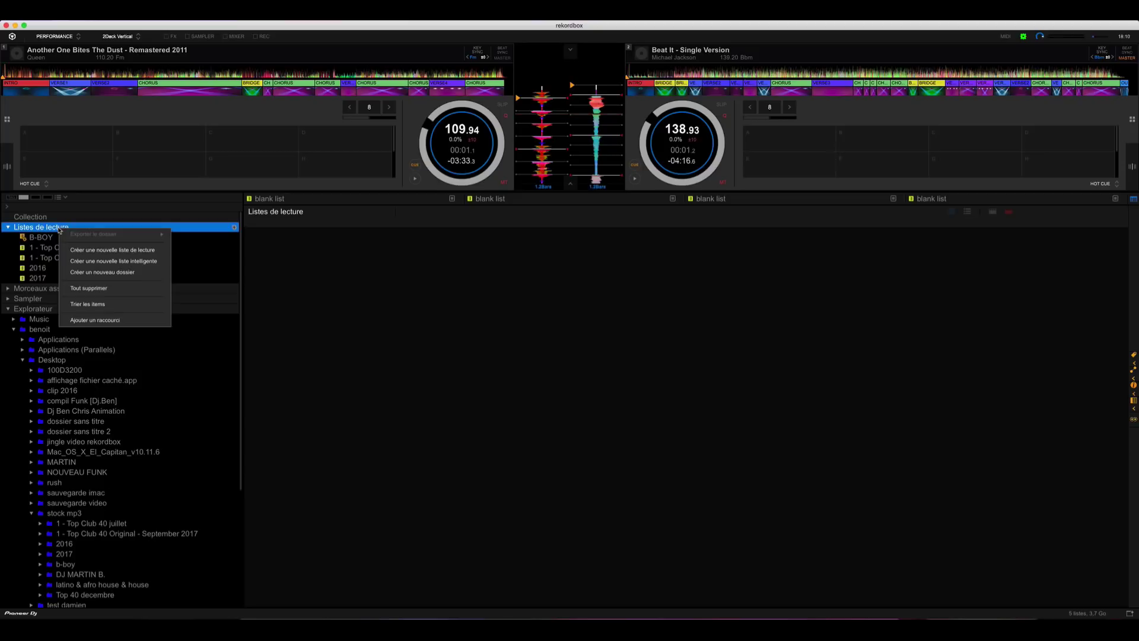
click(81, 263)
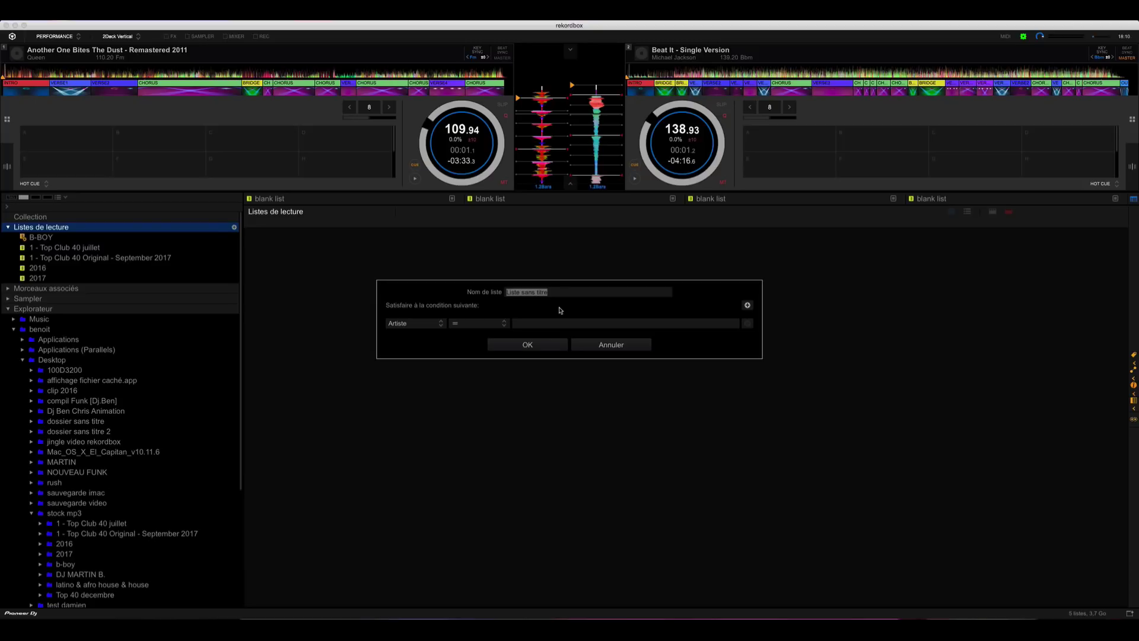
text(MART)
click(525, 325)
text(Martin)
key(BackSpace)
click(527, 345)
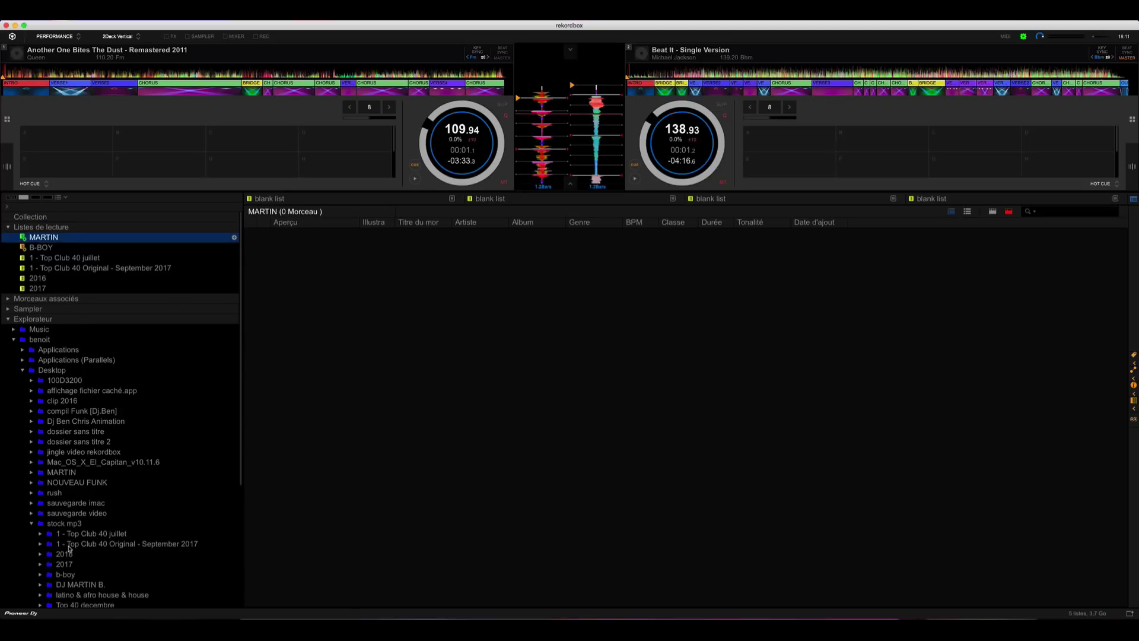
Step: Display the DJ MARTIN B. folder's tracks and widen the Artiste and Titre du morceau columns
scroll(75, 584, down, 2)
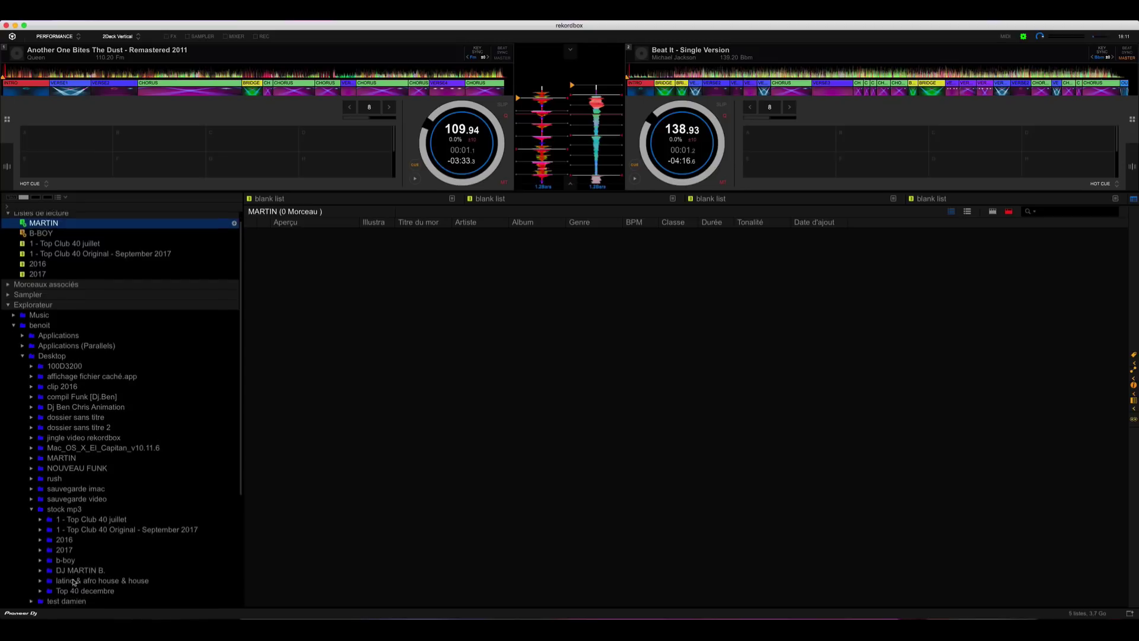
scroll(75, 569, down, 4)
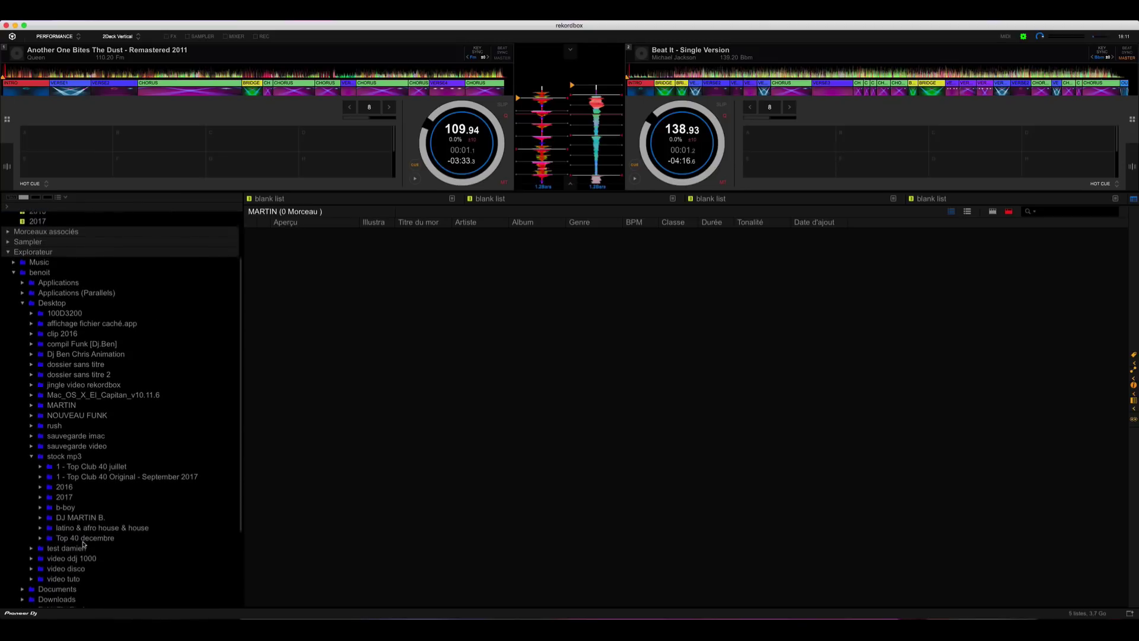
click(85, 509)
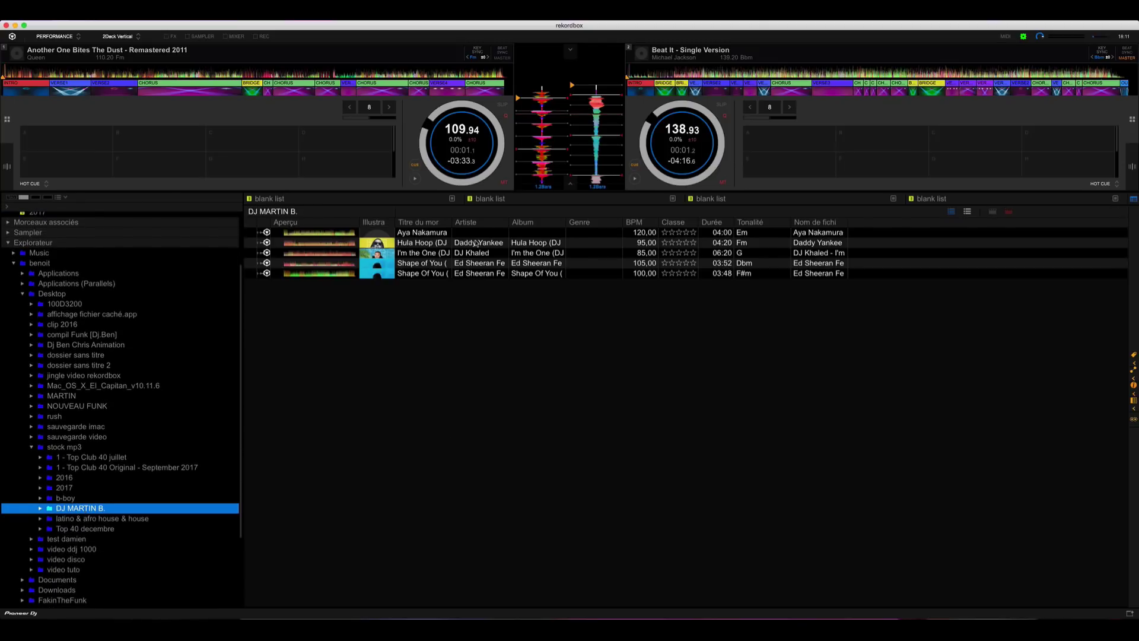
double_click(509, 222)
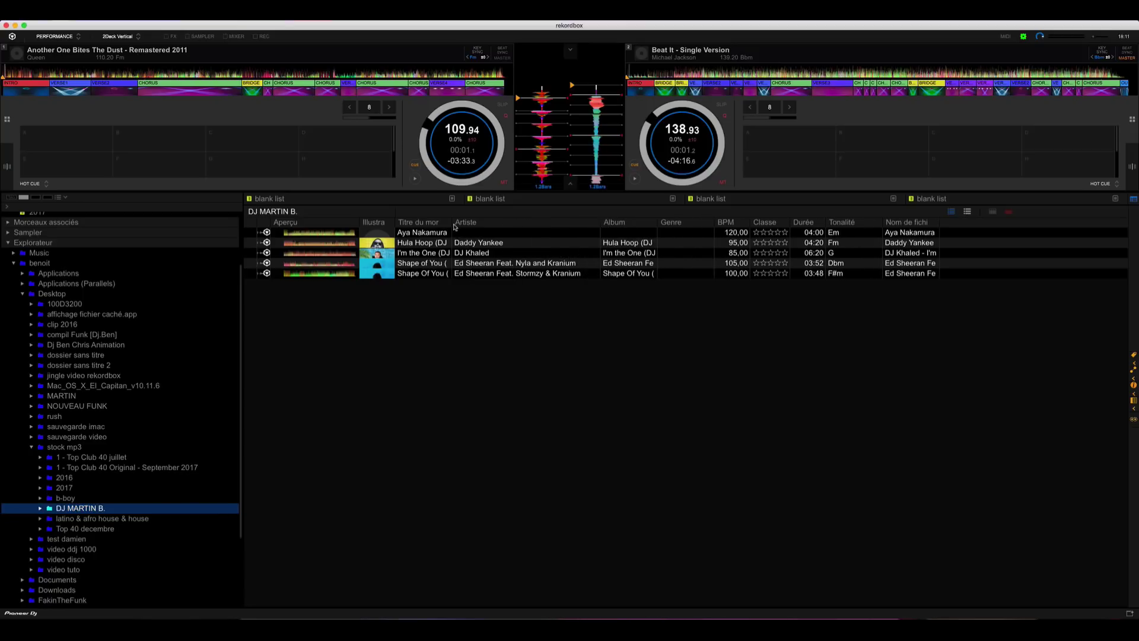
drag(452, 222, 507, 230)
Step: Examine the titles and artists of the tracks in the DJ MARTIN B. folder
click(463, 243)
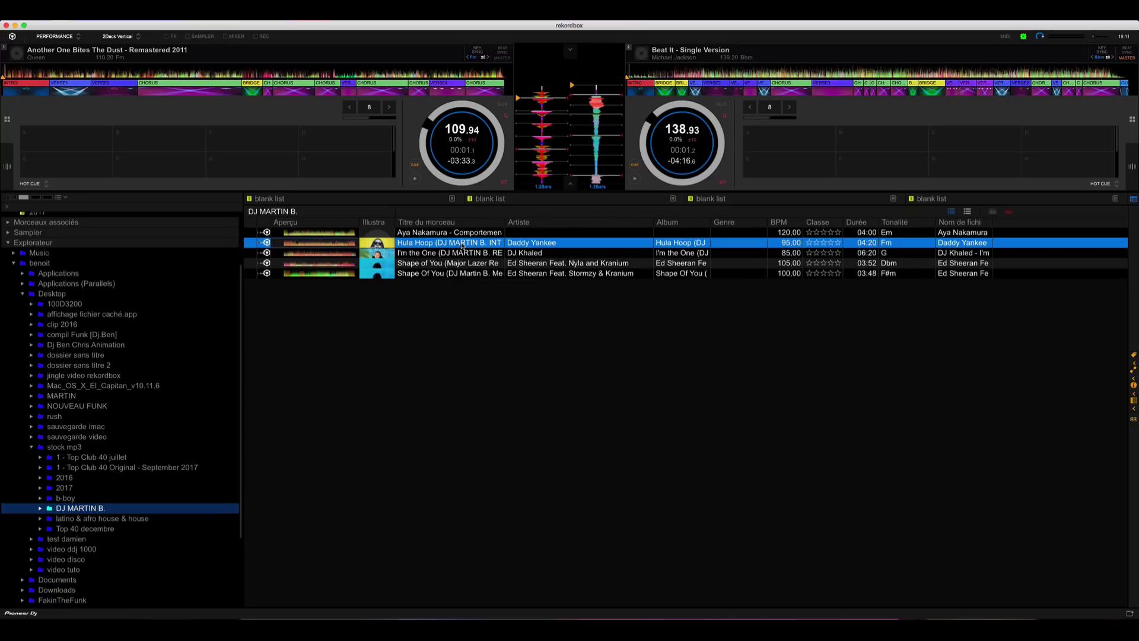
click(464, 252)
click(467, 273)
key(Up)
key(Up)
key(Up)
click(599, 324)
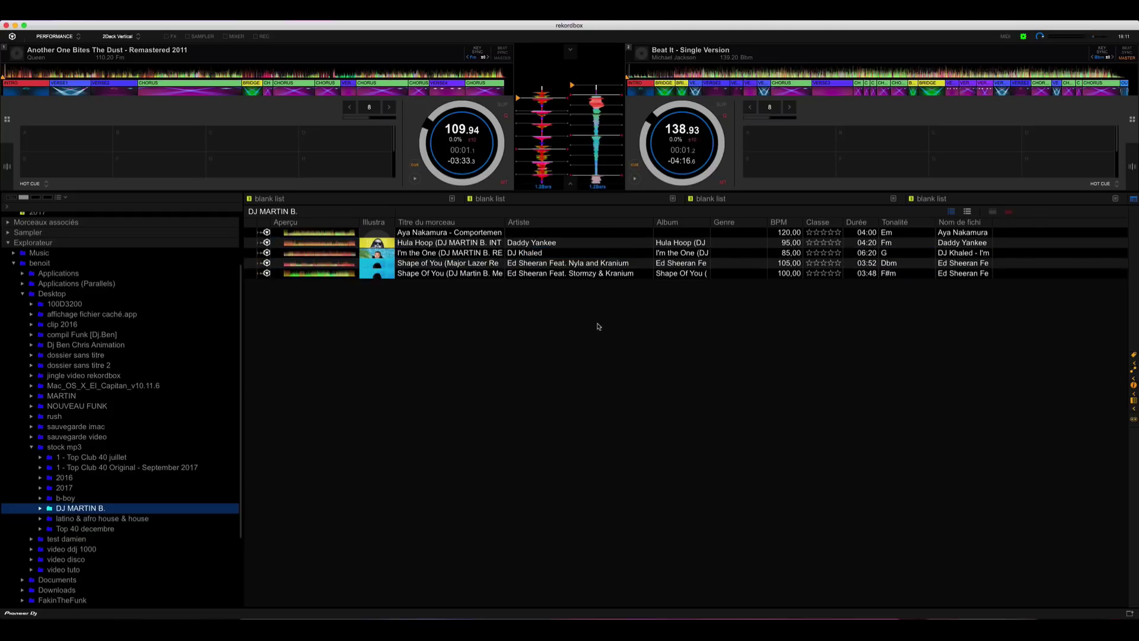
Step: Set the Artiste of all five tracks in the DJ MARTIN B. folder to MARTIN, removing the auto-completed names
click(575, 275)
key(super+a)
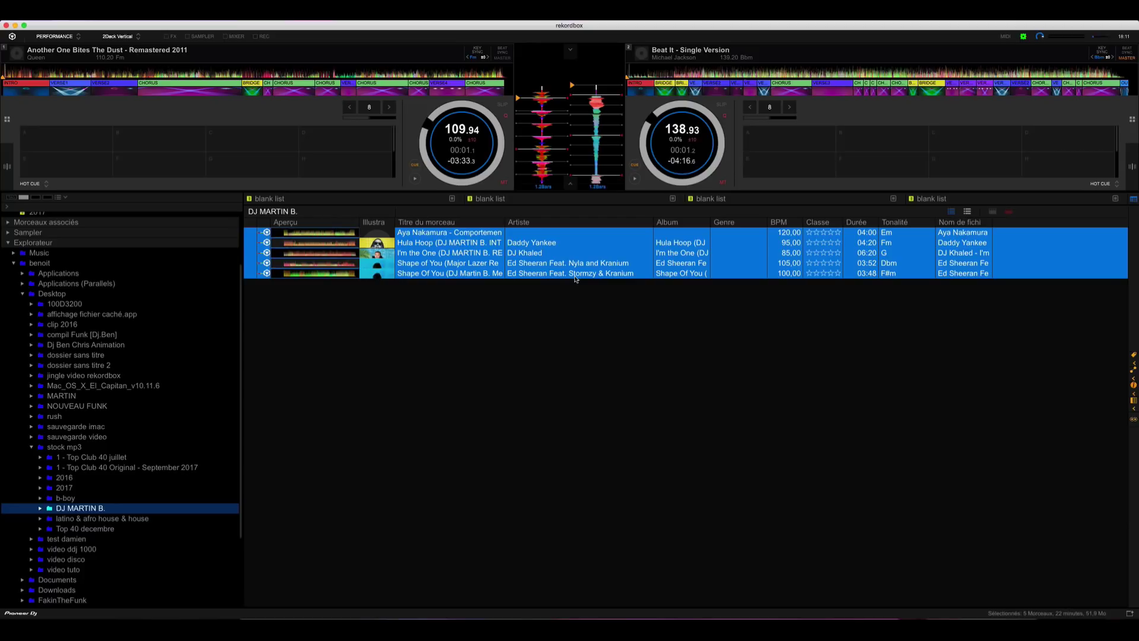
click(1134, 388)
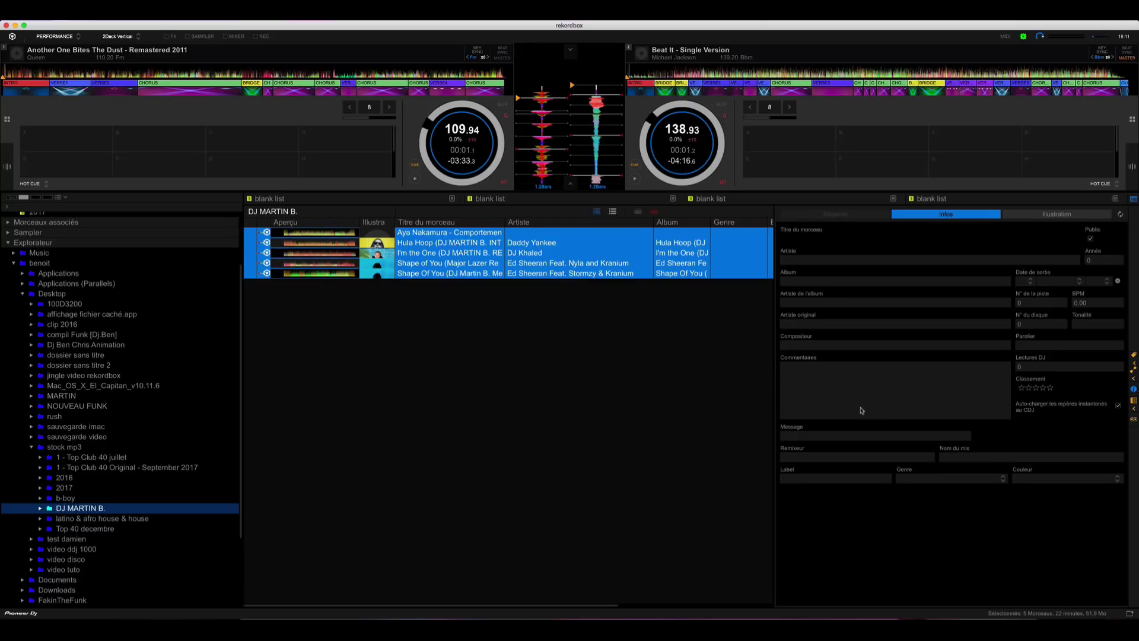
click(810, 261)
text(MarTIN)
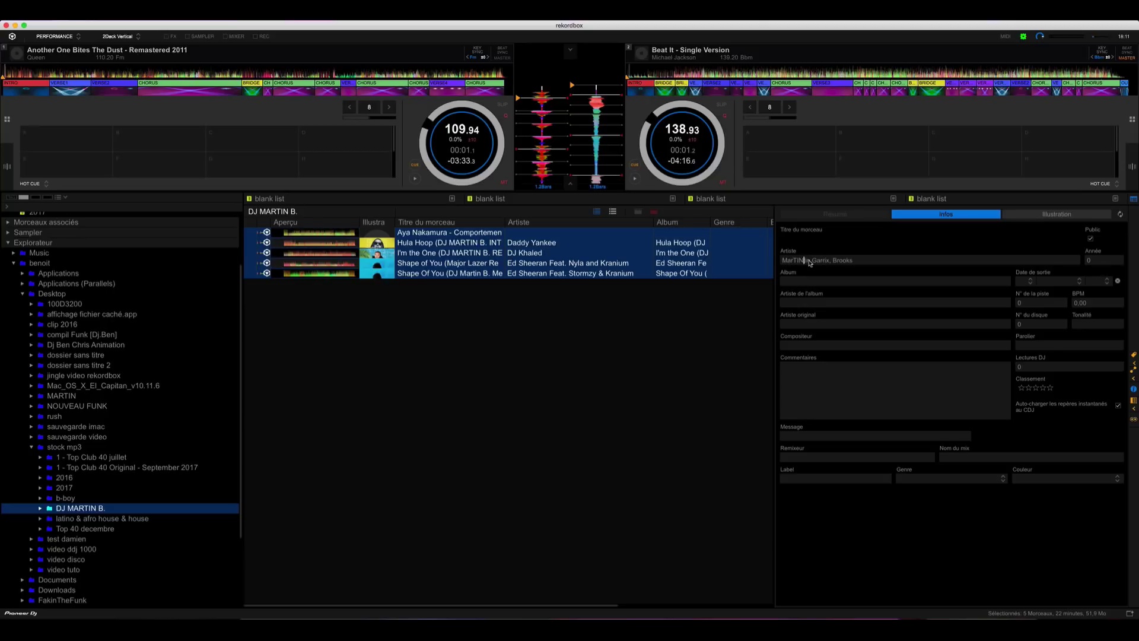
key(BackSpace)
key(BackSpace)
key(BackSpace)
key(BackSpace)
key(BackSpace)
key(BackSpace)
text(MARTIN)
click(862, 262)
key(BackSpace)
key(BackSpace)
key(BackSpace)
key(BackSpace)
key(BackSpace)
key(BackSpace)
key(BackSpace)
key(BackSpace)
key(BackSpace)
key(BackSpace)
key(BackSpace)
key(BackSpace)
key(Return)
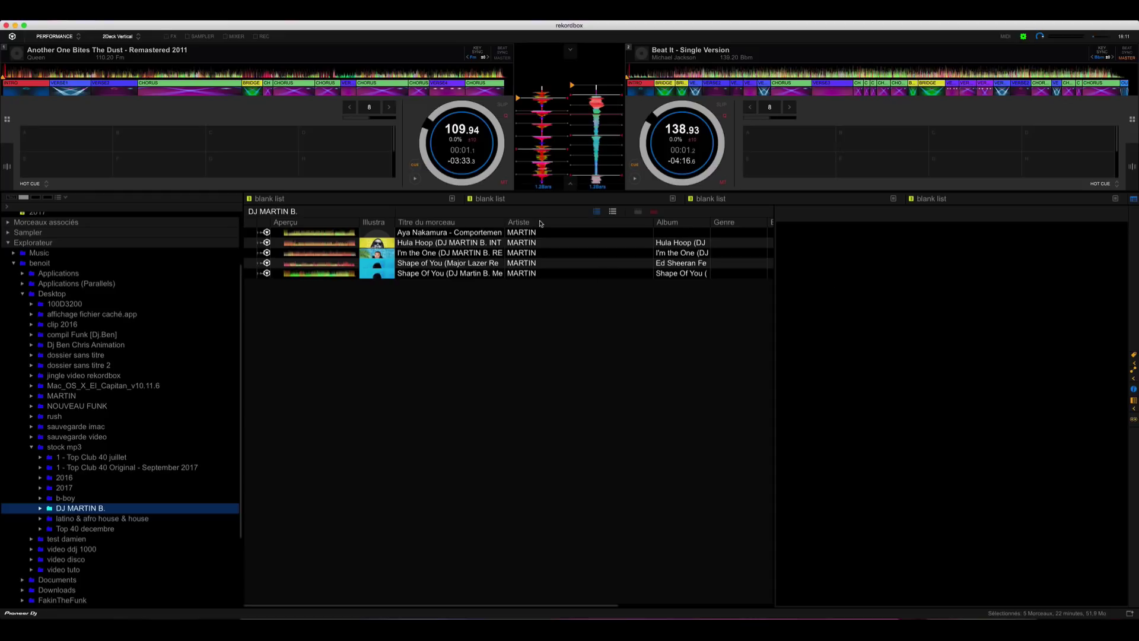
Step: Narrow the Artiste column, hide the track information and display the MARTIN intelligent playlist
drag(653, 223, 567, 224)
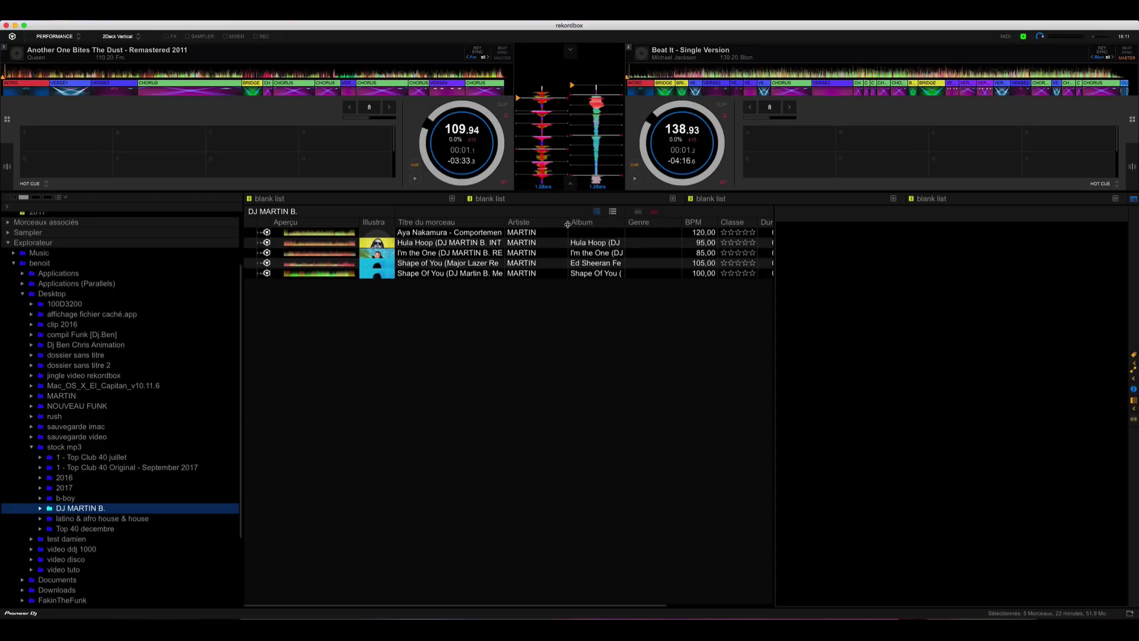
click(1133, 391)
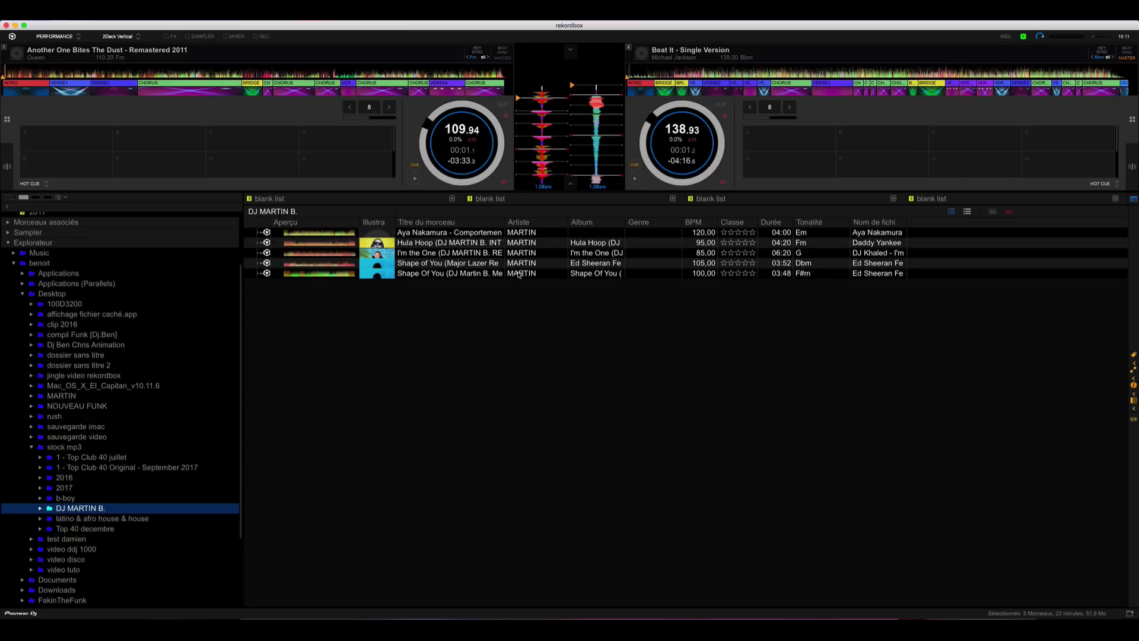
scroll(144, 333, up, 4)
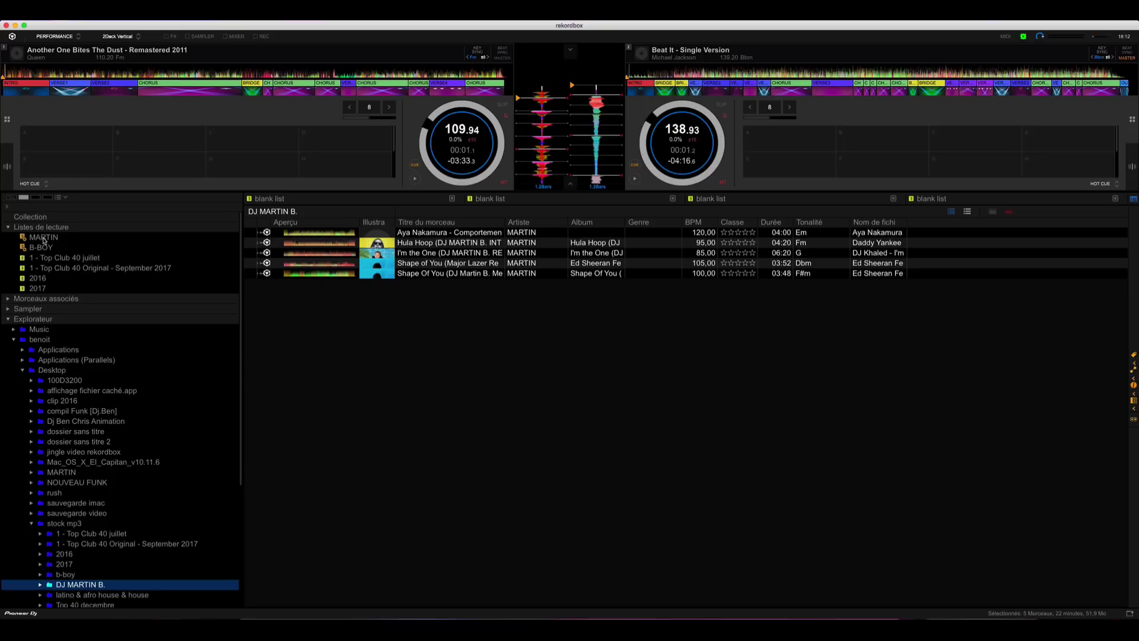
click(43, 237)
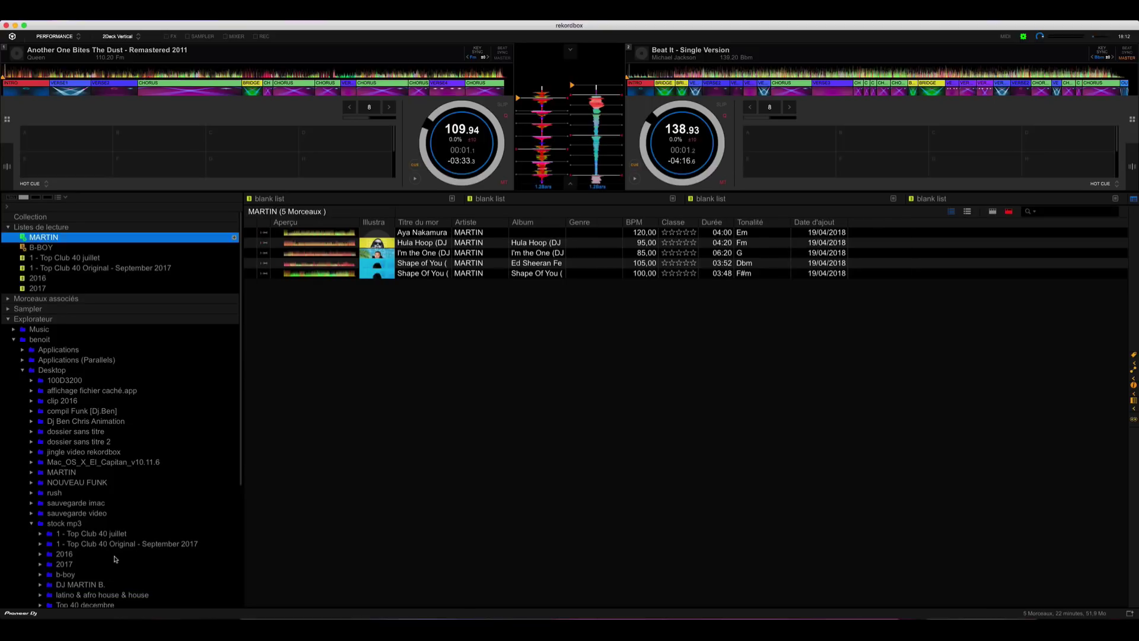
Step: Reveal the Desktop's MARTIN folder in Finder from one of its tracks and copy all its contents
scroll(119, 555, down, 3)
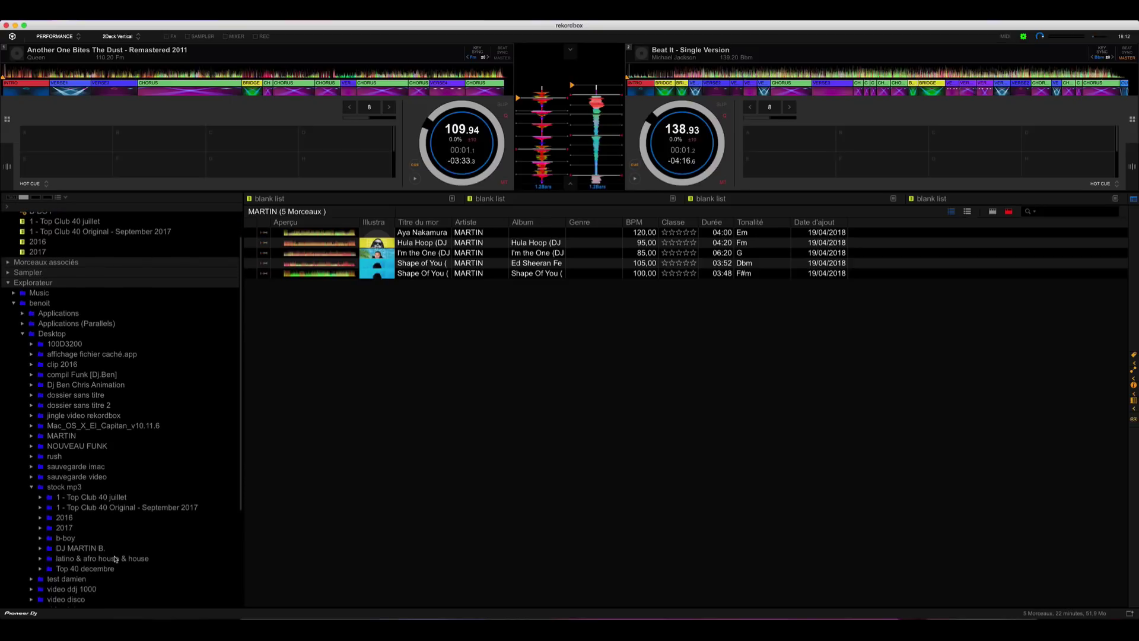
click(68, 439)
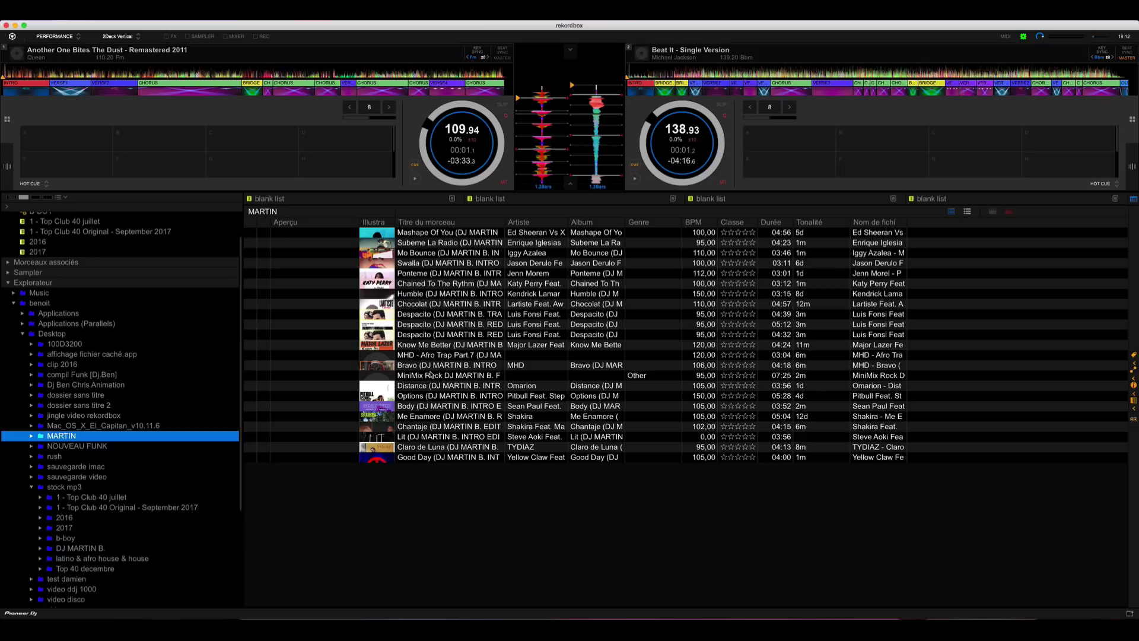
right_click(440, 353)
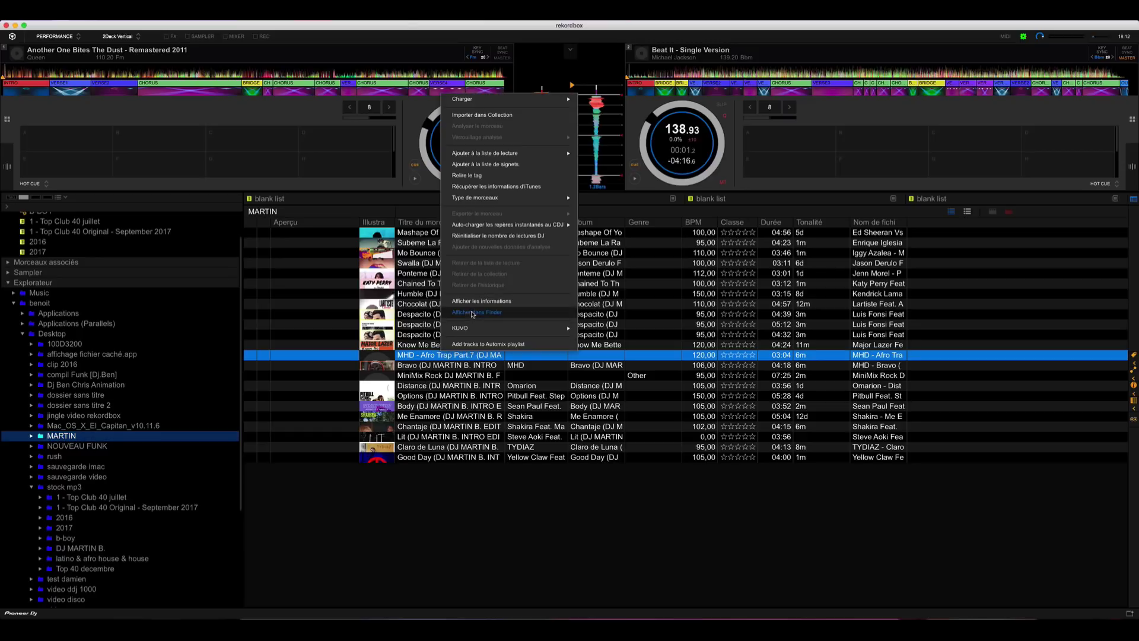
click(467, 396)
click(809, 489)
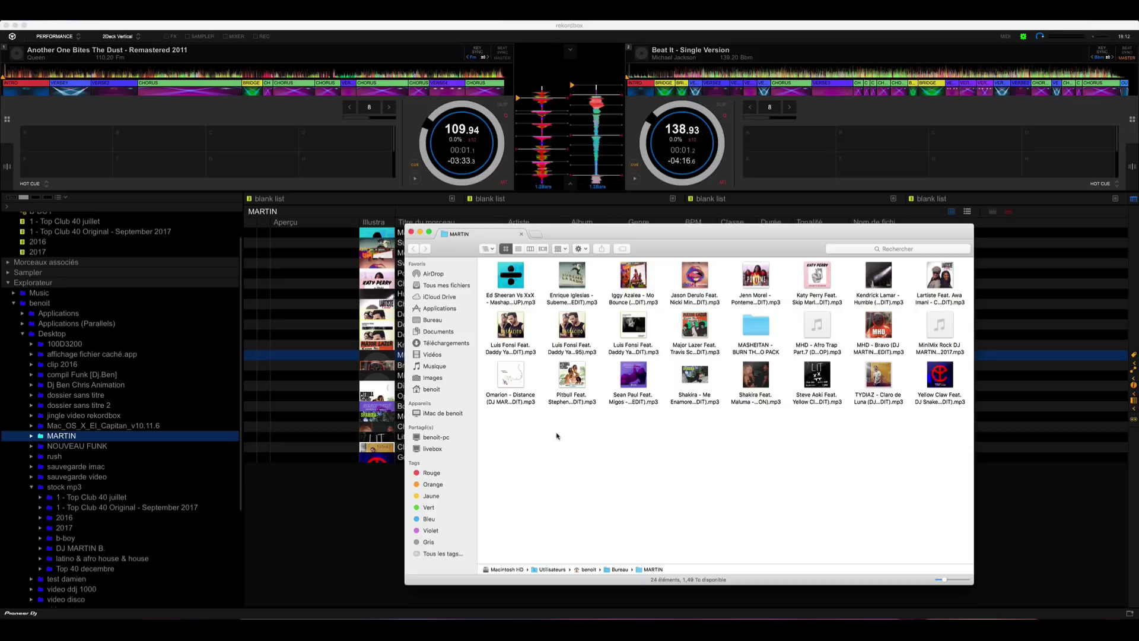
key(super+a)
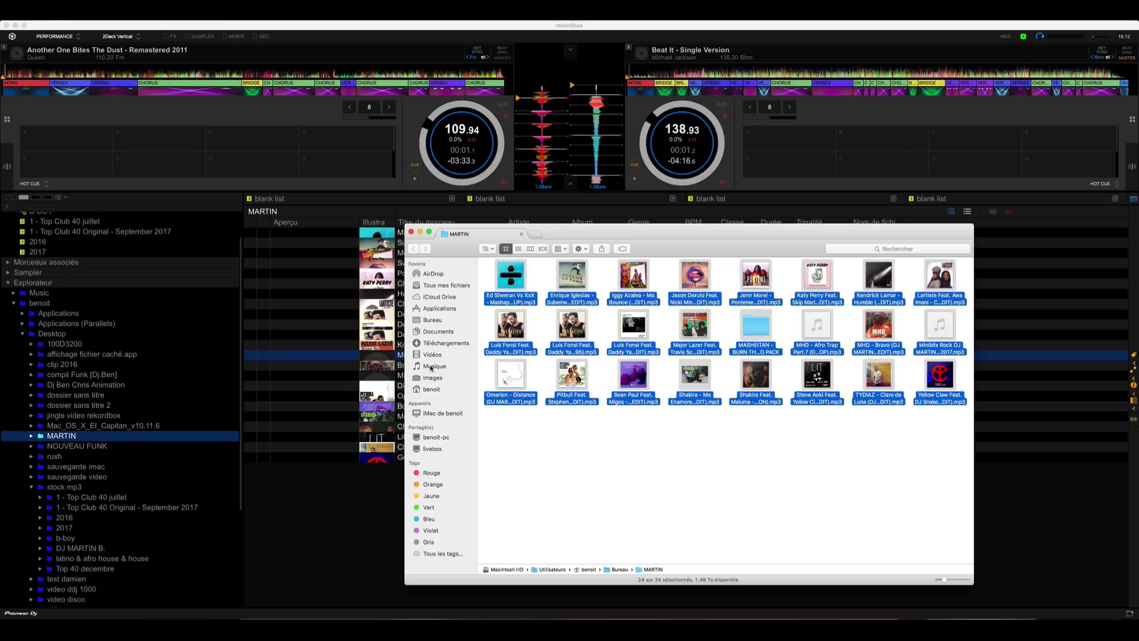
Step: Paste the copied files into the DJ MARTIN B. folder inside stock mp3 on the Bureau and close the Finder window
click(432, 321)
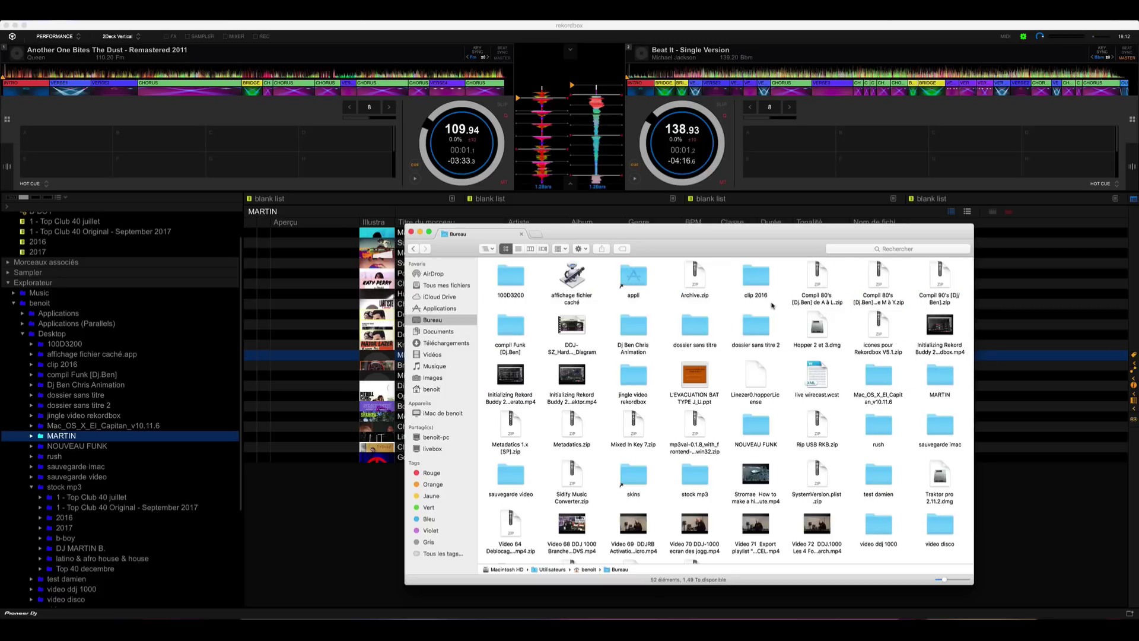
click(688, 482)
double_click(688, 482)
double_click(808, 278)
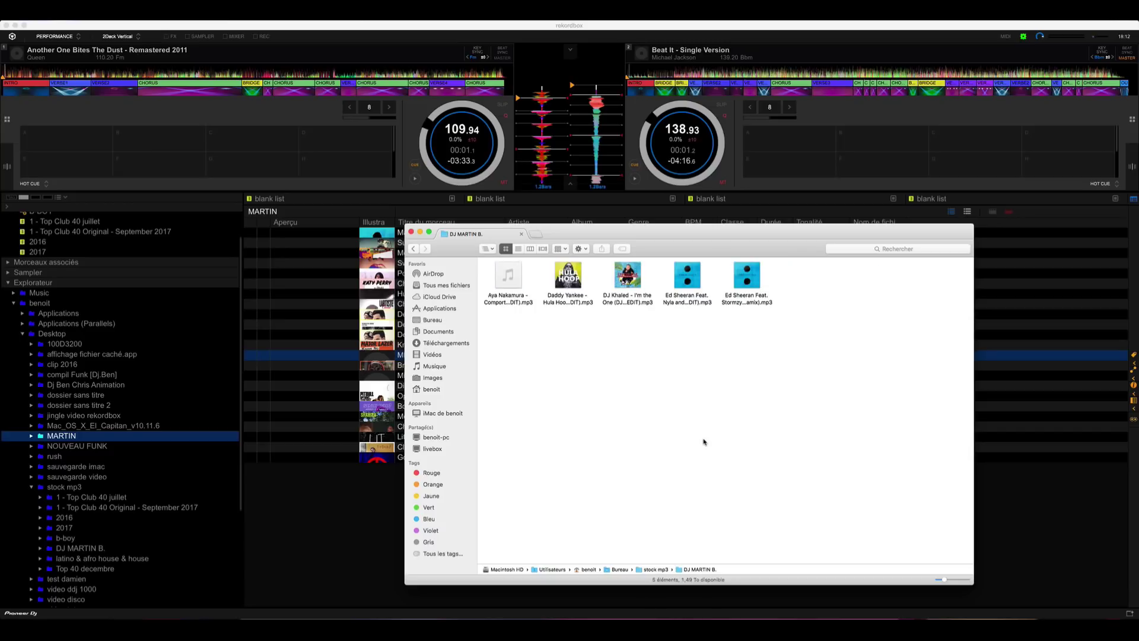
key(super+v)
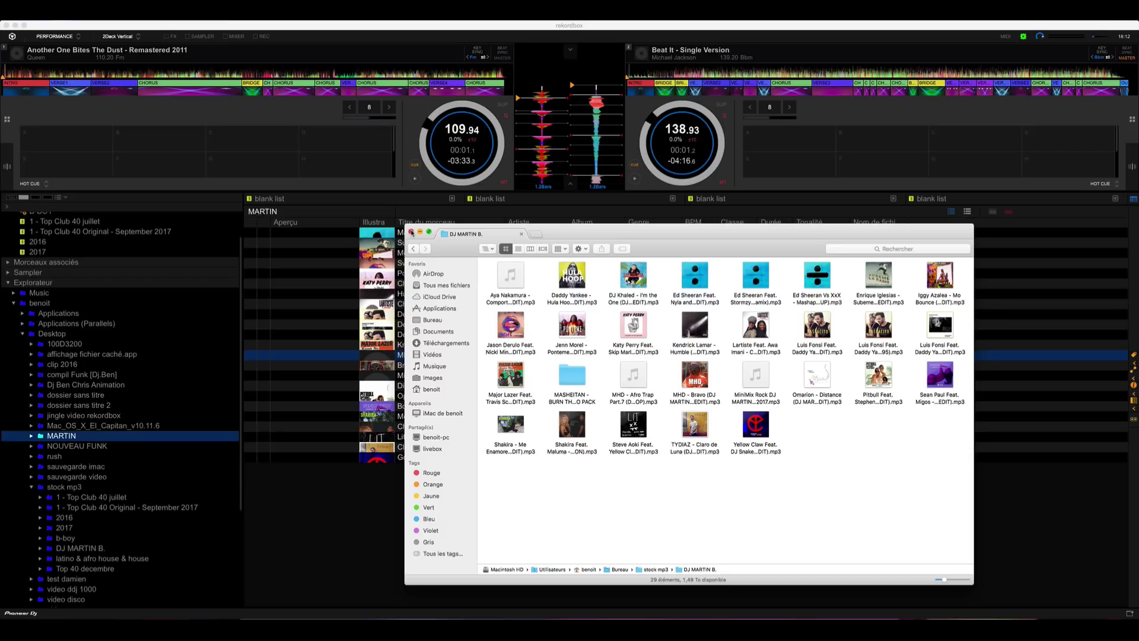
click(411, 233)
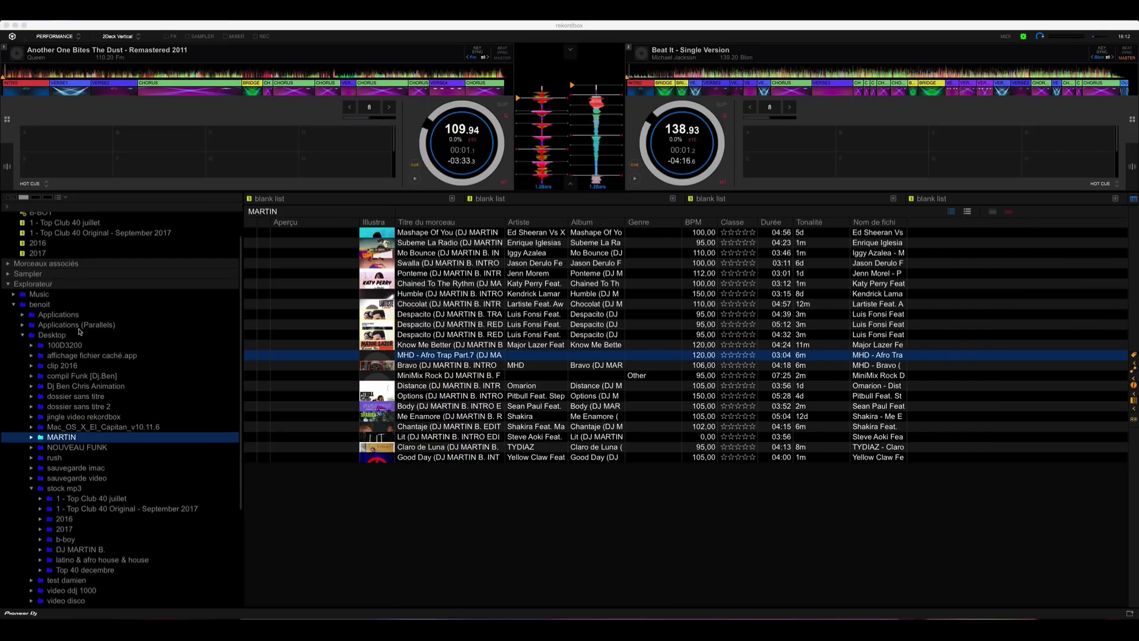
Step: Compare the MARTIN intelligent playlist with the tracks in the DJ MARTIN B. folder
scroll(76, 318, up, 3)
click(54, 237)
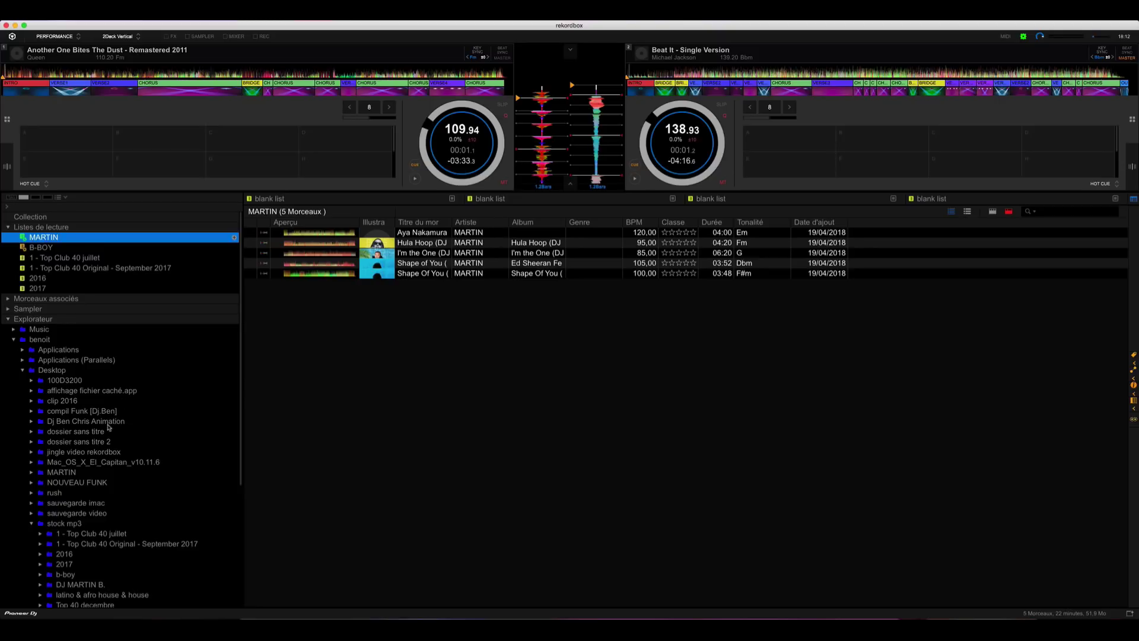
scroll(107, 462, down, 2)
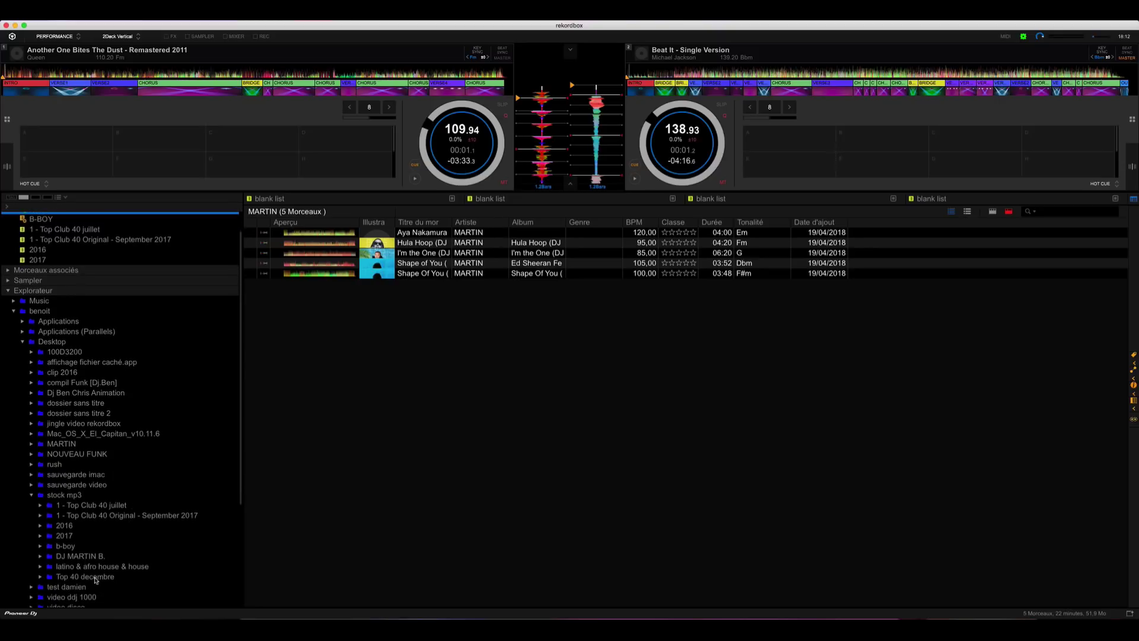
click(79, 557)
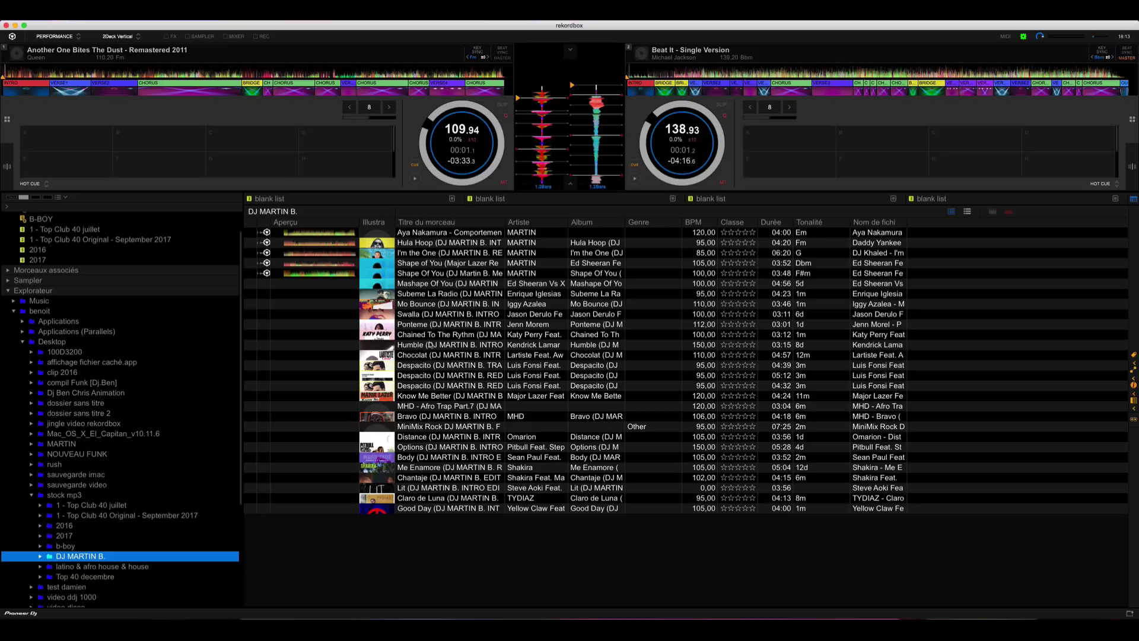
Step: Set the Artiste of Mashape Of You, Subeme La Radio and Mo Bounce to MARTIN, accepting the analysis settings
click(433, 285)
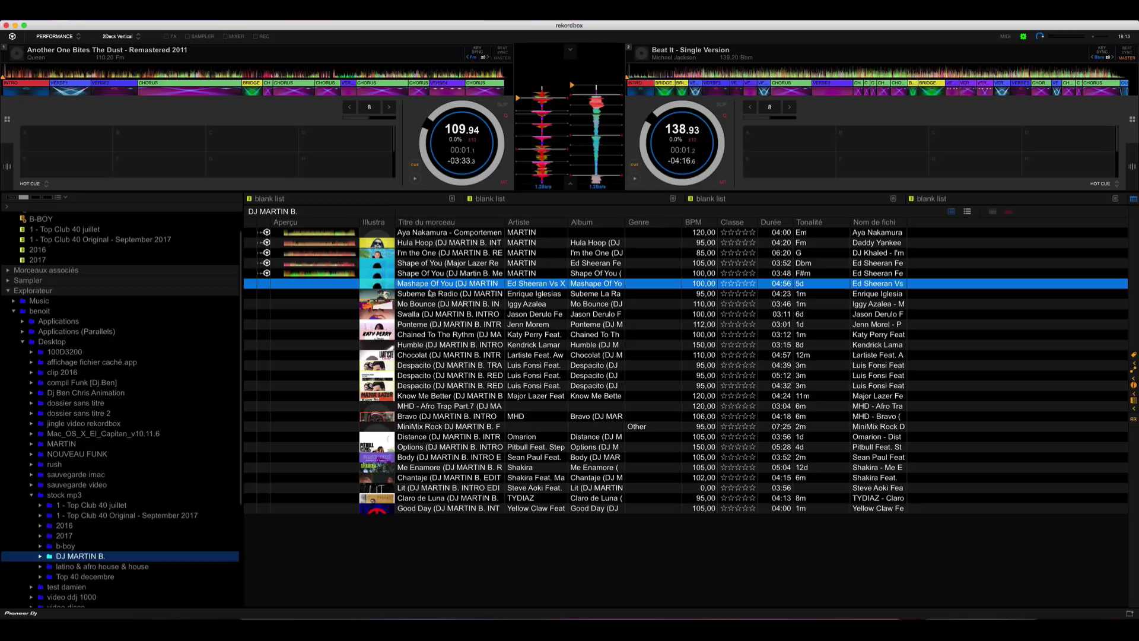
shift+click(430, 294)
shift+click(423, 304)
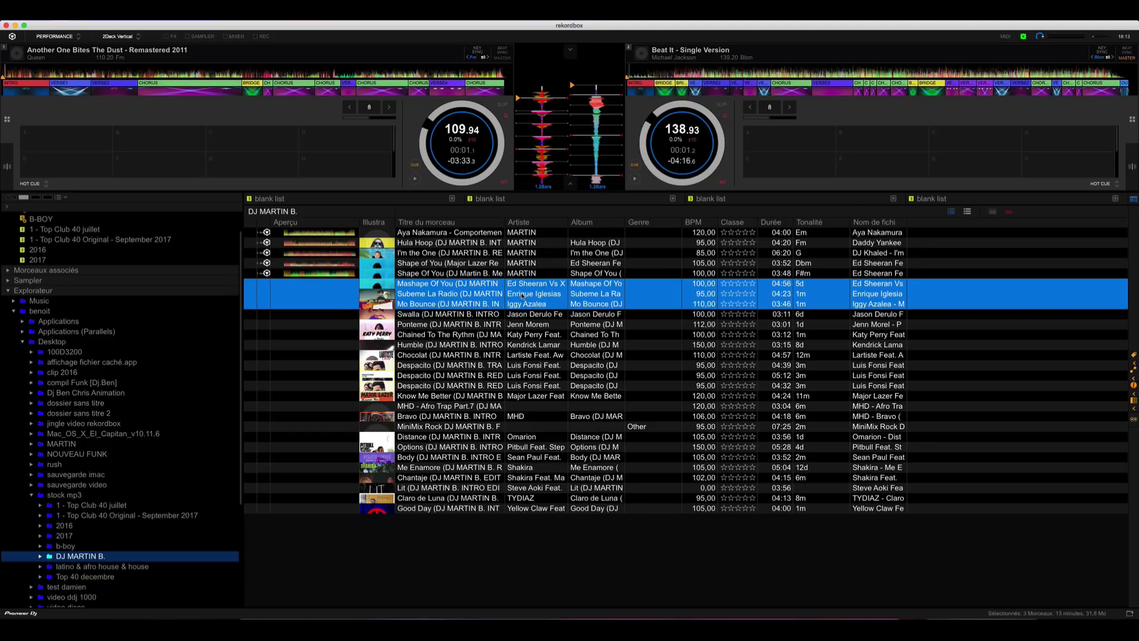
click(1133, 387)
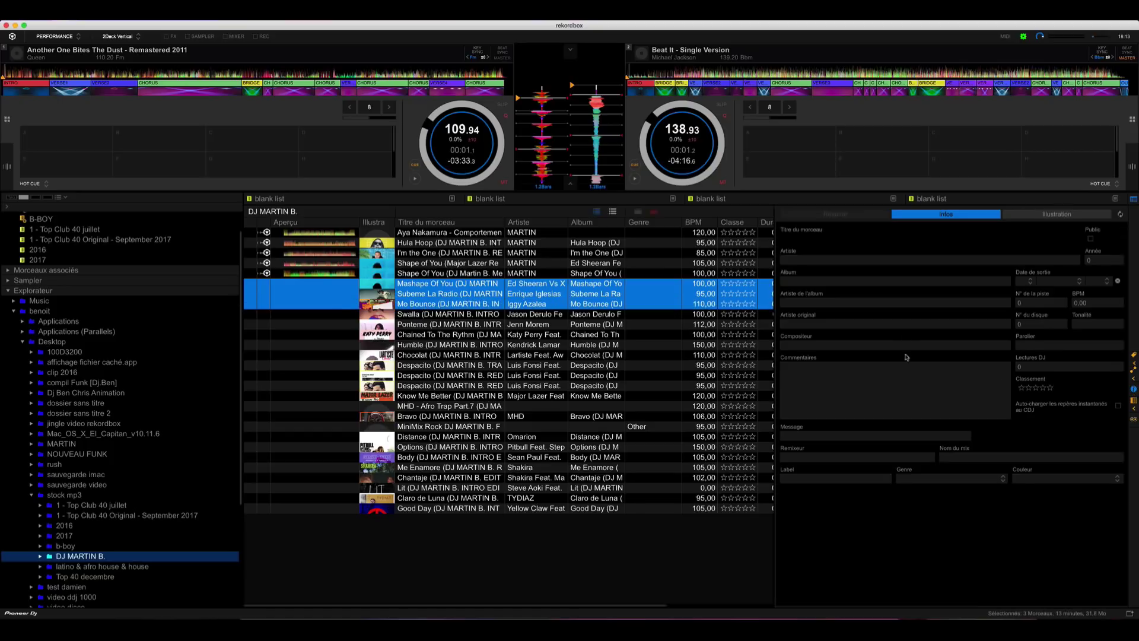
click(810, 263)
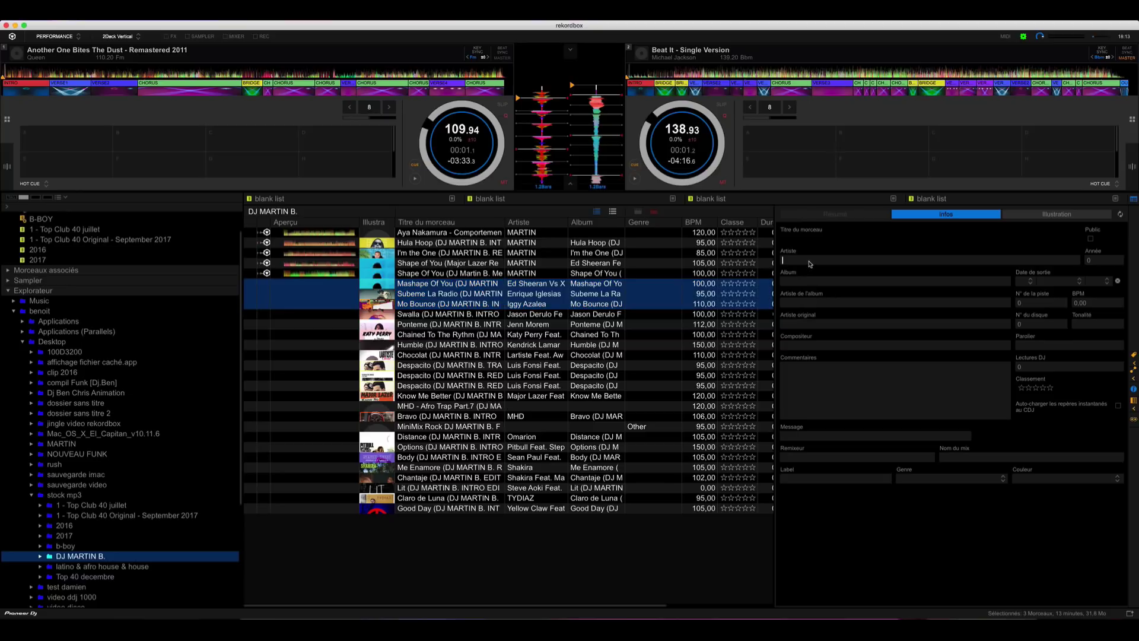
text(MARTIN)
key(BackSpace)
key(BackSpace)
key(Return)
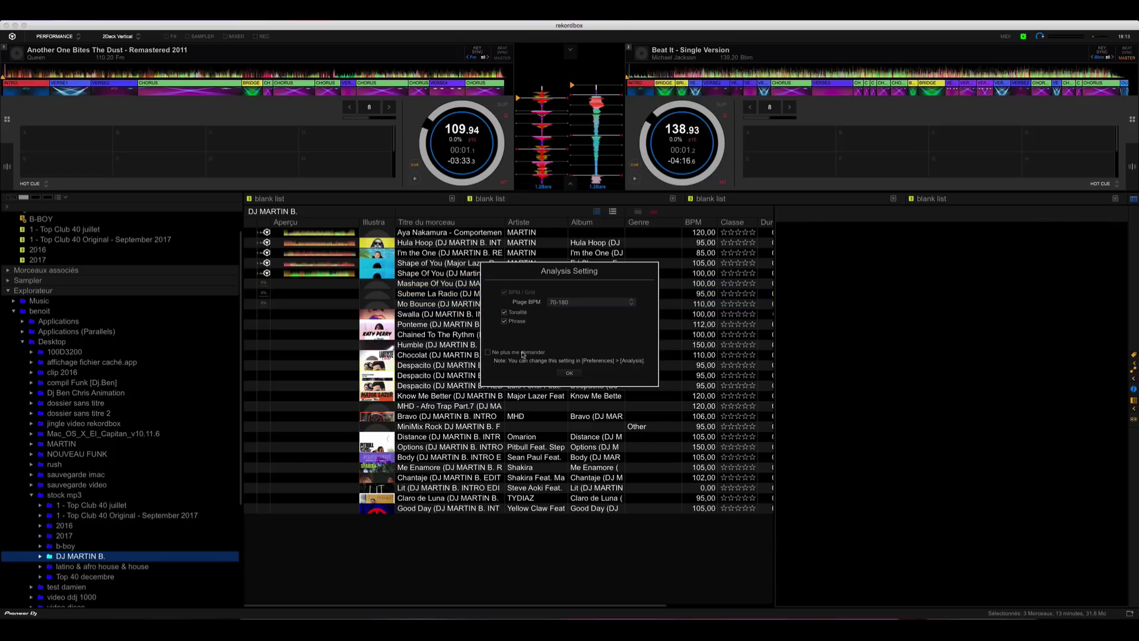
click(570, 374)
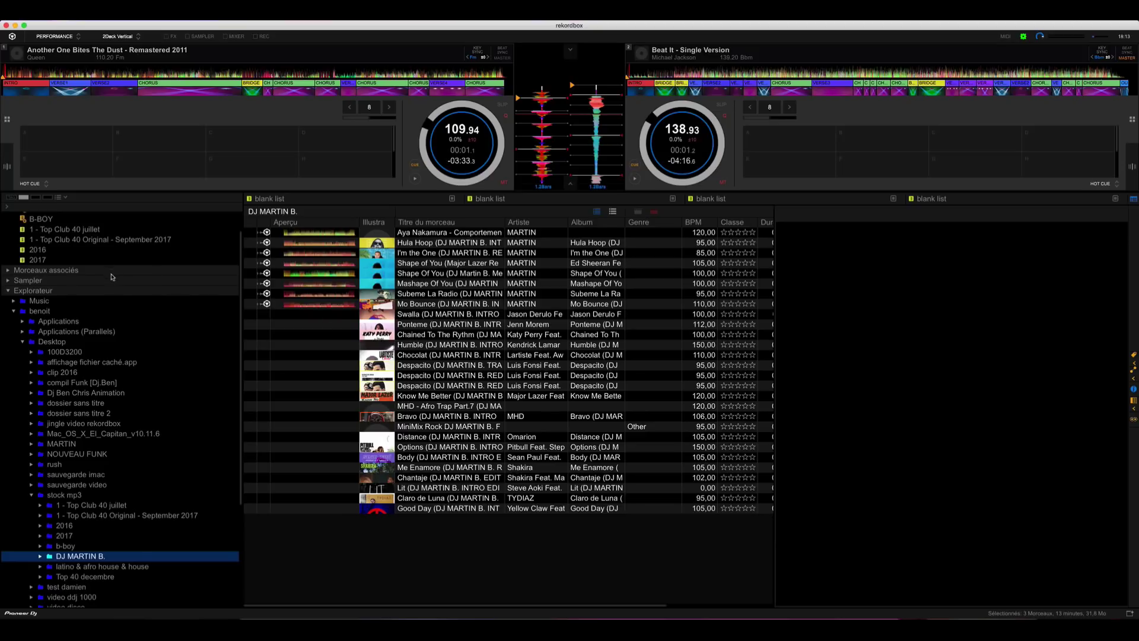
Step: Display the MARTIN intelligent playlist and check the information of its last tracks down to Mo Bounce
scroll(71, 267, up, 2)
click(45, 237)
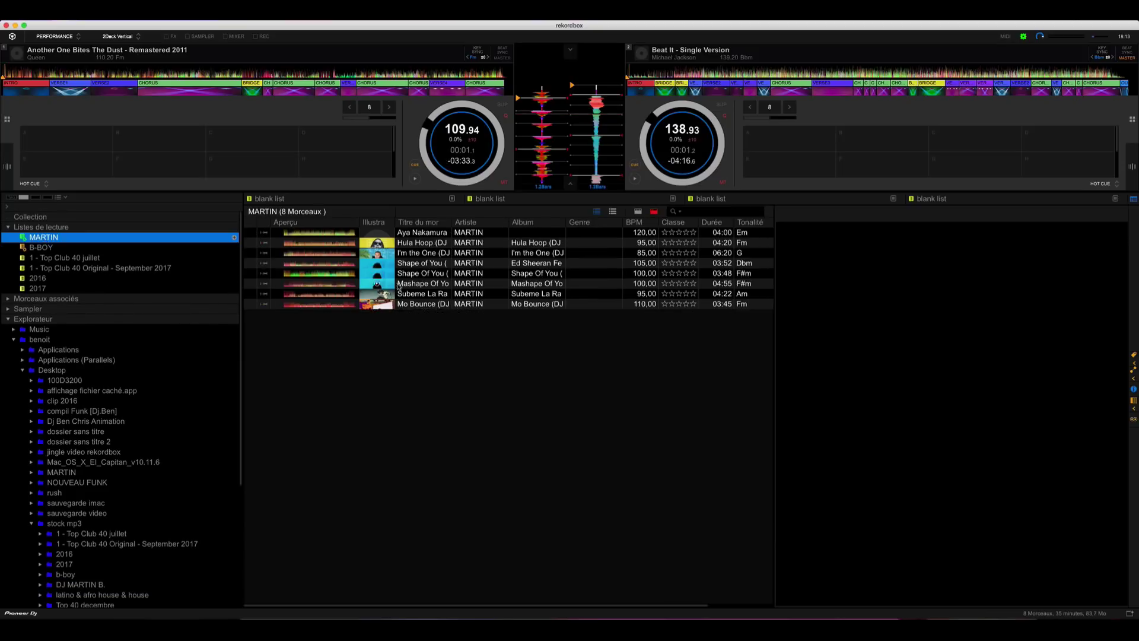
click(438, 274)
key(Down)
key(Down)
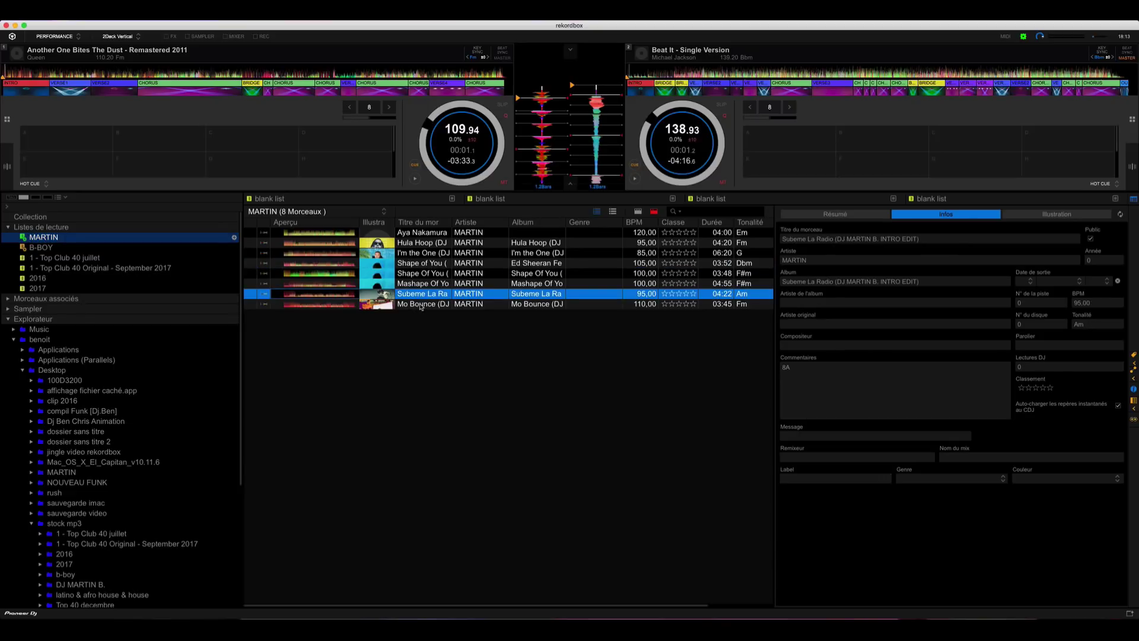
key(Down)
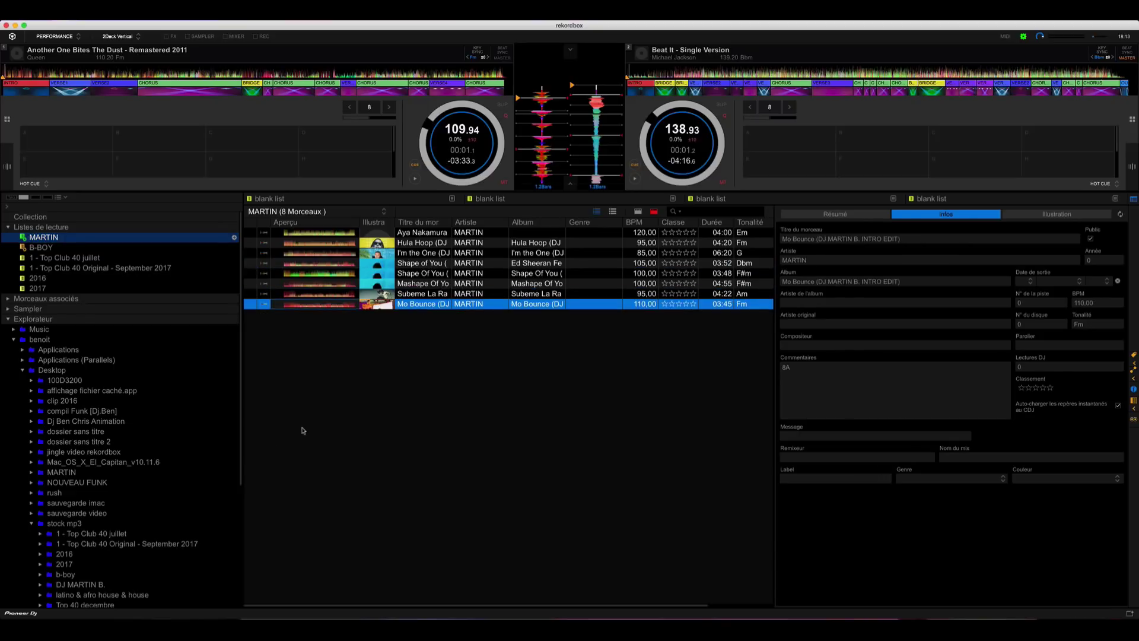
Step: Display the tracks of the DJ MARTIN B. and b-boy folders in stock mp3
click(89, 588)
click(89, 587)
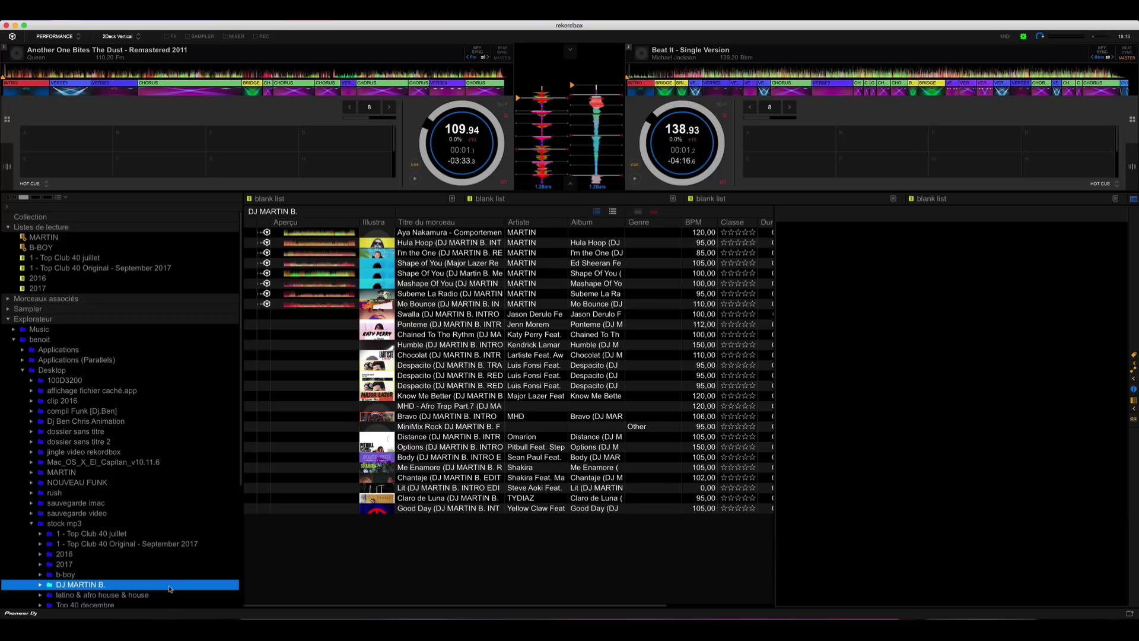
click(67, 575)
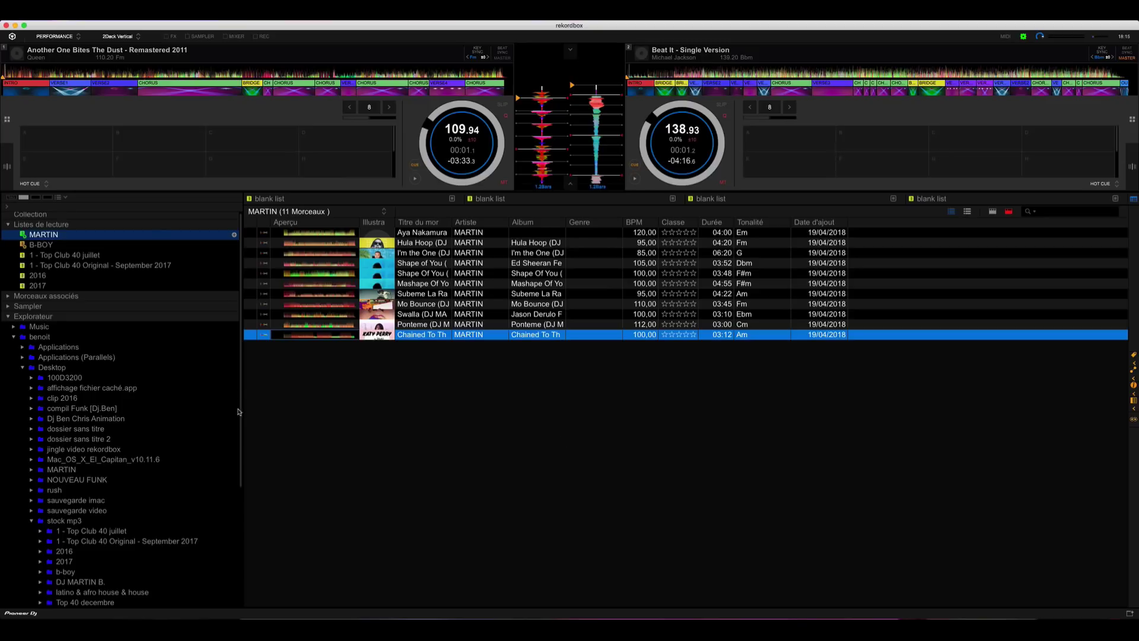
Step: Review the contents of the B-BOY, 2016 and MARTIN playlists in turn
click(43, 246)
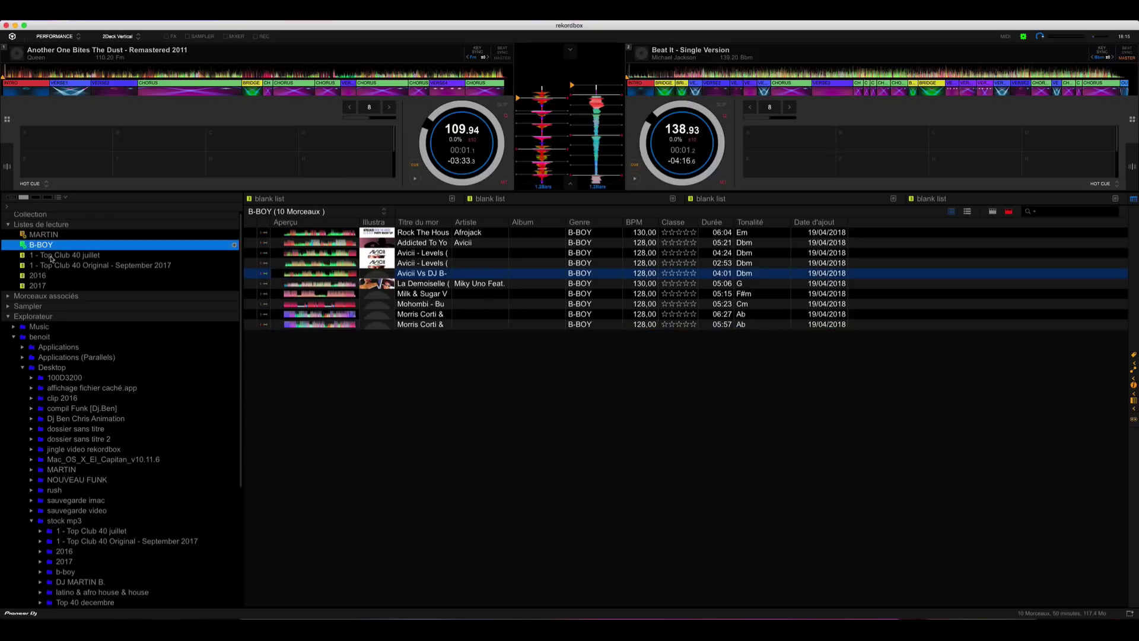
click(49, 275)
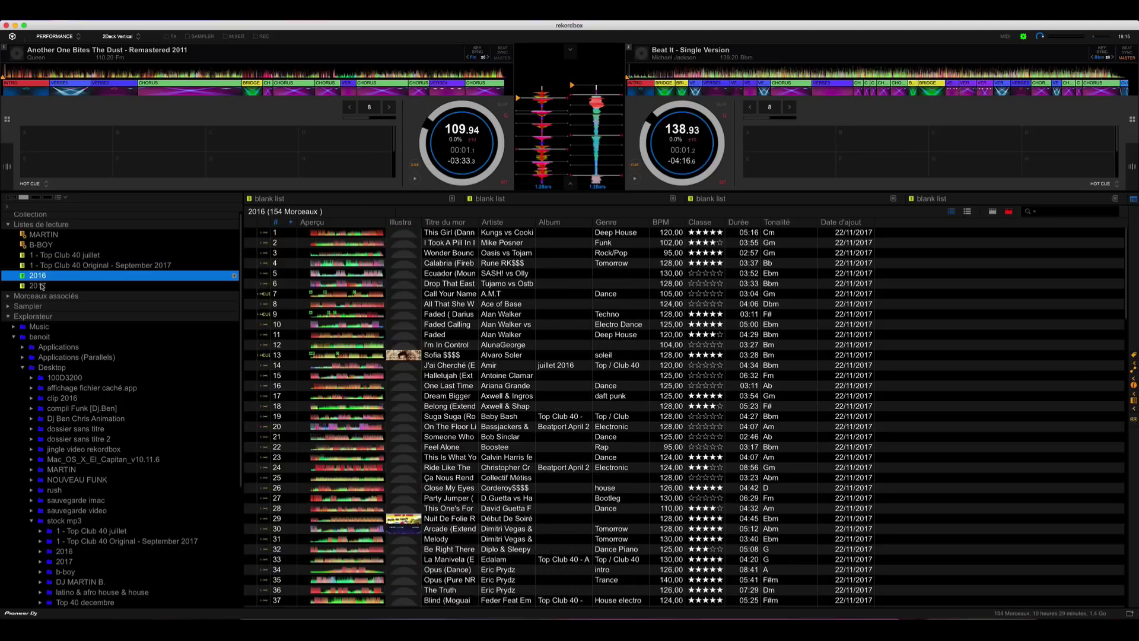
click(47, 237)
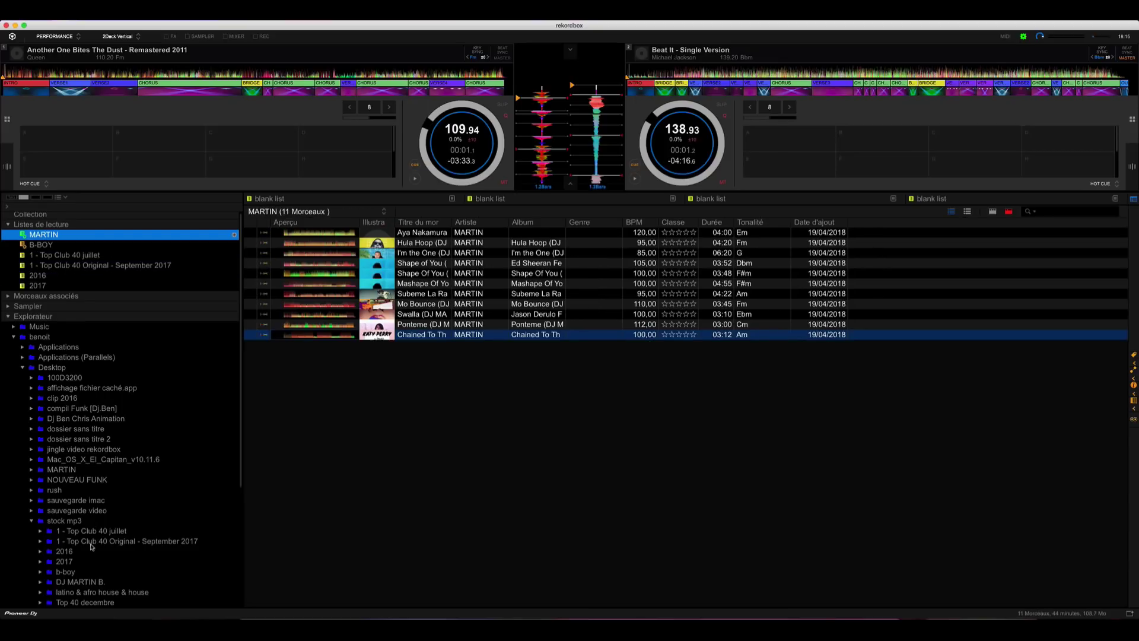
scroll(93, 546, down, 3)
scroll(93, 543, up, 2)
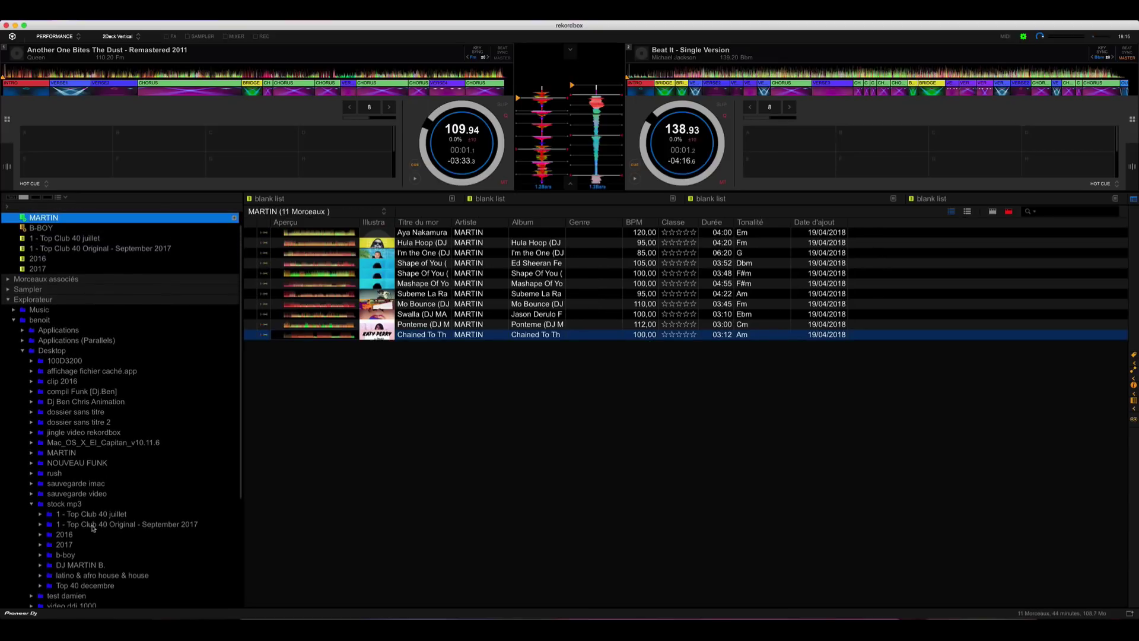
Step: Display the tracks of the compil Funk folder on the Desktop and look through the list
click(72, 393)
scroll(493, 433, down, 1)
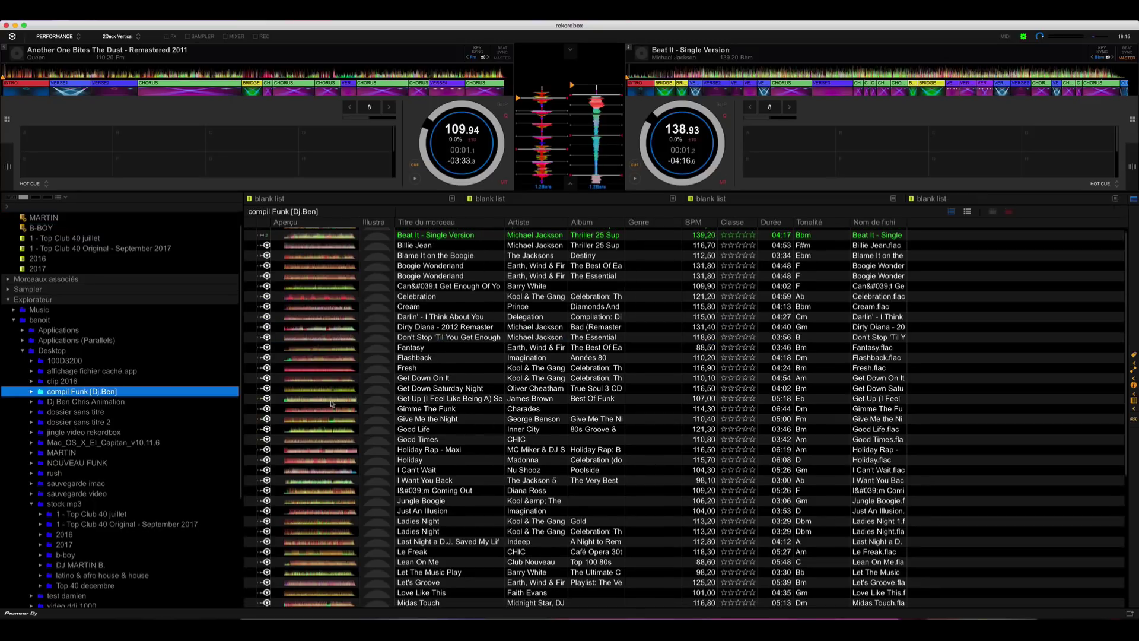
scroll(451, 460, up, 1)
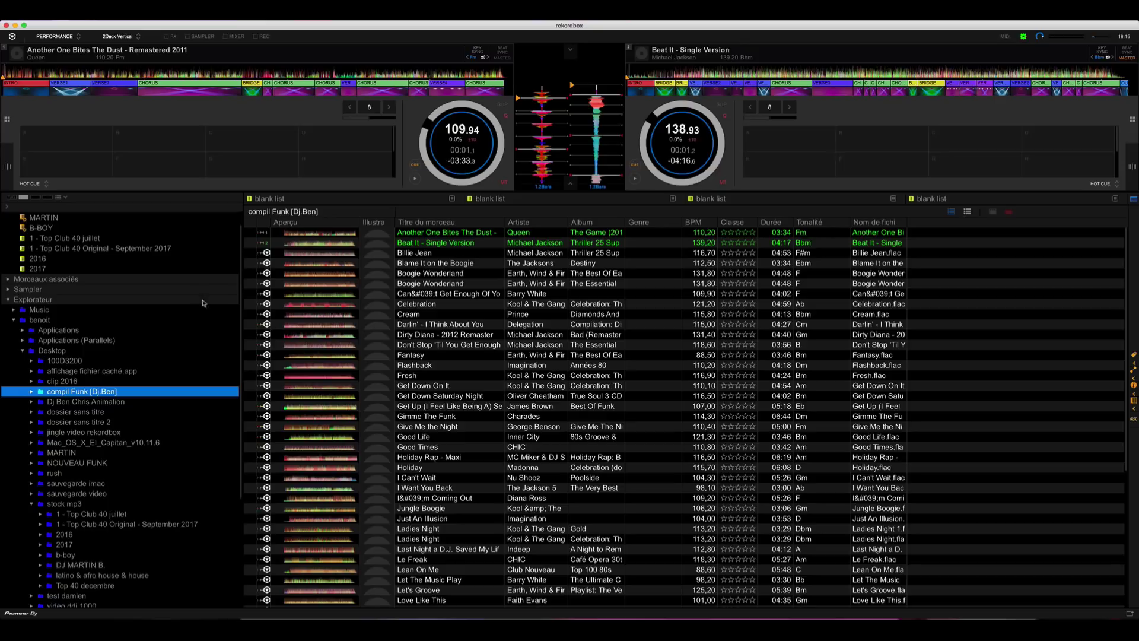
Step: Create an intelligent playlist named FUNK with the condition Genre = Funk
scroll(92, 293, up, 1)
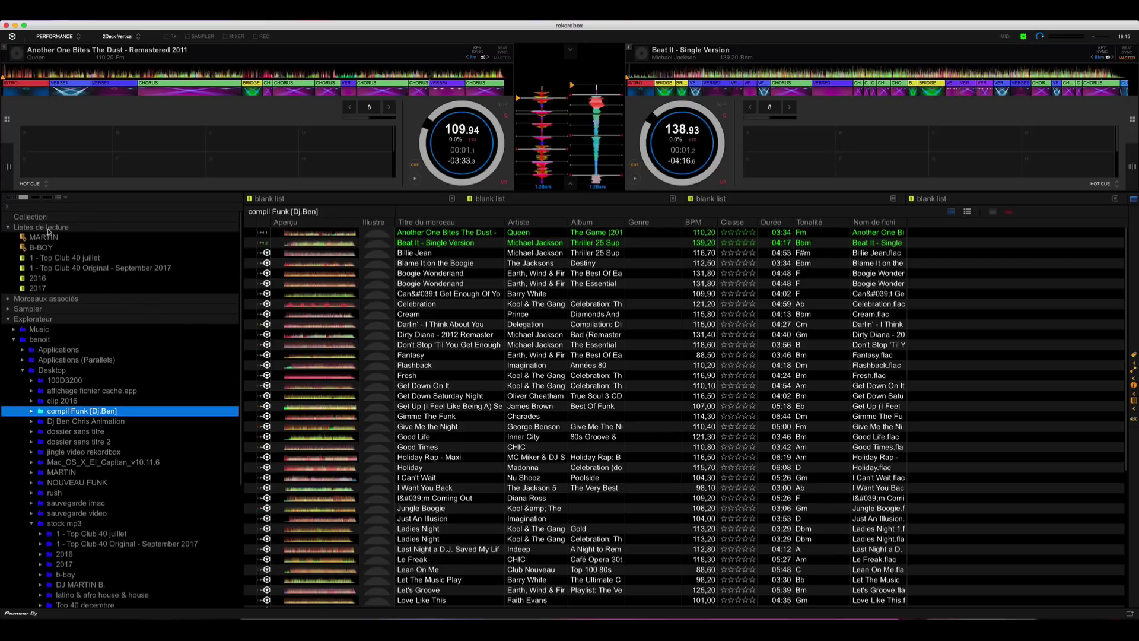
click(49, 229)
right_click(49, 232)
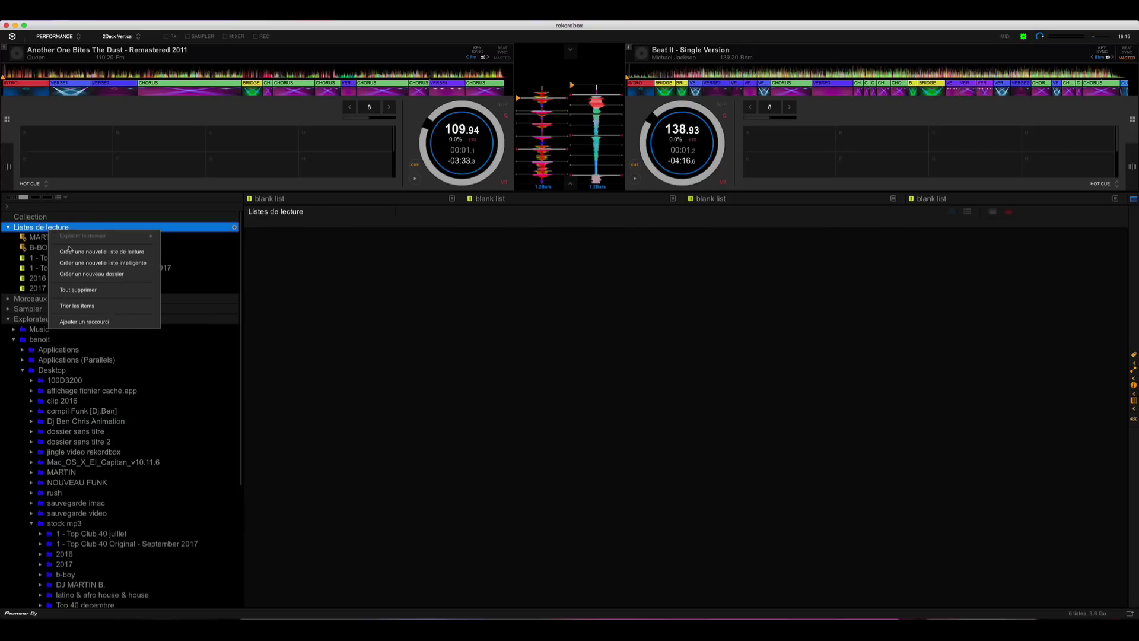
click(74, 266)
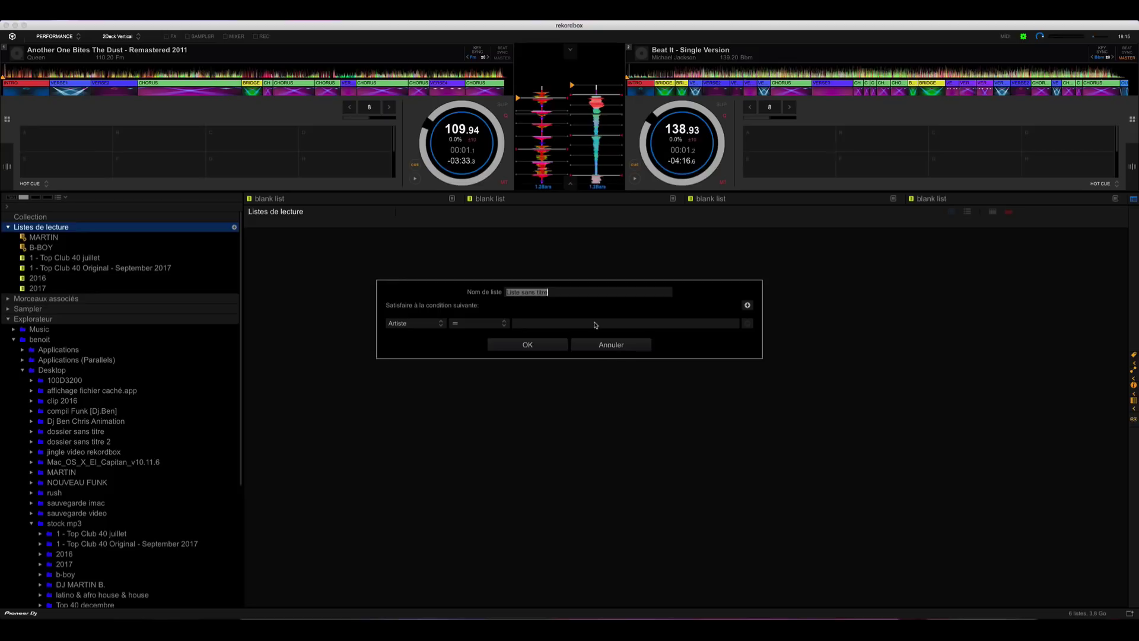
text(FUNK)
click(441, 326)
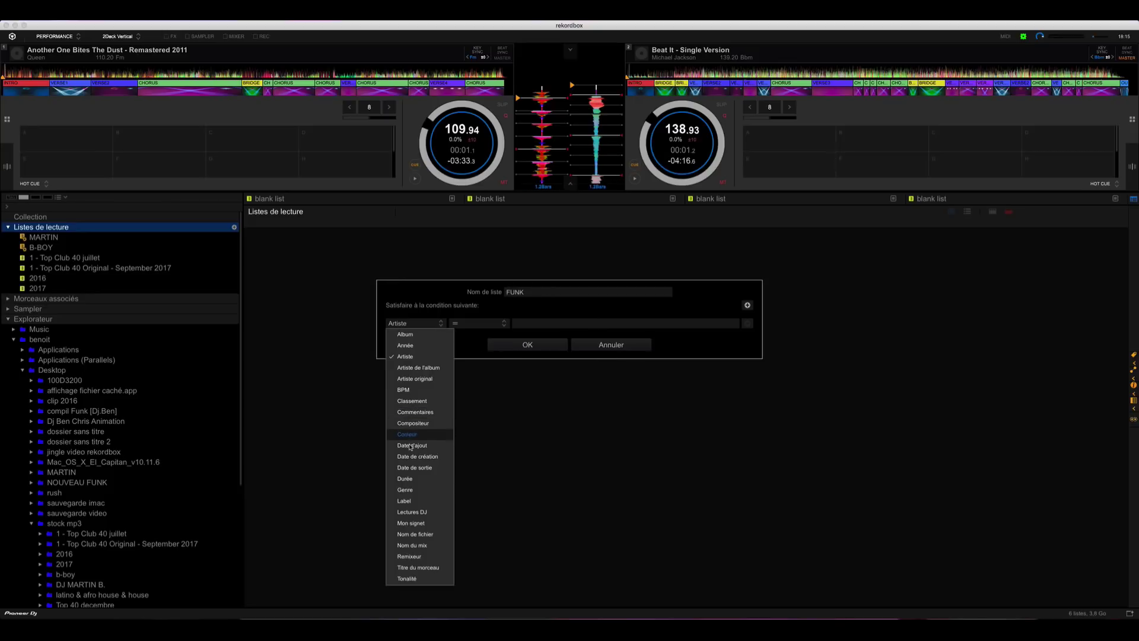
click(410, 490)
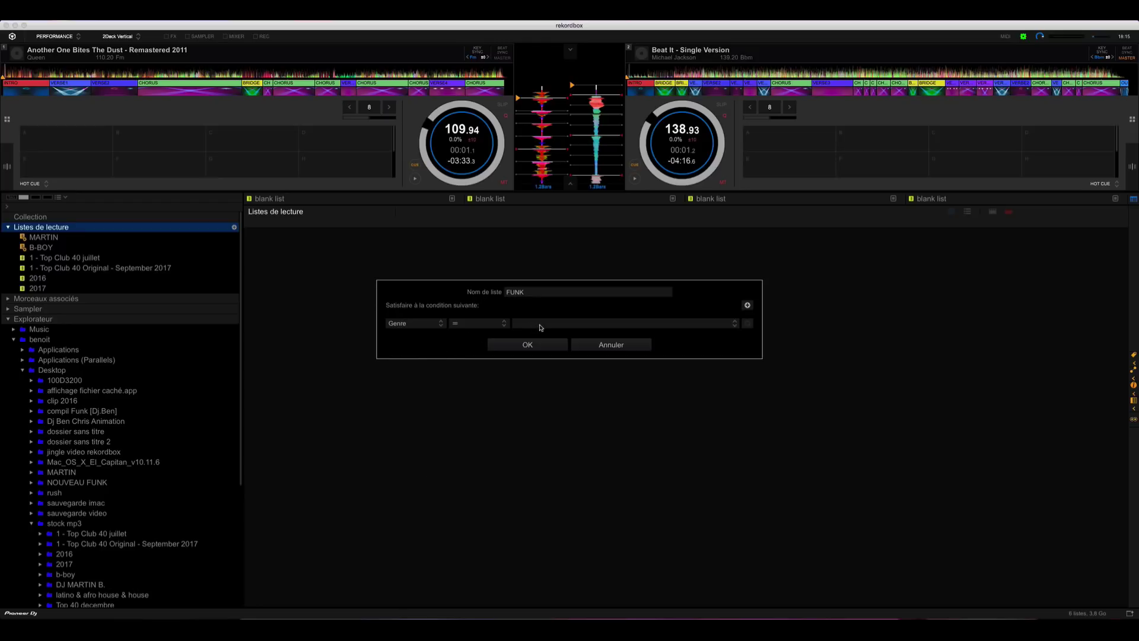
text(Funk)
click(528, 347)
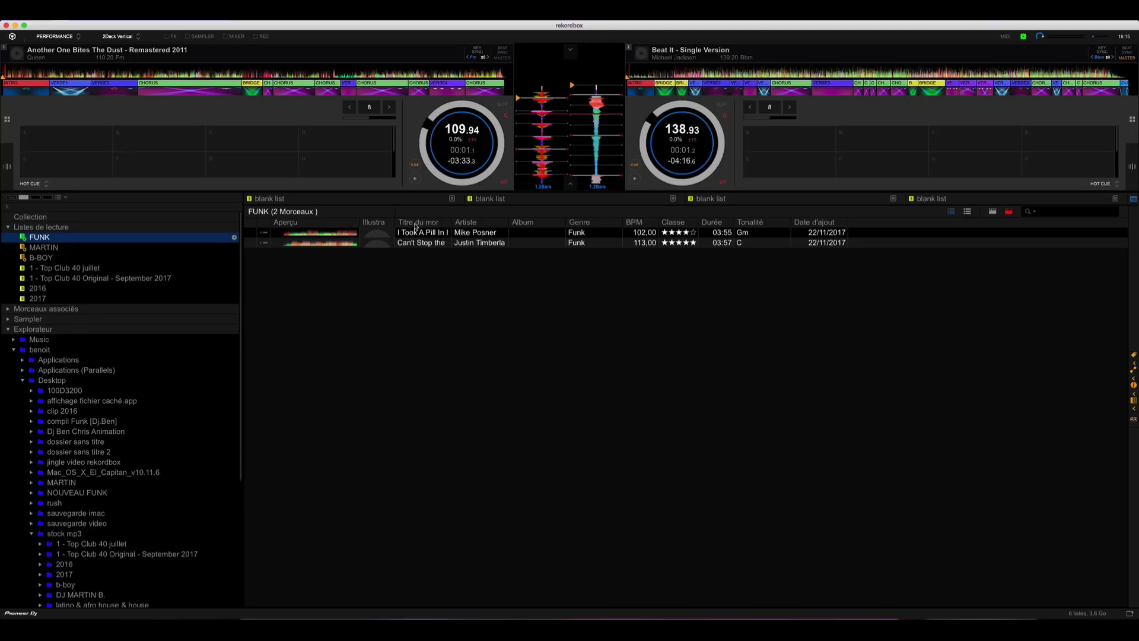
Step: Inspect the two tracks in the FUNK playlist, showing the file of Can't Stop the Feeling in Finder and closing its window
click(490, 244)
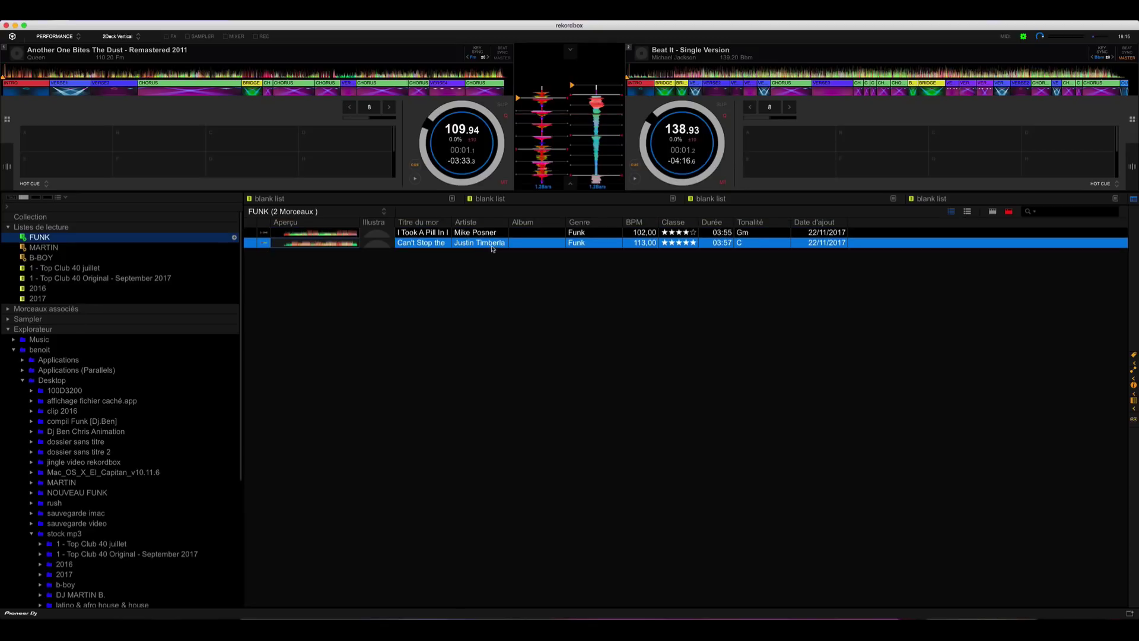
click(488, 235)
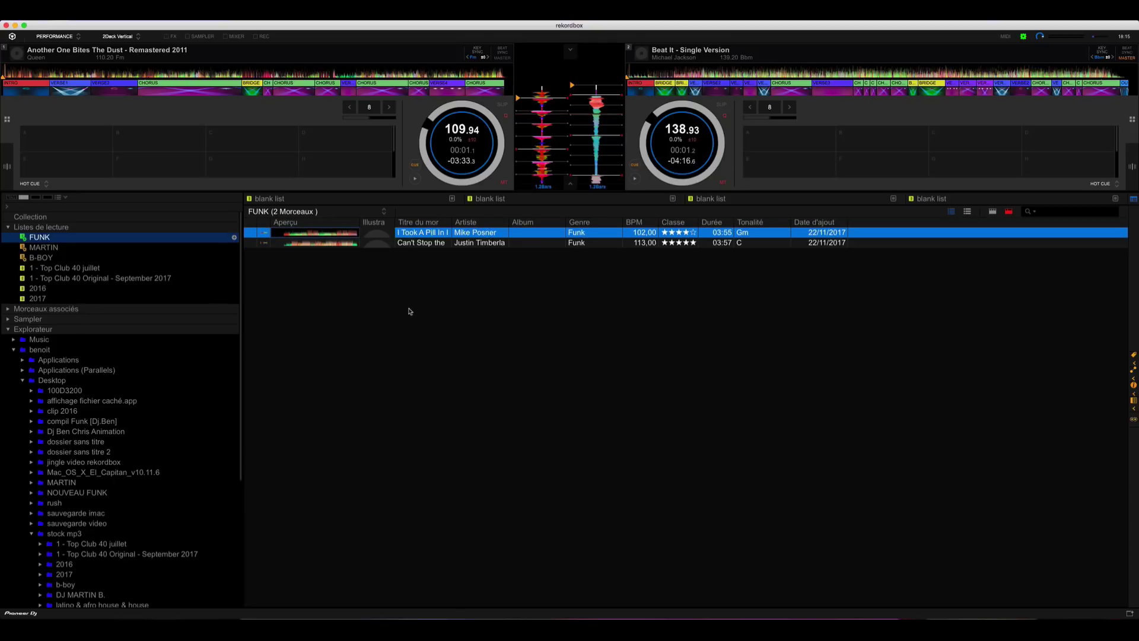
click(473, 243)
right_click(473, 244)
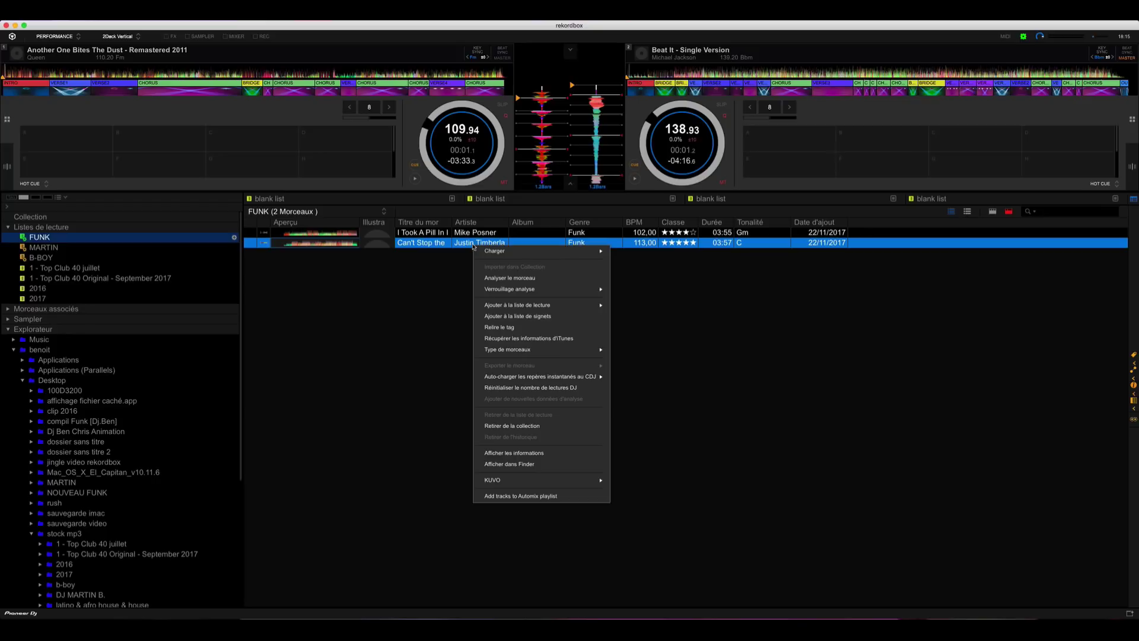
click(505, 469)
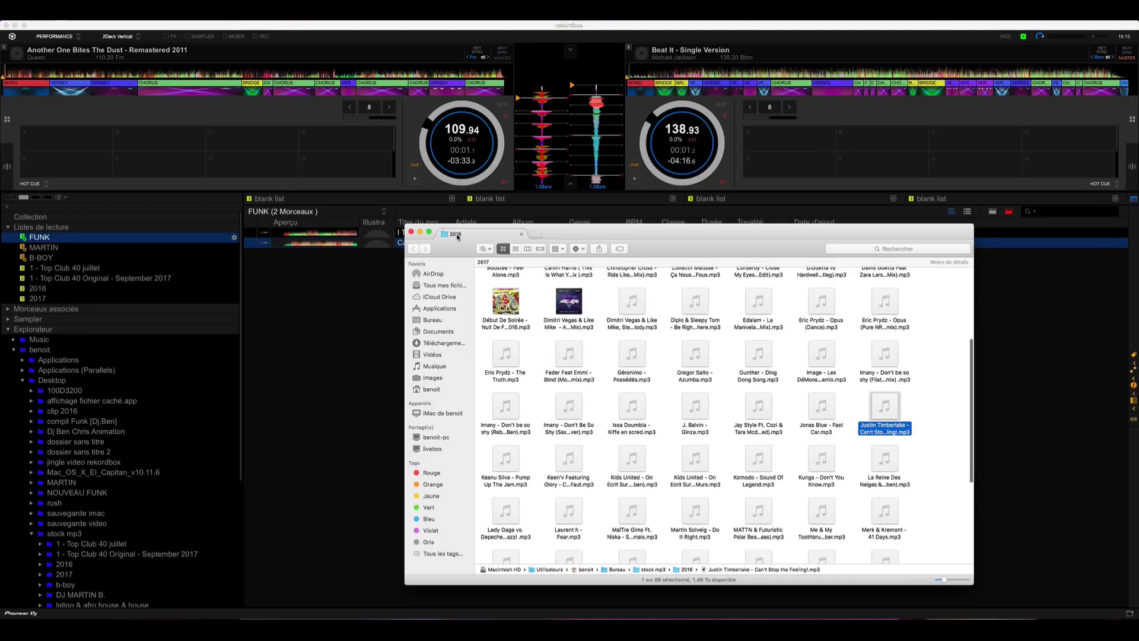
click(410, 232)
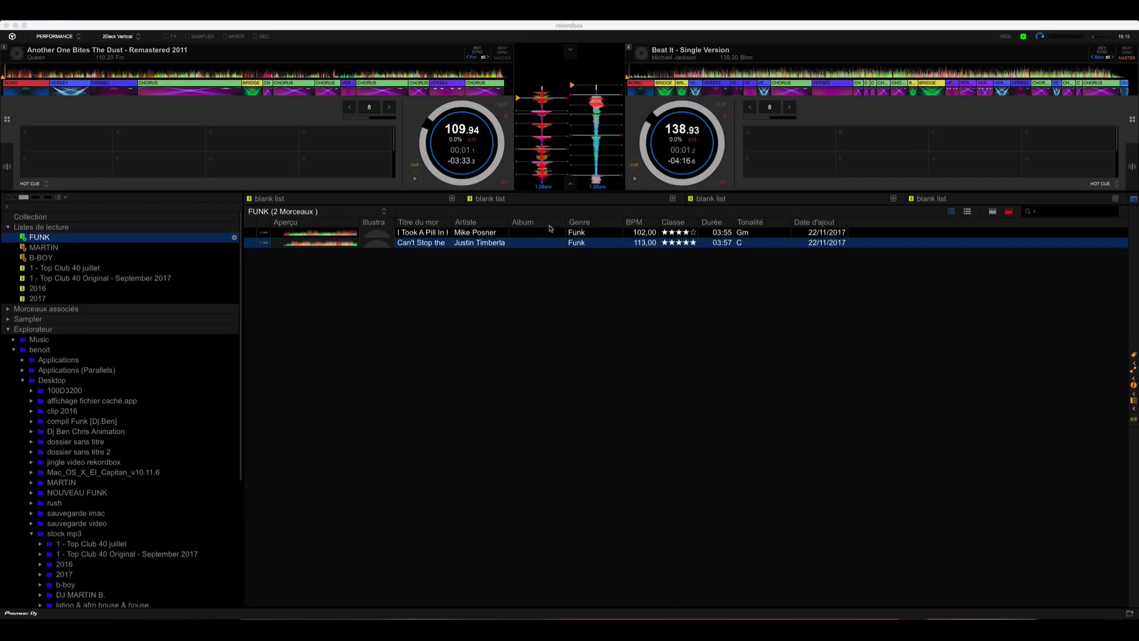
click(489, 235)
click(490, 243)
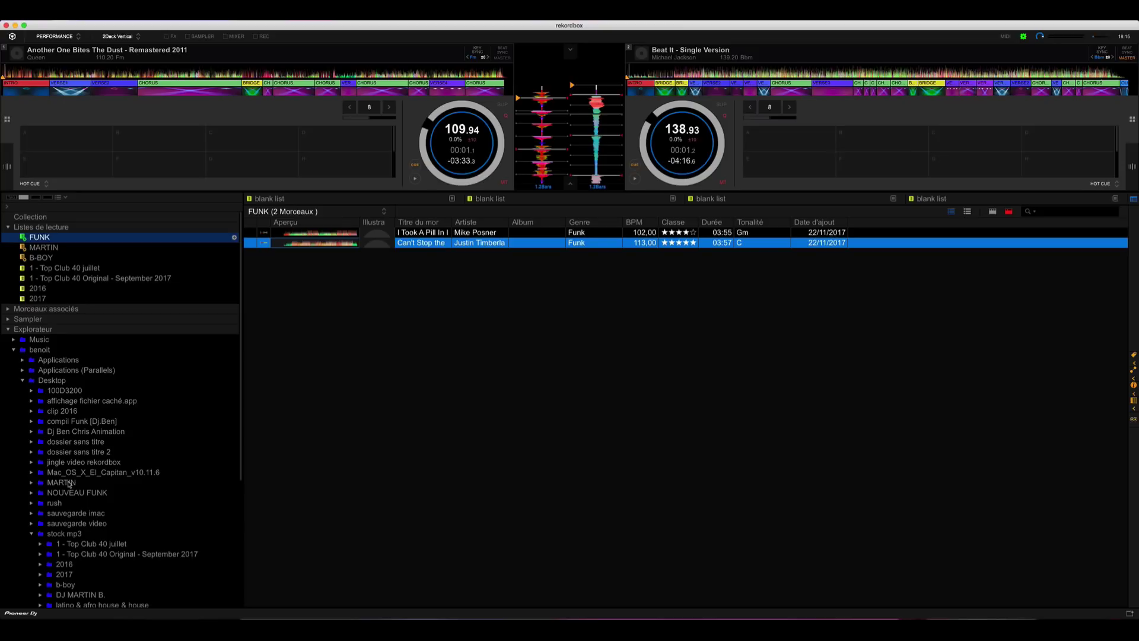
Step: Set the Genre of all tracks in the compil Funk folder to Funk and display the FUNK playlist
click(72, 423)
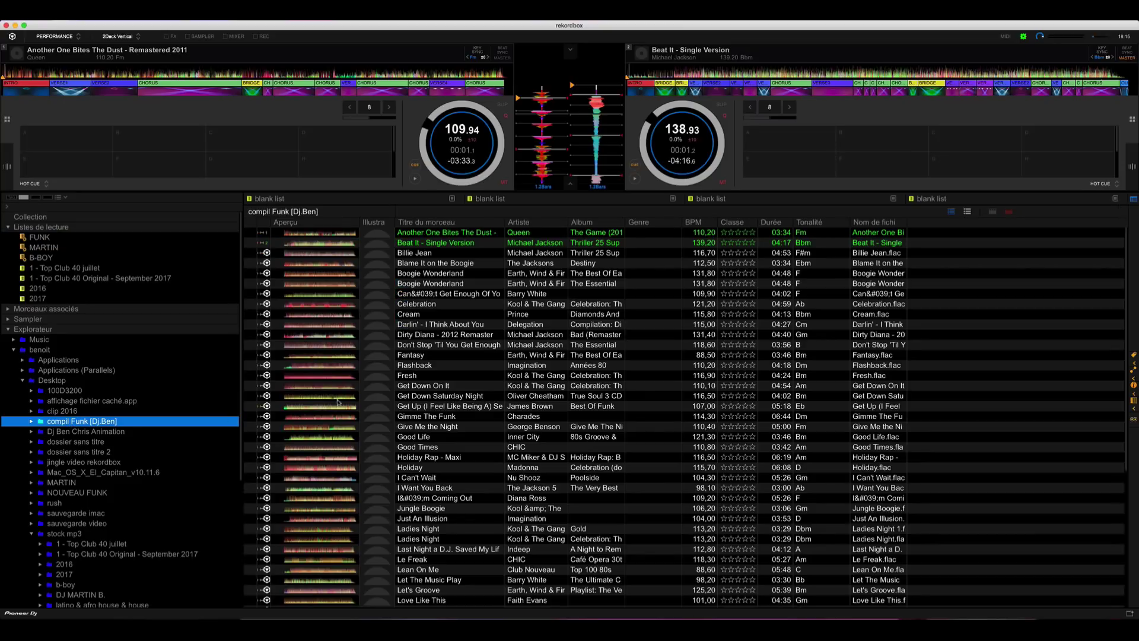
click(649, 244)
scroll(646, 356, down, 10)
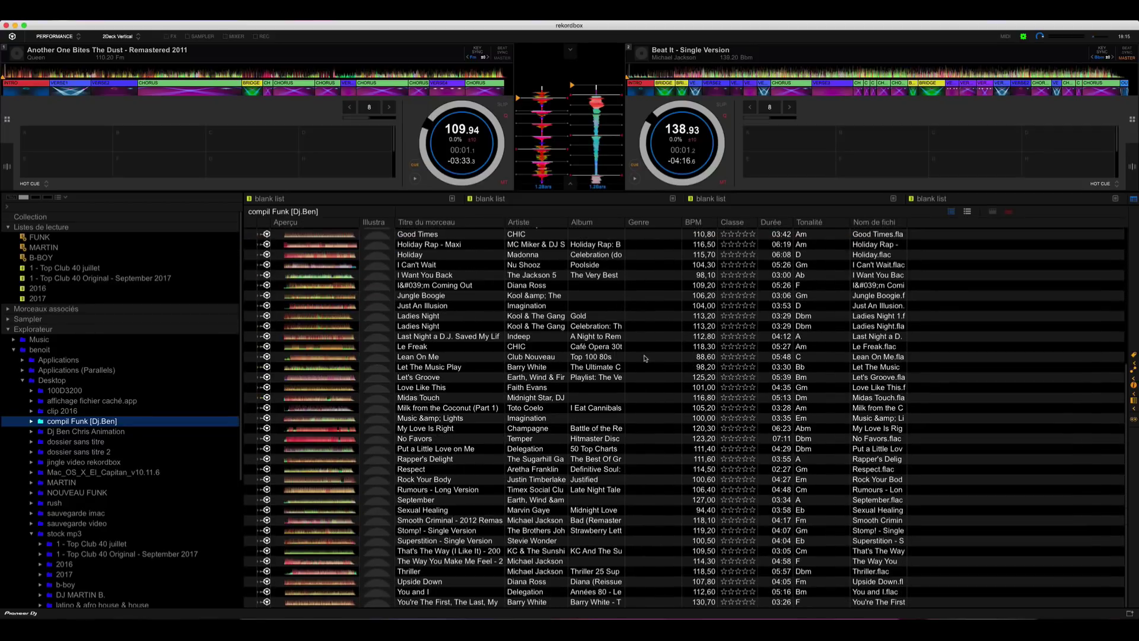
scroll(646, 358, up, 10)
click(645, 355)
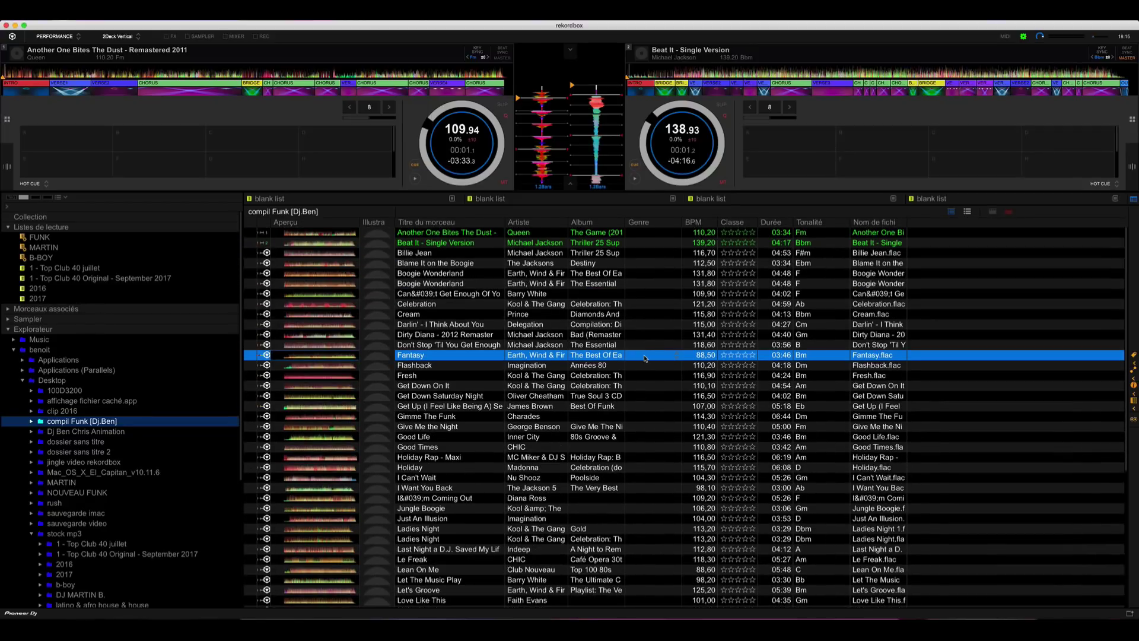
key(Up)
key(Up)
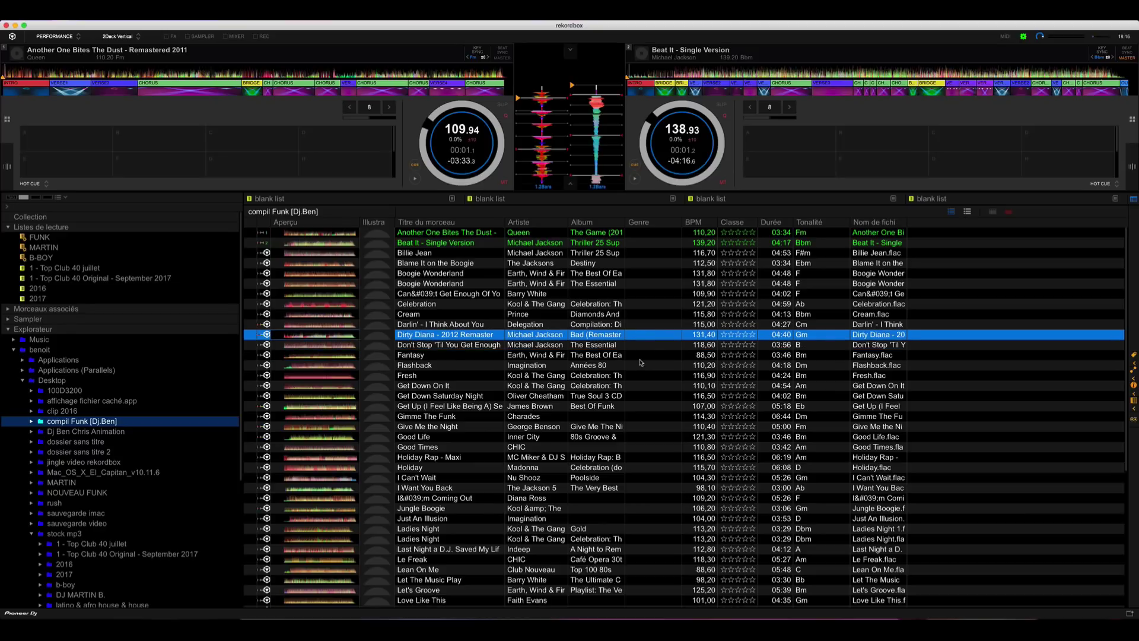
key(super+a)
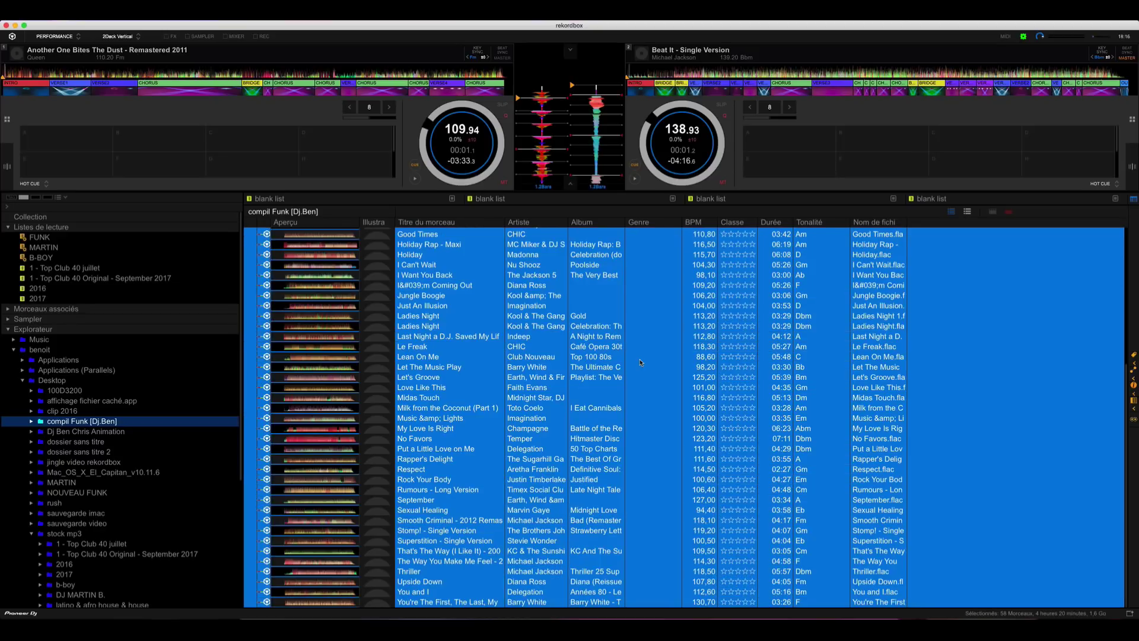
click(1133, 388)
click(1005, 484)
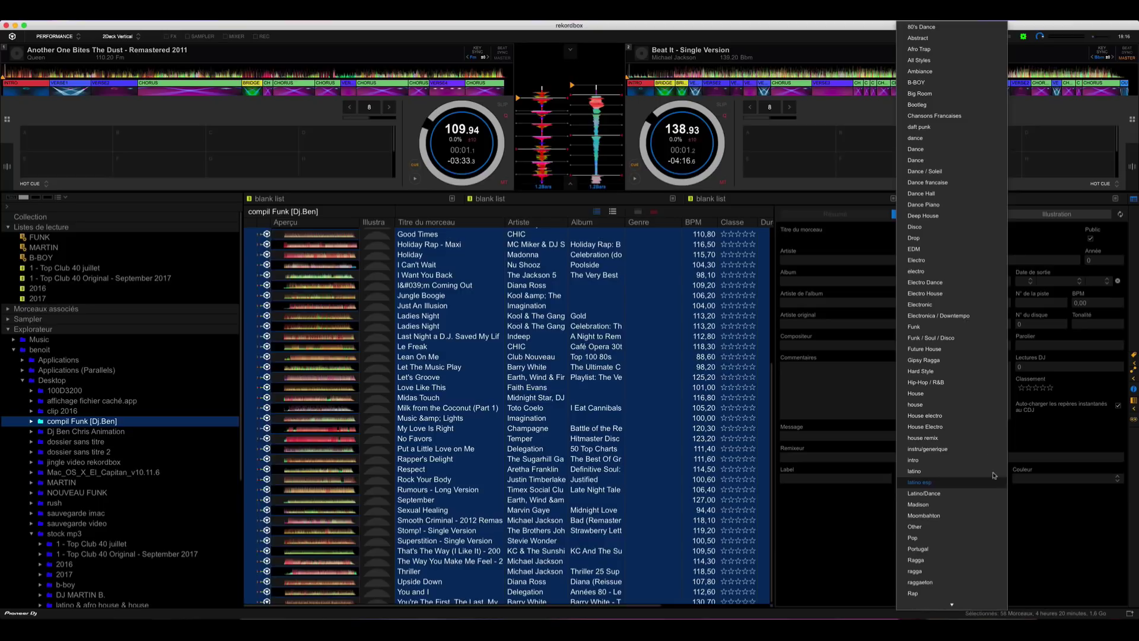
click(938, 326)
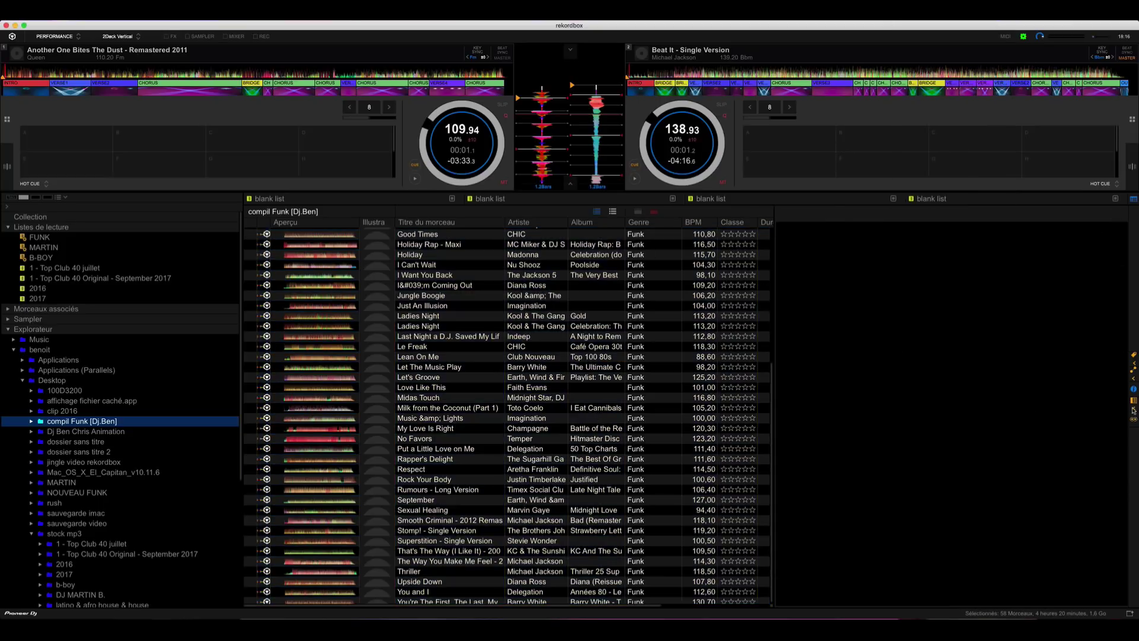
click(1133, 389)
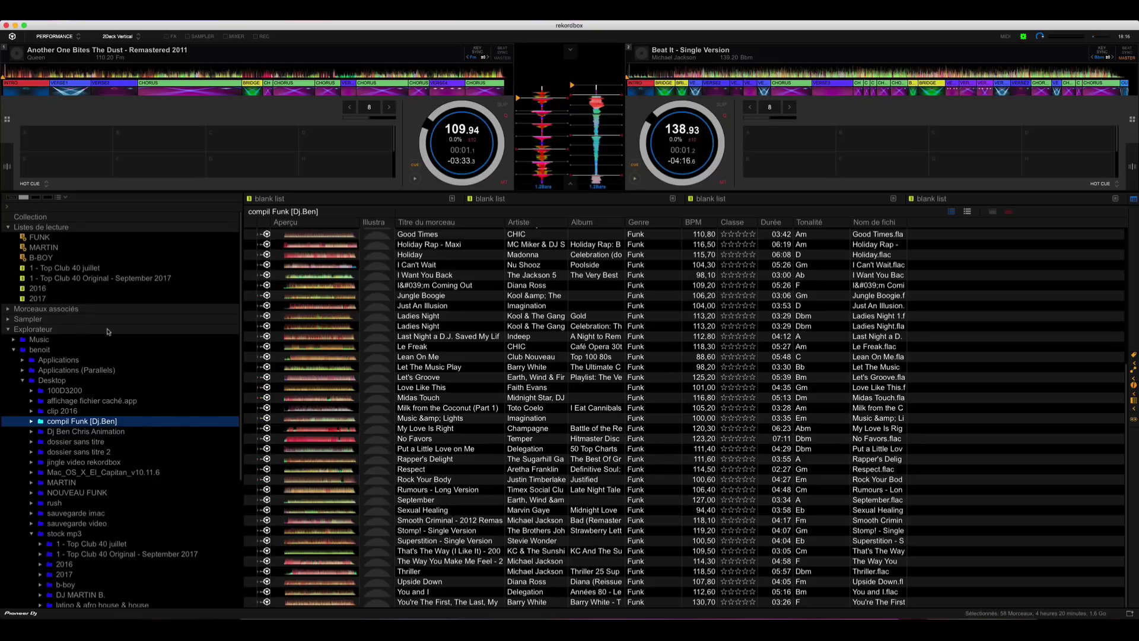
click(42, 238)
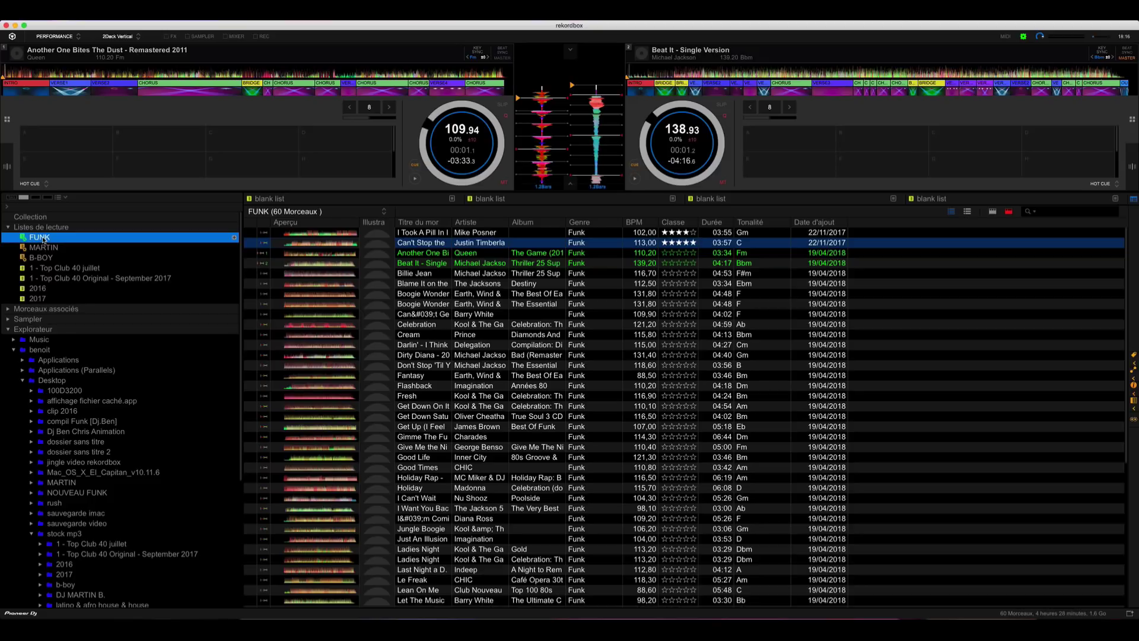
Step: Set the Genre of all tracks in the NOUVEAU FUNK folder to Funk, accepting the analysis settings
click(71, 493)
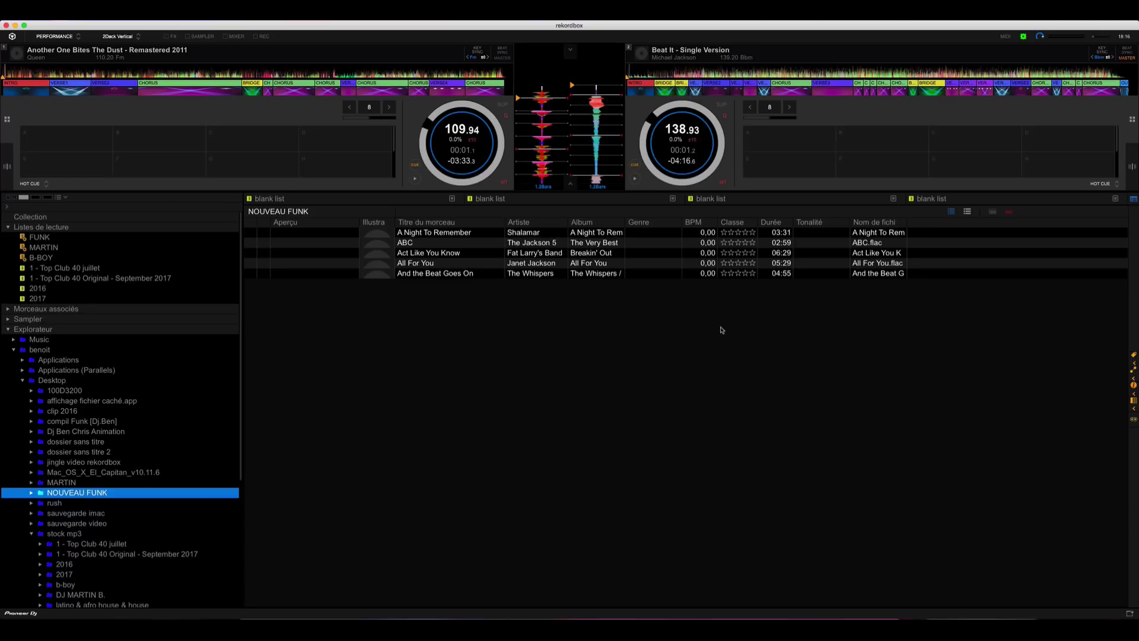
click(591, 274)
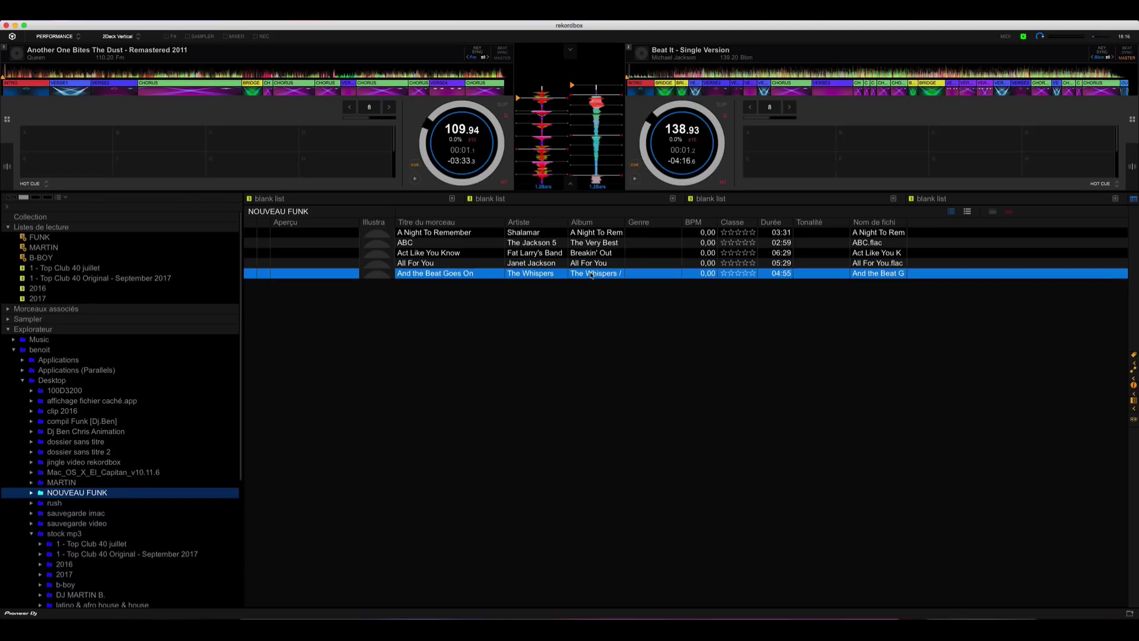
key(super+a)
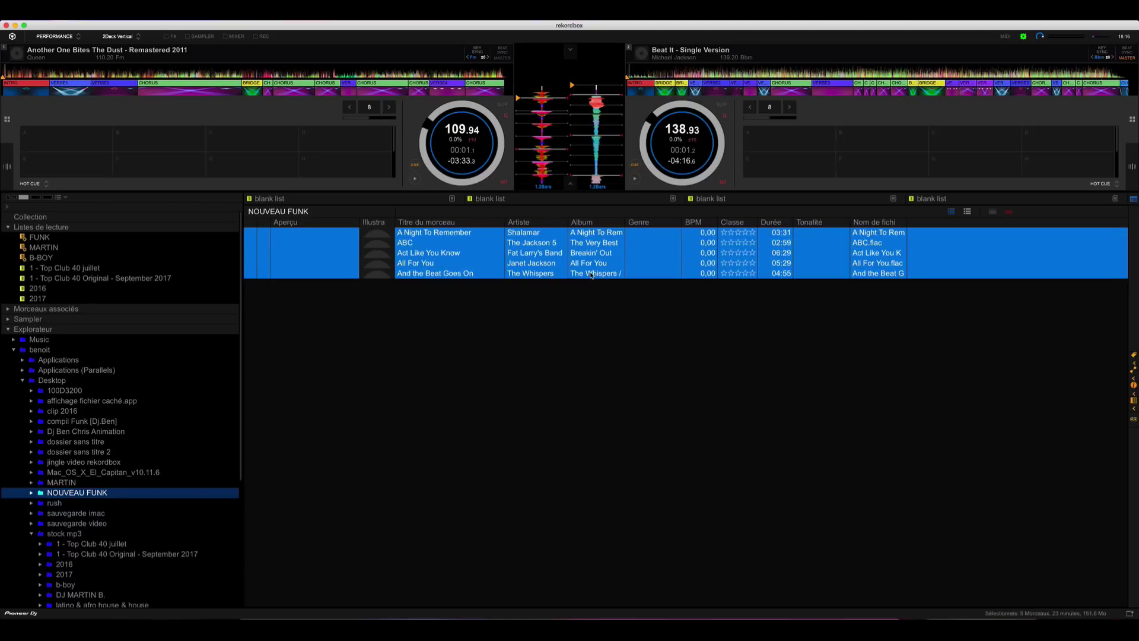
click(1134, 384)
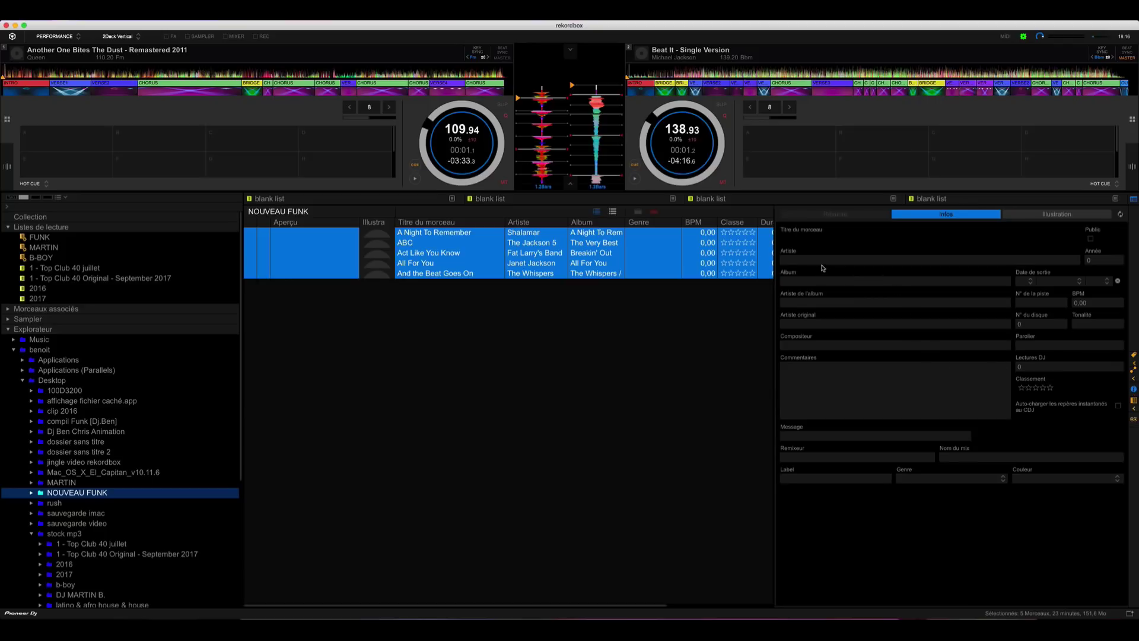
click(1004, 480)
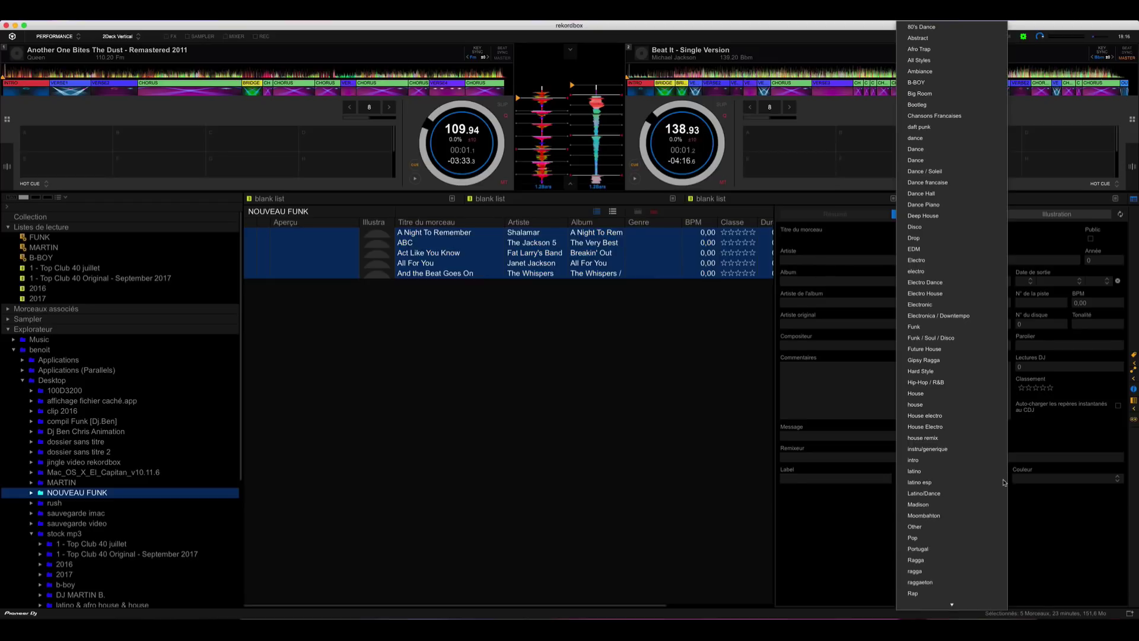
click(922, 328)
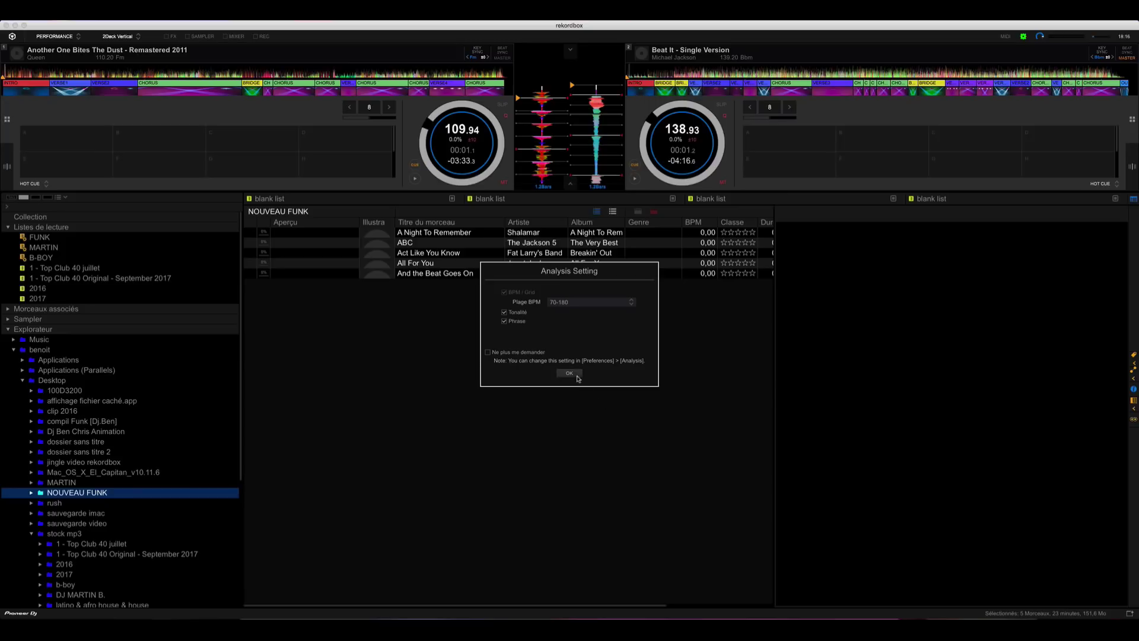
click(571, 377)
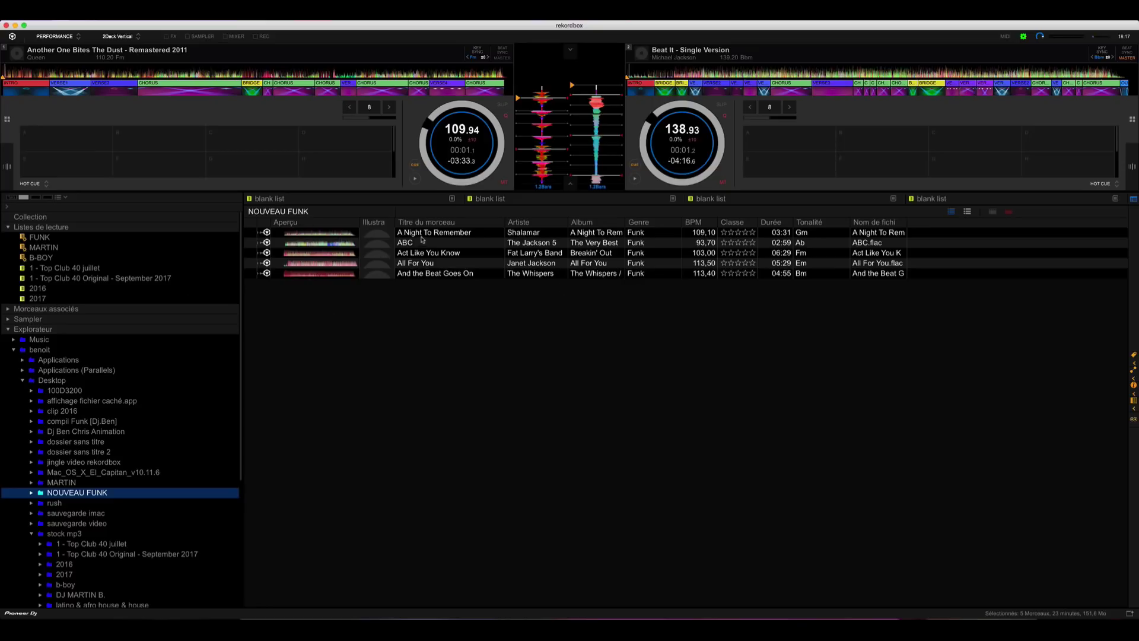
Step: Check the last tracks of the FUNK playlist, including A Night To Remember and All For You, and display the B-BOY playlist
click(40, 238)
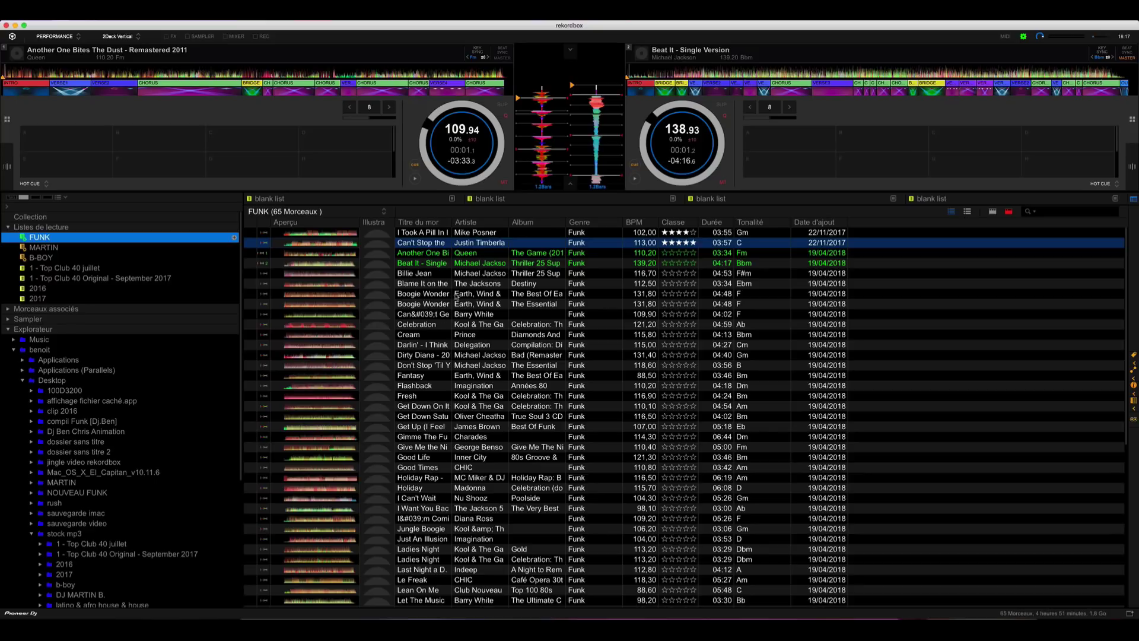
scroll(441, 356, down, 10)
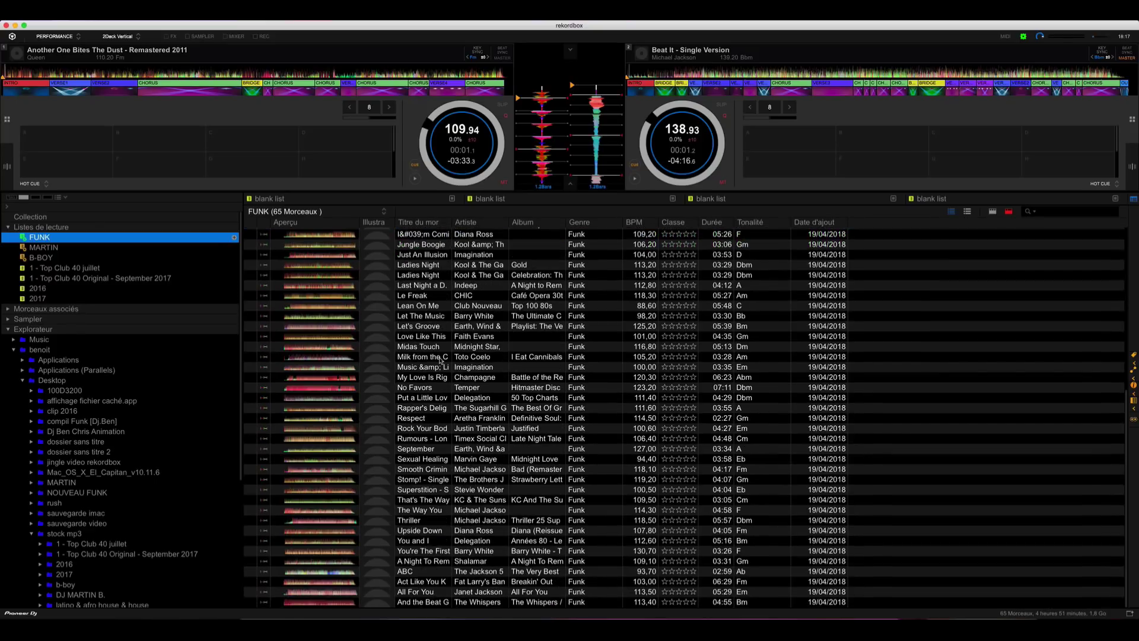
click(433, 561)
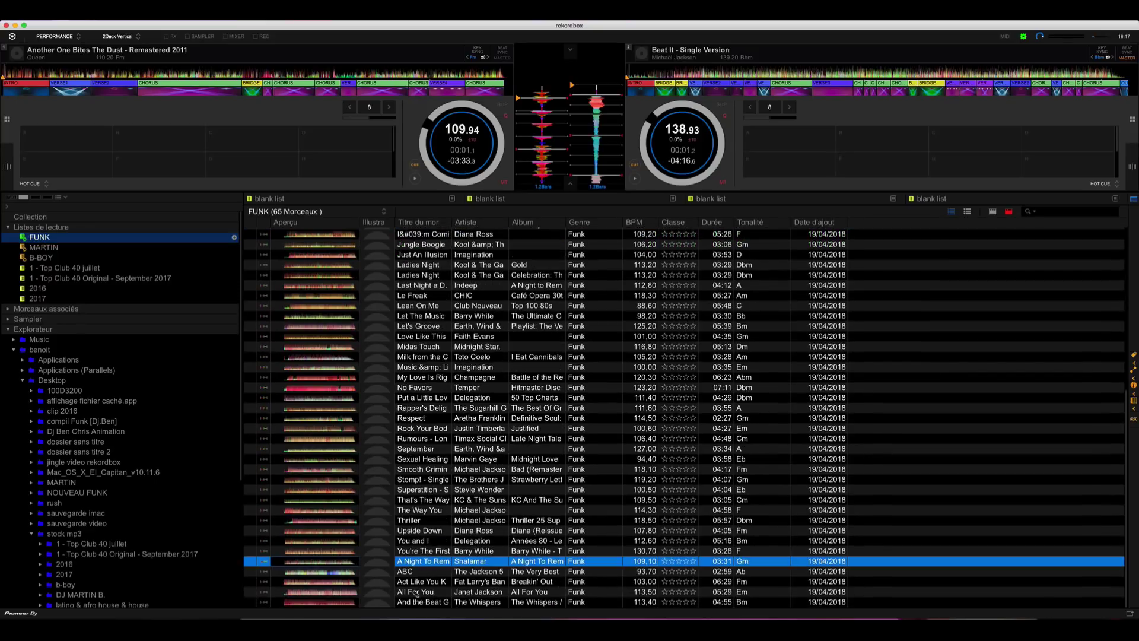
click(477, 585)
click(452, 594)
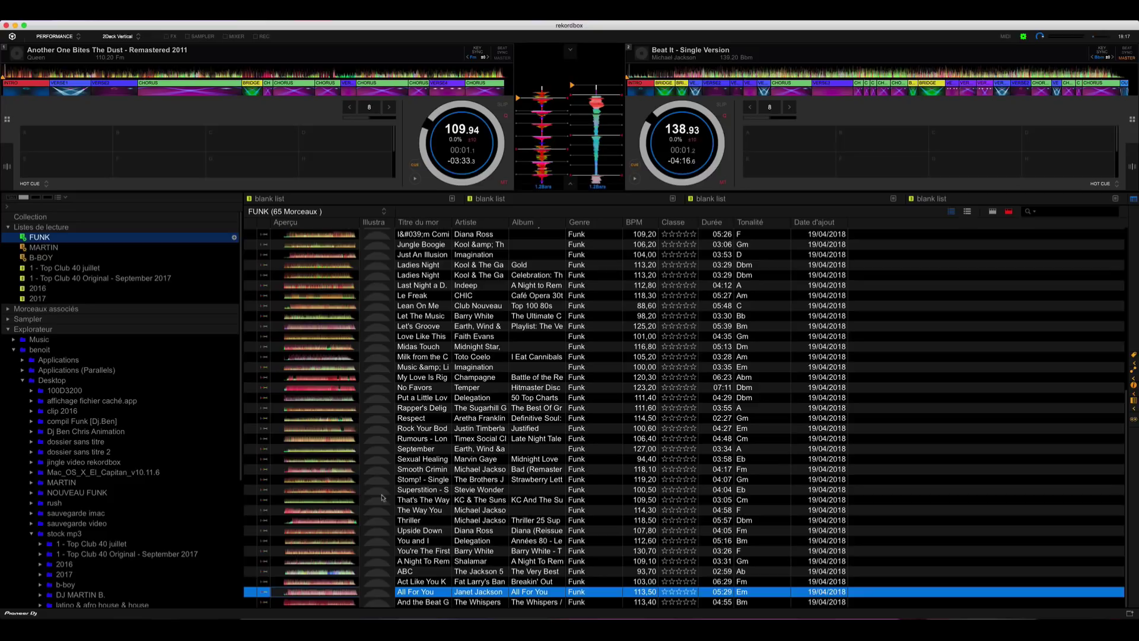
click(31, 256)
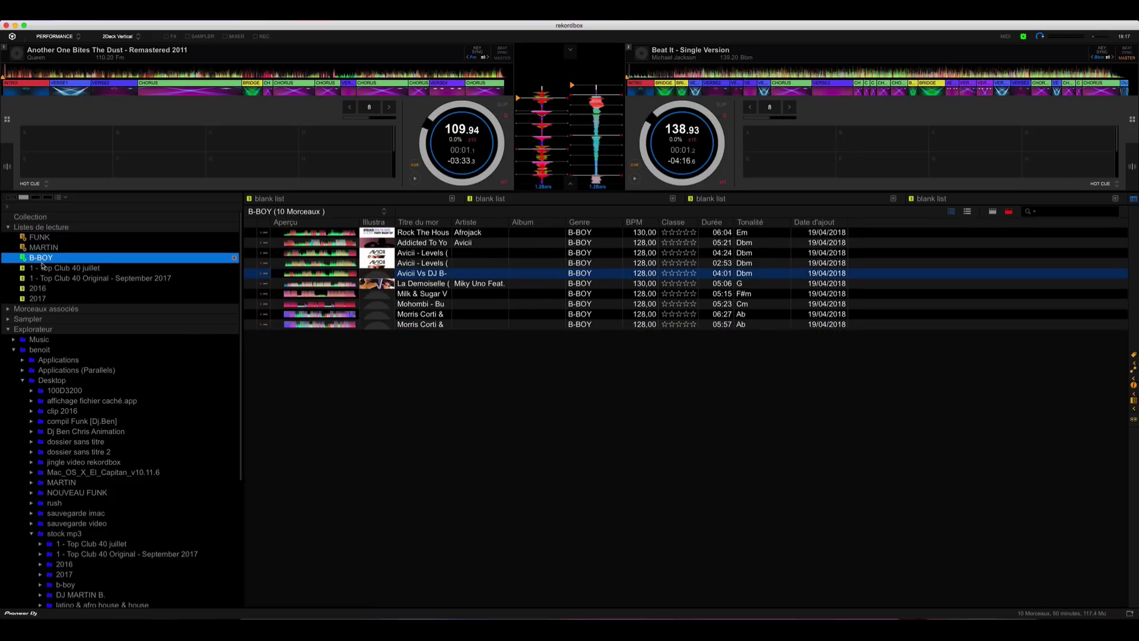
Step: Review the contents of the MARTIN, FUNK and B-BOY playlists
click(47, 248)
click(42, 239)
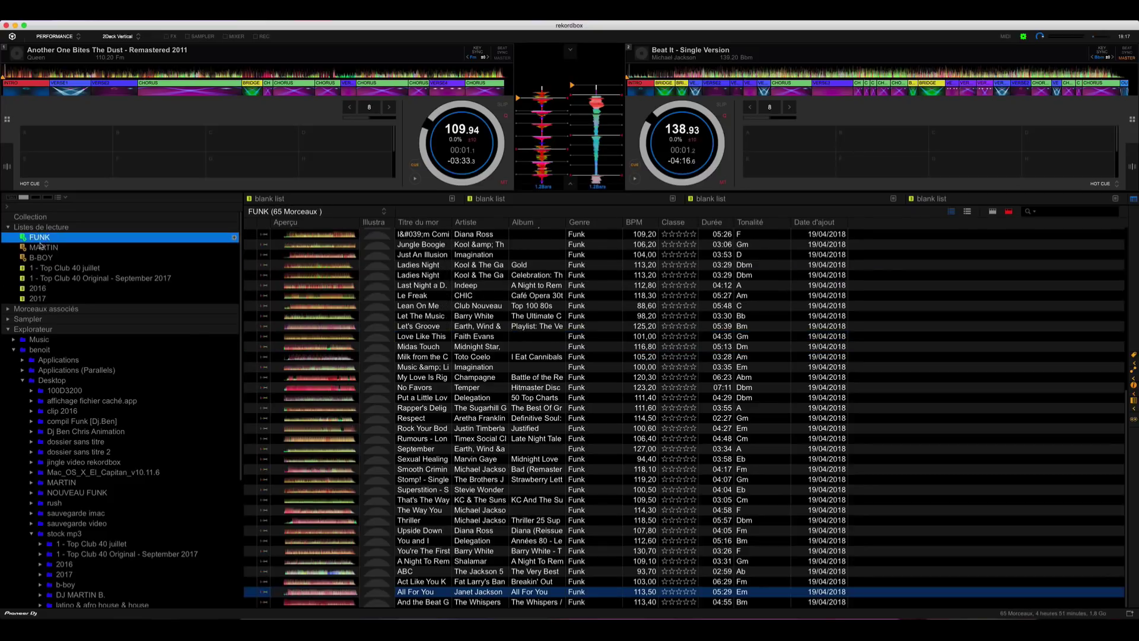
click(40, 249)
click(41, 258)
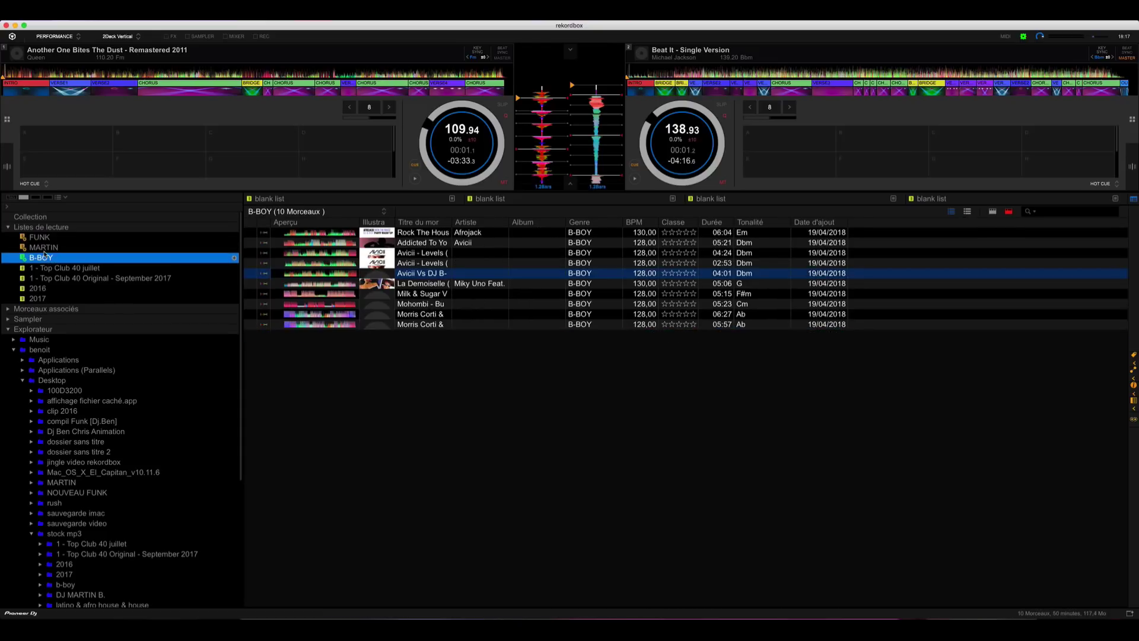
Step: Start a new intelligent playlist in Listes de lecture with the condition Genre = FUNK
click(50, 229)
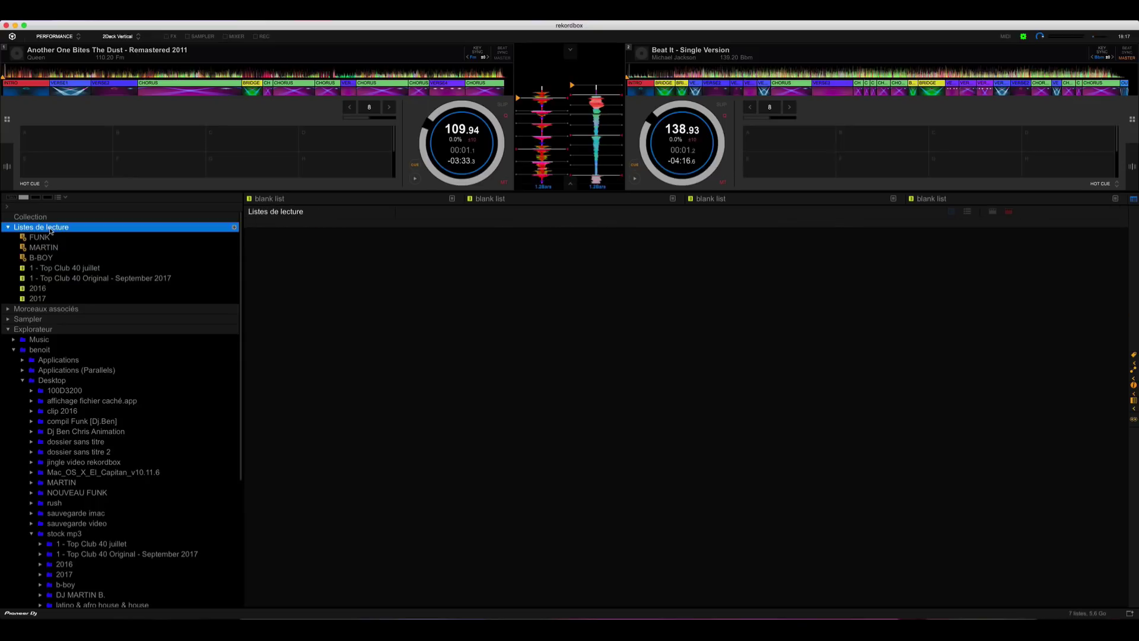
right_click(50, 231)
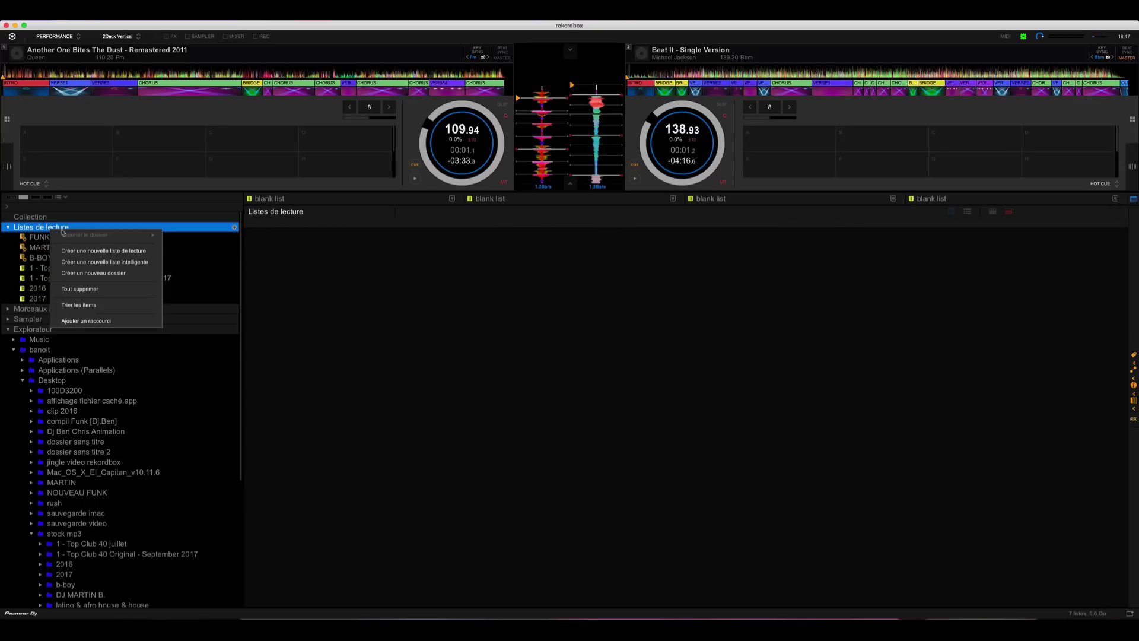
click(94, 263)
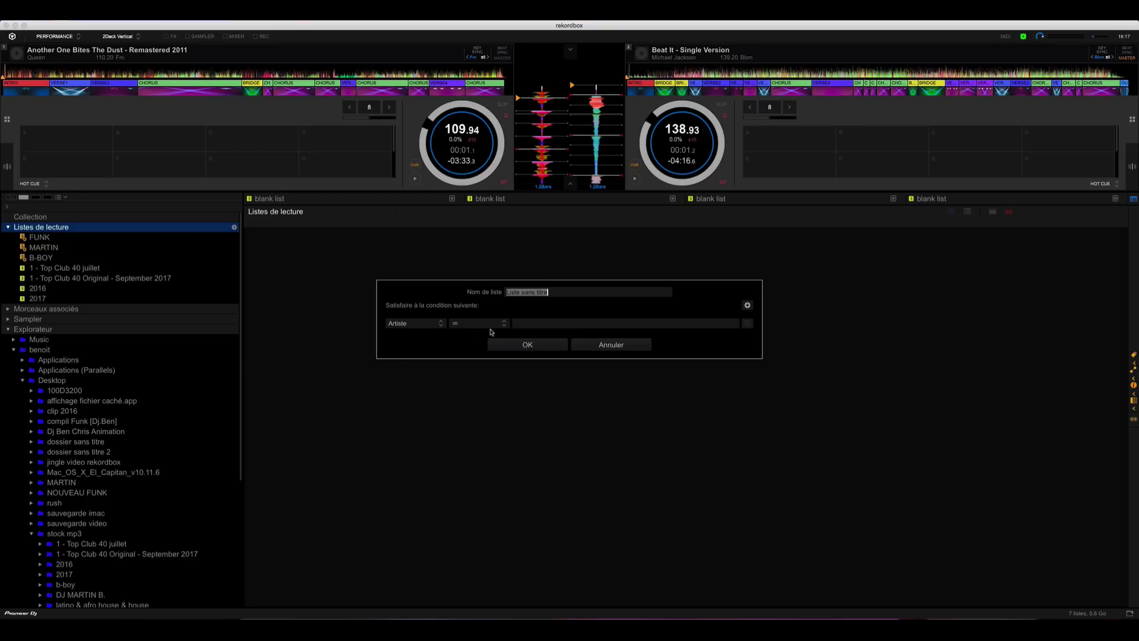
click(436, 326)
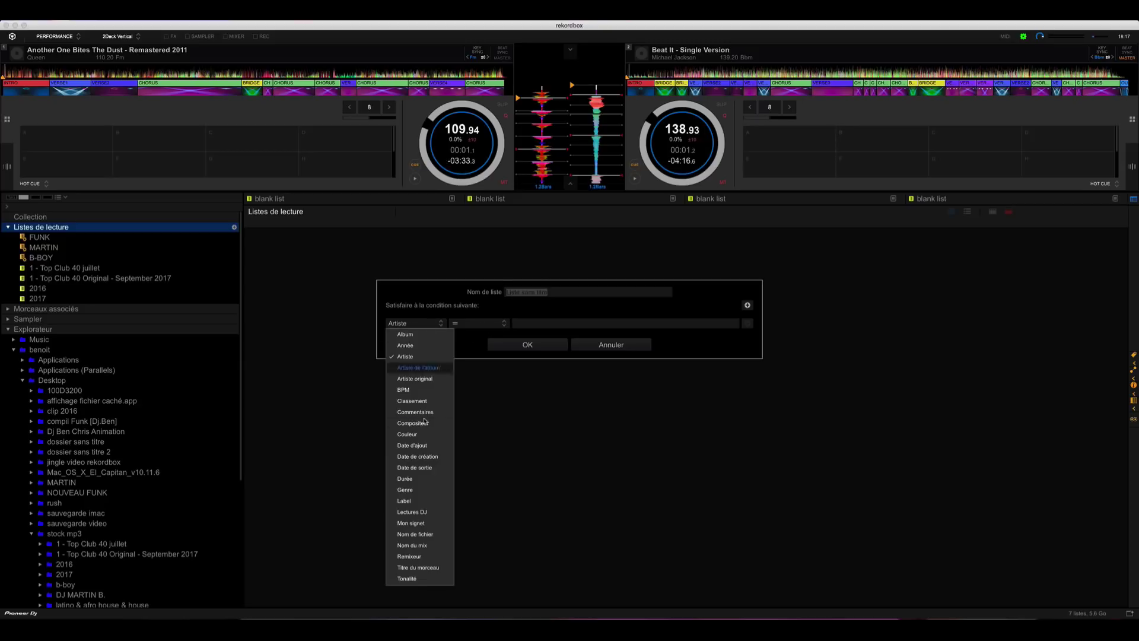
click(422, 489)
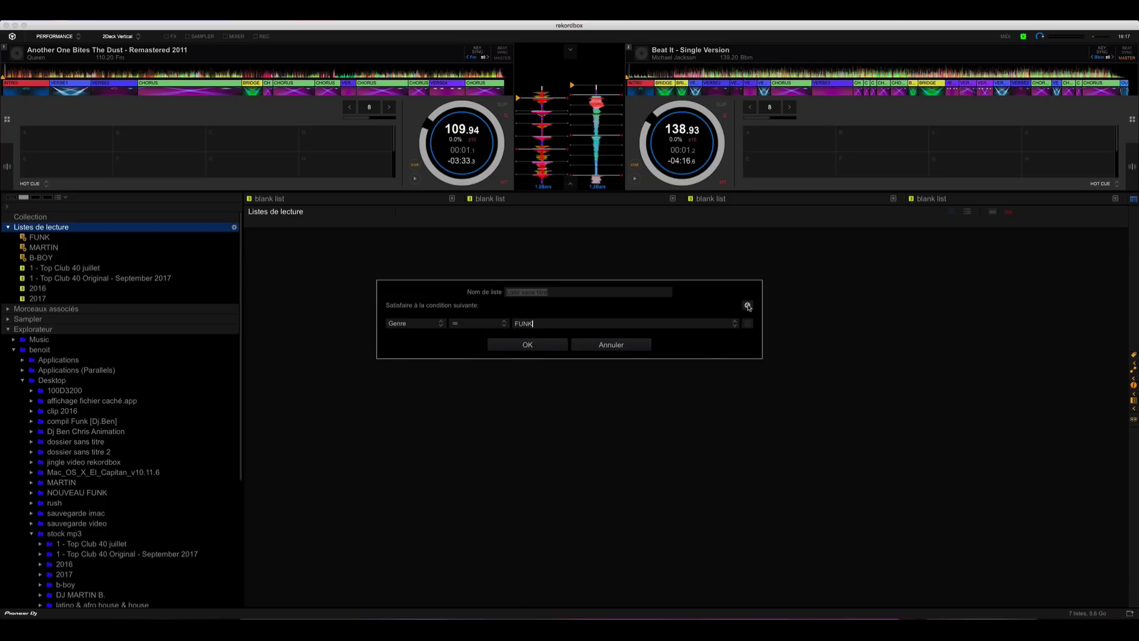
Step: Add a second condition Artiste = Queen, create the untitled intelligent playlist and select its first track
click(748, 306)
click(441, 313)
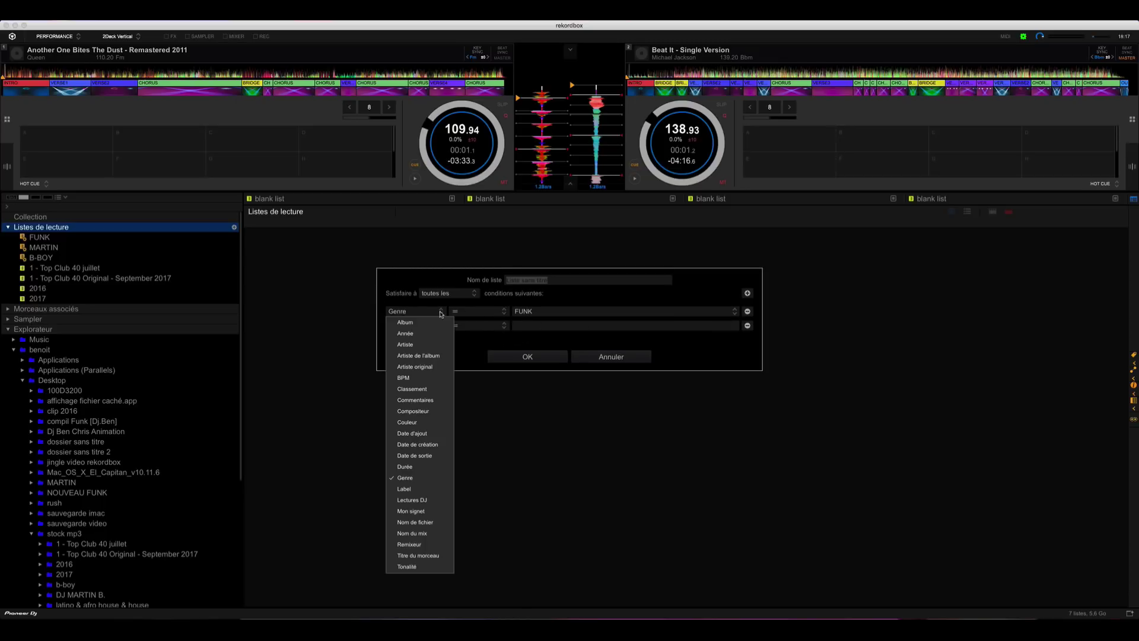
click(431, 344)
click(441, 326)
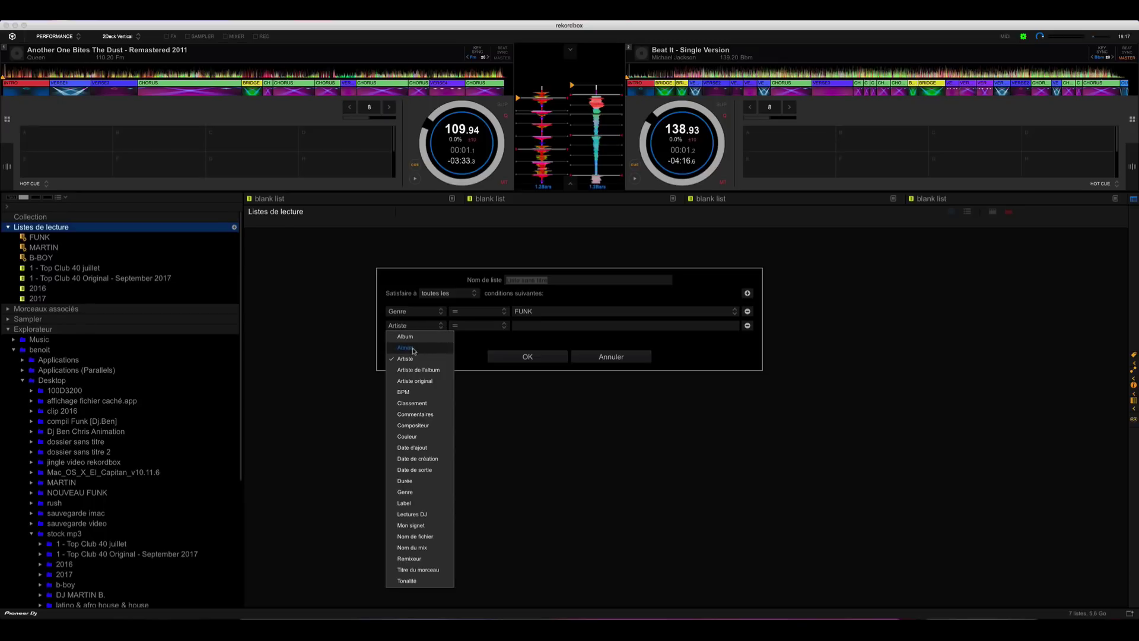
click(412, 358)
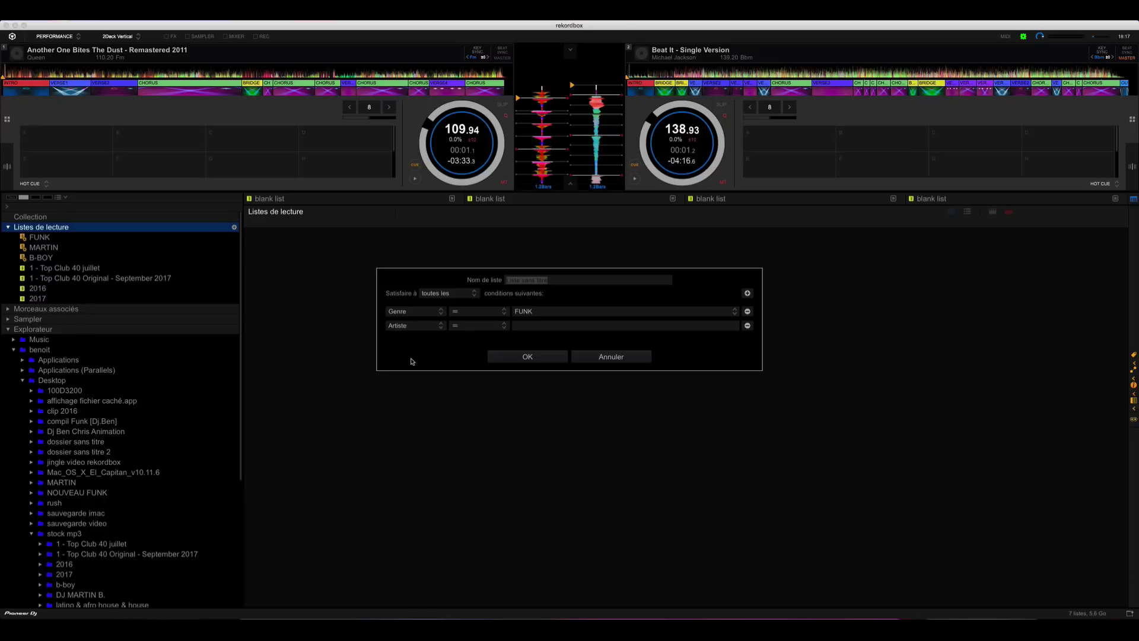
click(542, 327)
text(Queen)
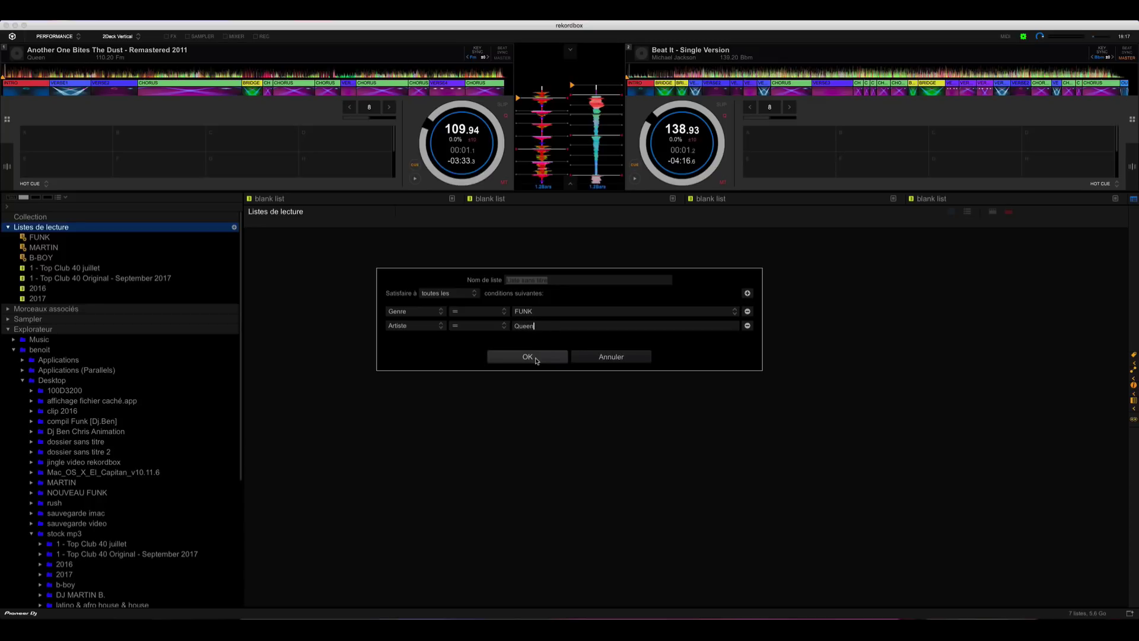
click(528, 356)
click(427, 235)
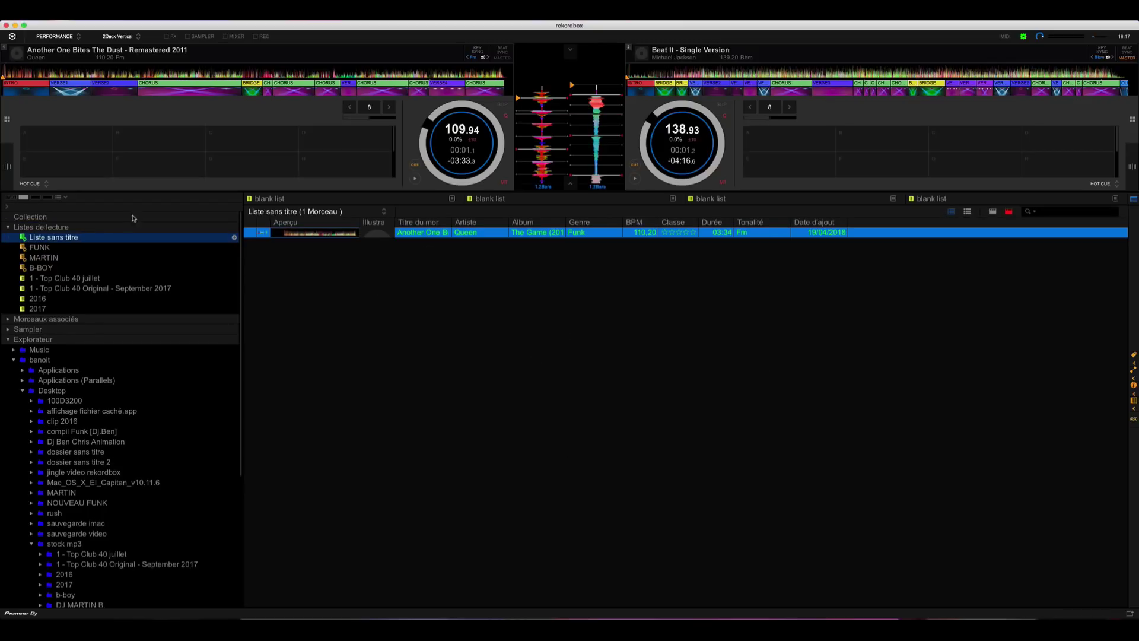
Step: Replace the Artiste condition of Liste sans titre with Année > 1980 and save the playlist
right_click(57, 241)
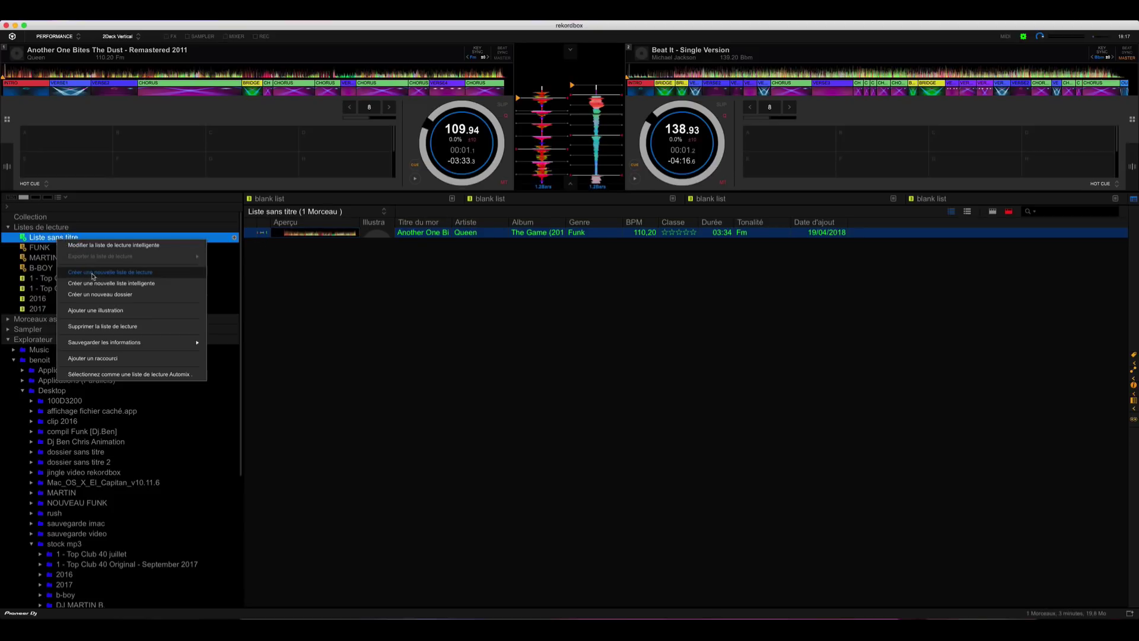
click(110, 246)
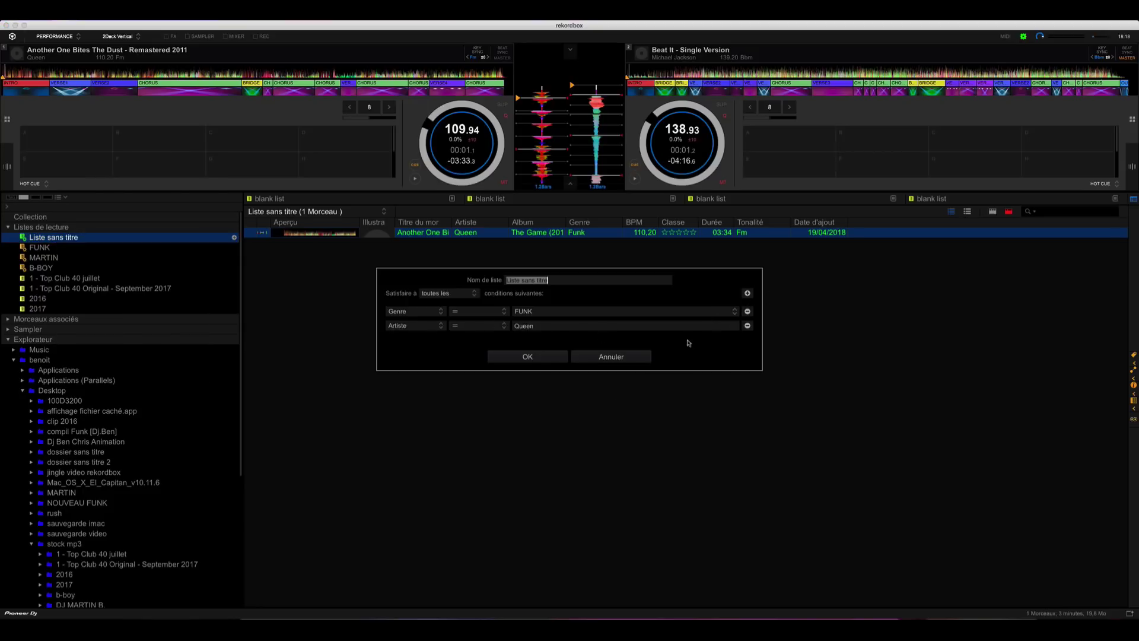
click(747, 326)
click(747, 293)
click(419, 325)
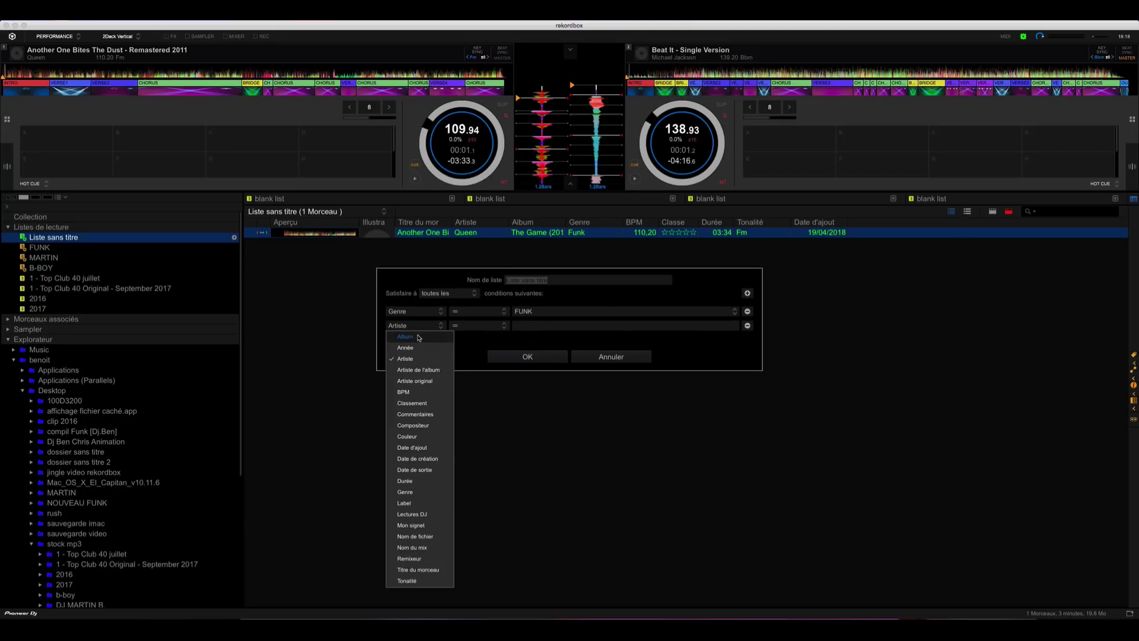
click(412, 348)
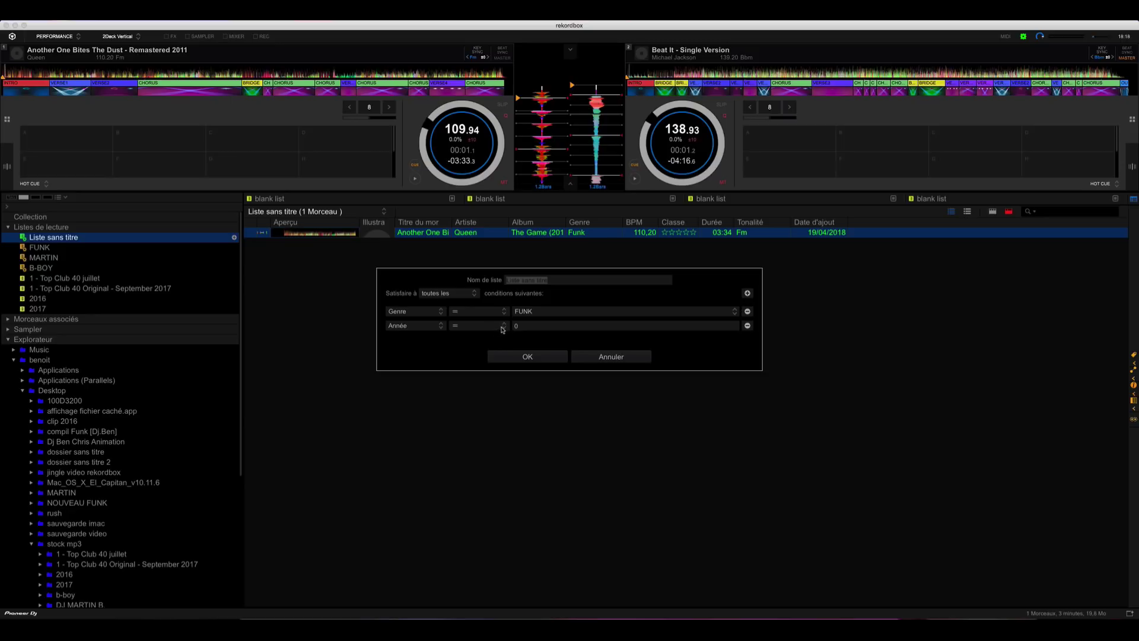
click(528, 324)
click(503, 327)
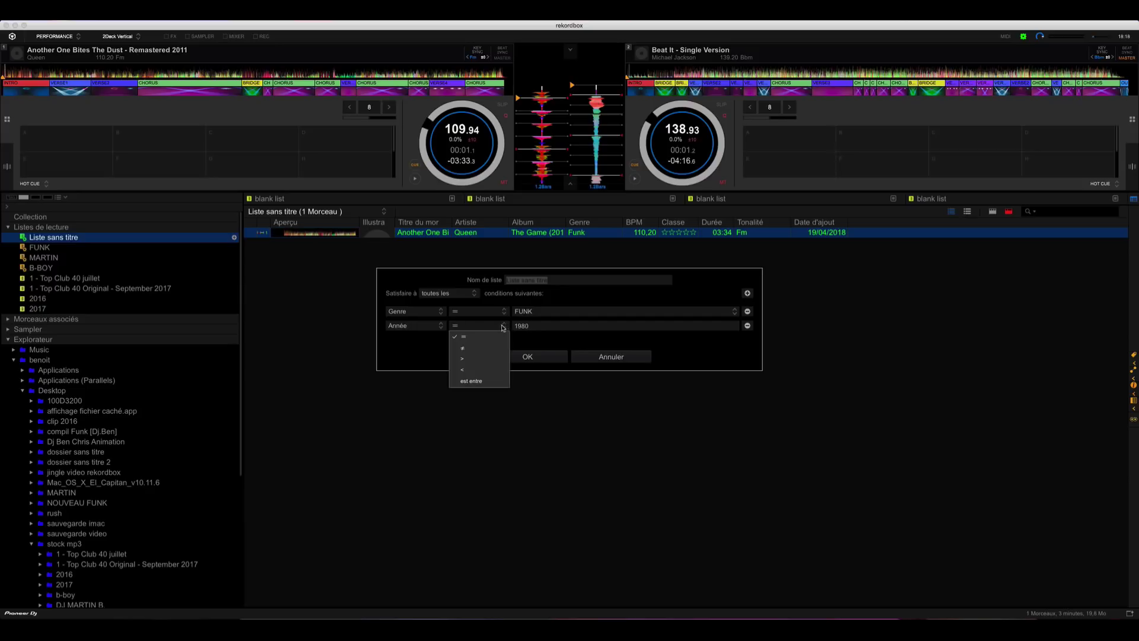
click(469, 361)
click(523, 361)
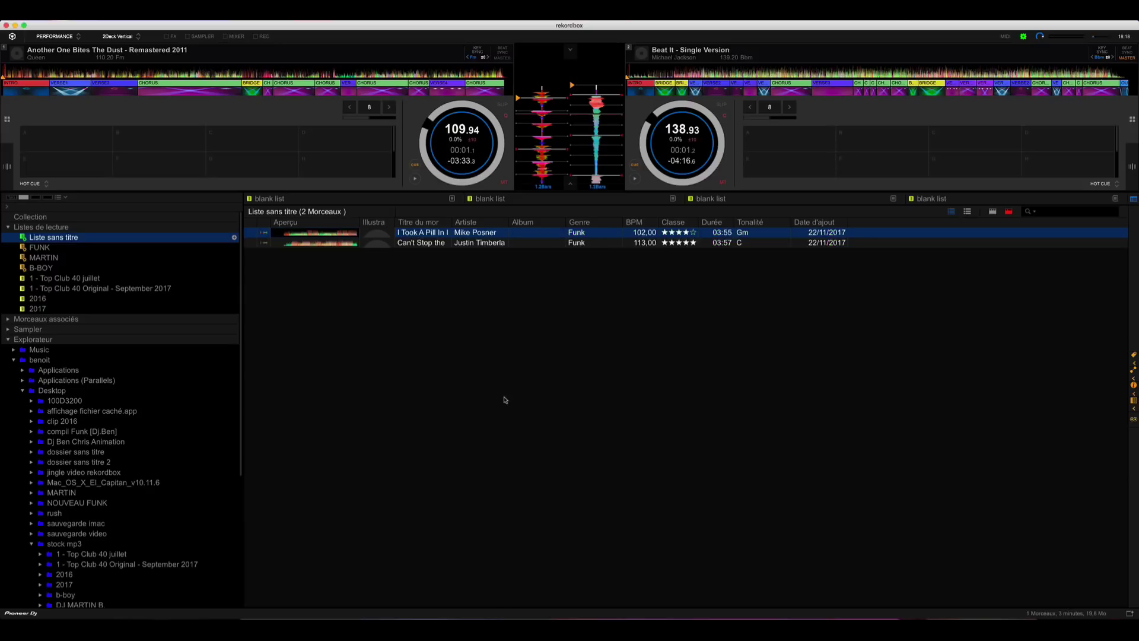
Step: Check the artist and genre of the two tracks listed in Liste sans titre
click(458, 243)
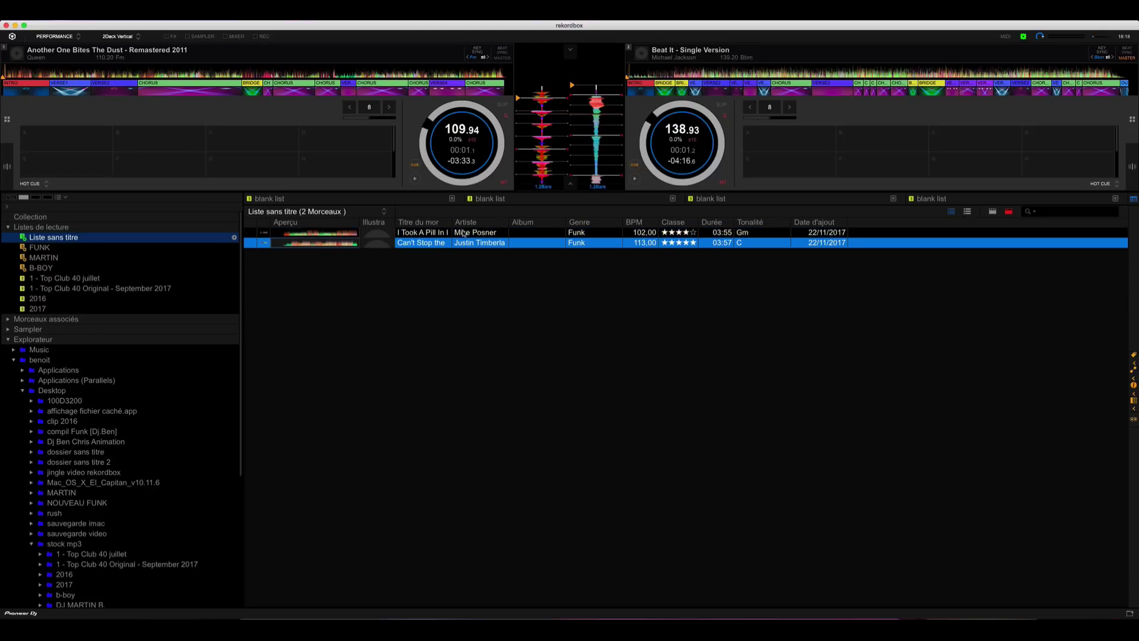
click(465, 234)
click(466, 244)
click(592, 234)
click(584, 242)
Step: Edit the Liste sans titre intelligent playlist and add three more conditions below the Année condition
right_click(79, 237)
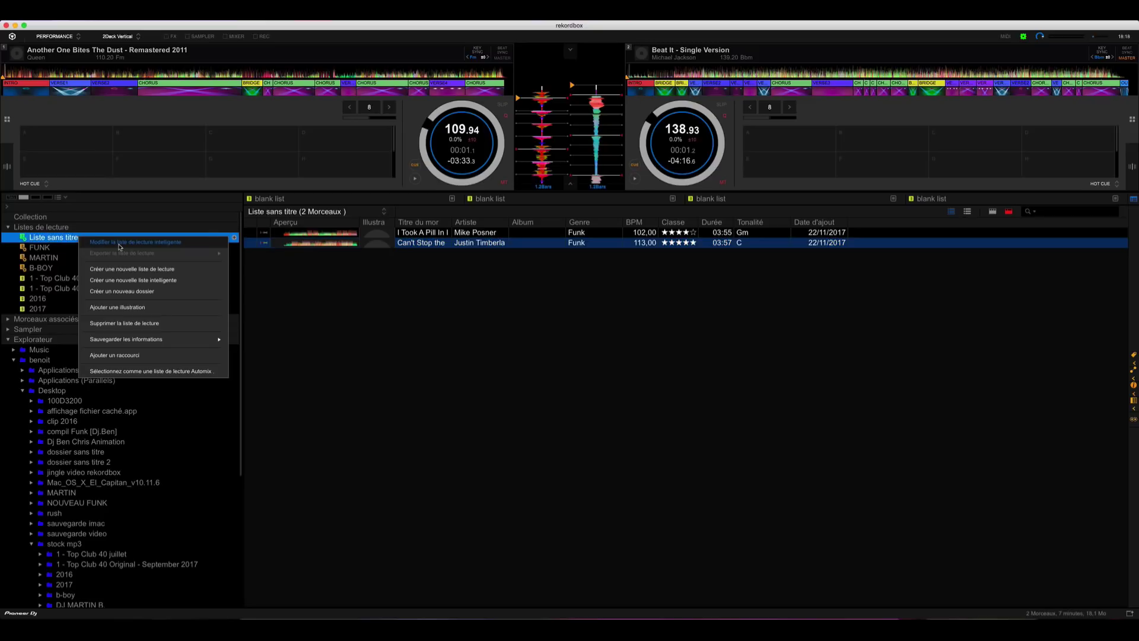
click(119, 243)
click(748, 293)
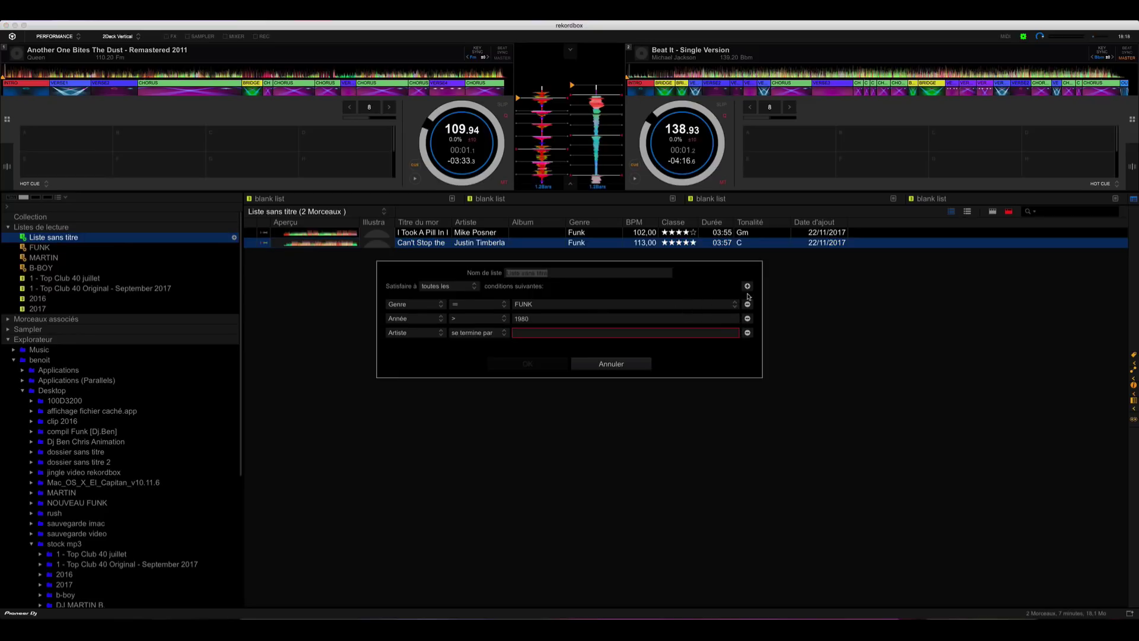
click(748, 286)
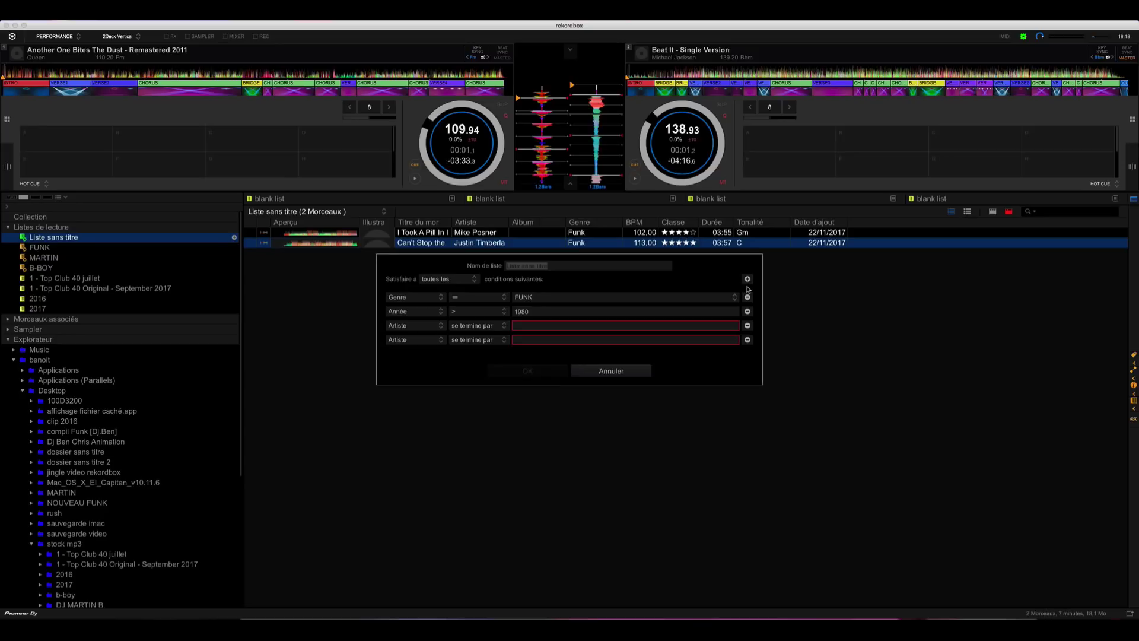
click(748, 279)
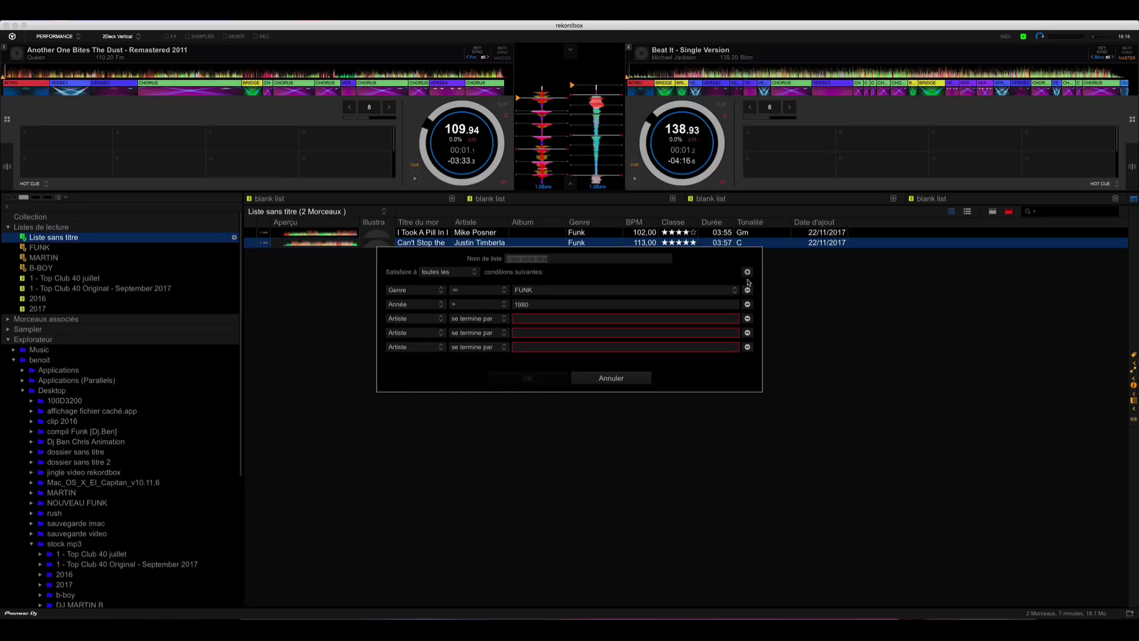
Step: Set the third condition, directly below Année, to BPM = 120
click(432, 321)
click(415, 343)
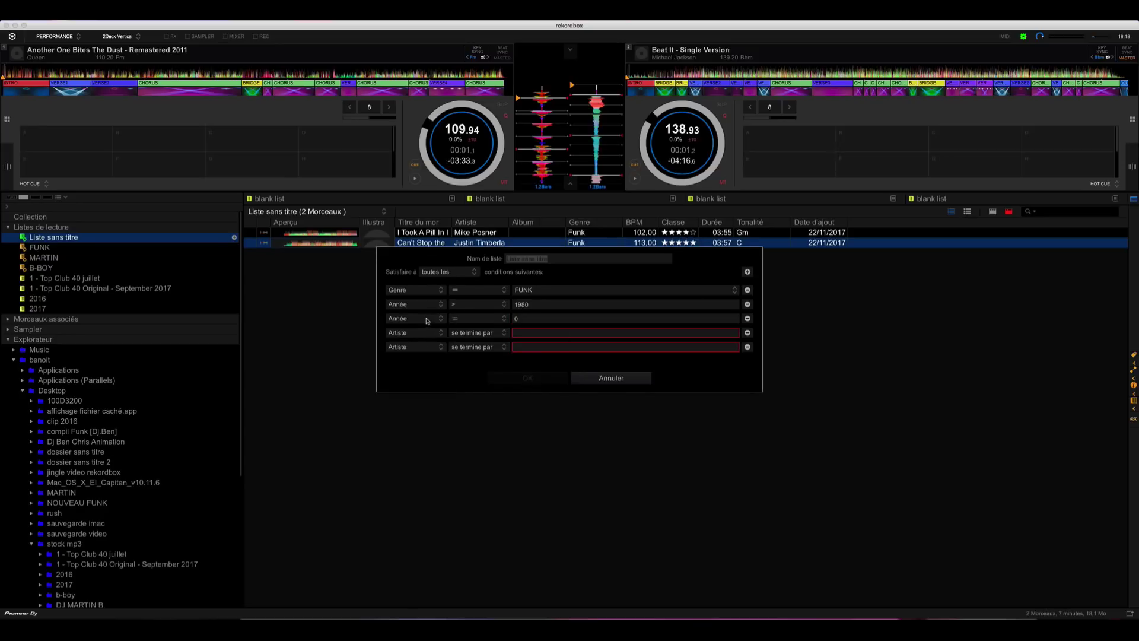
click(436, 323)
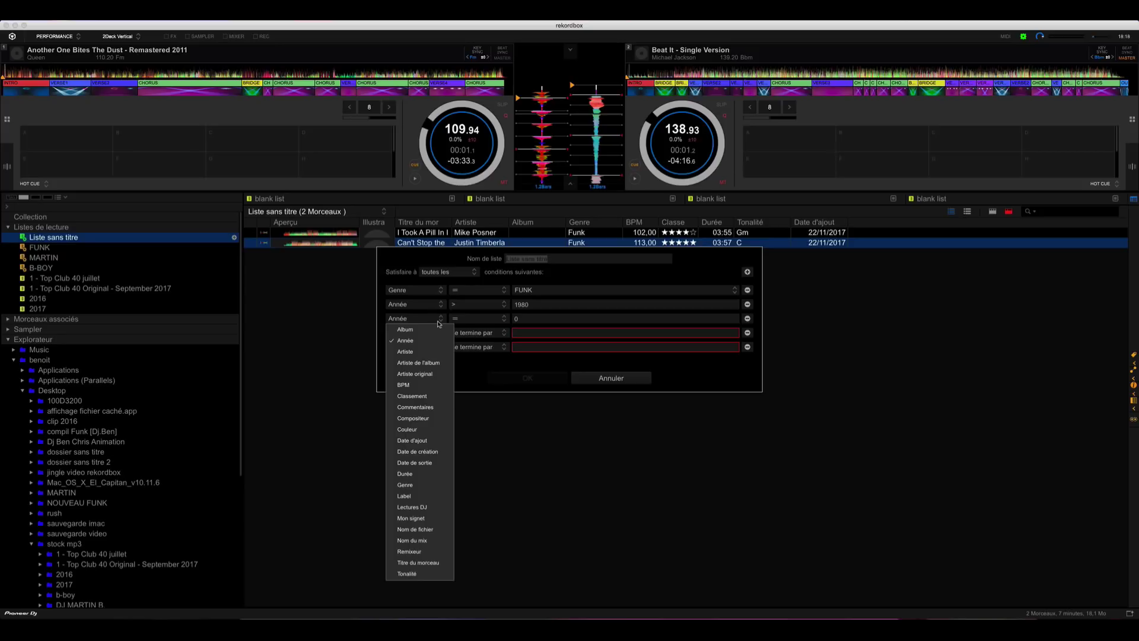
click(416, 368)
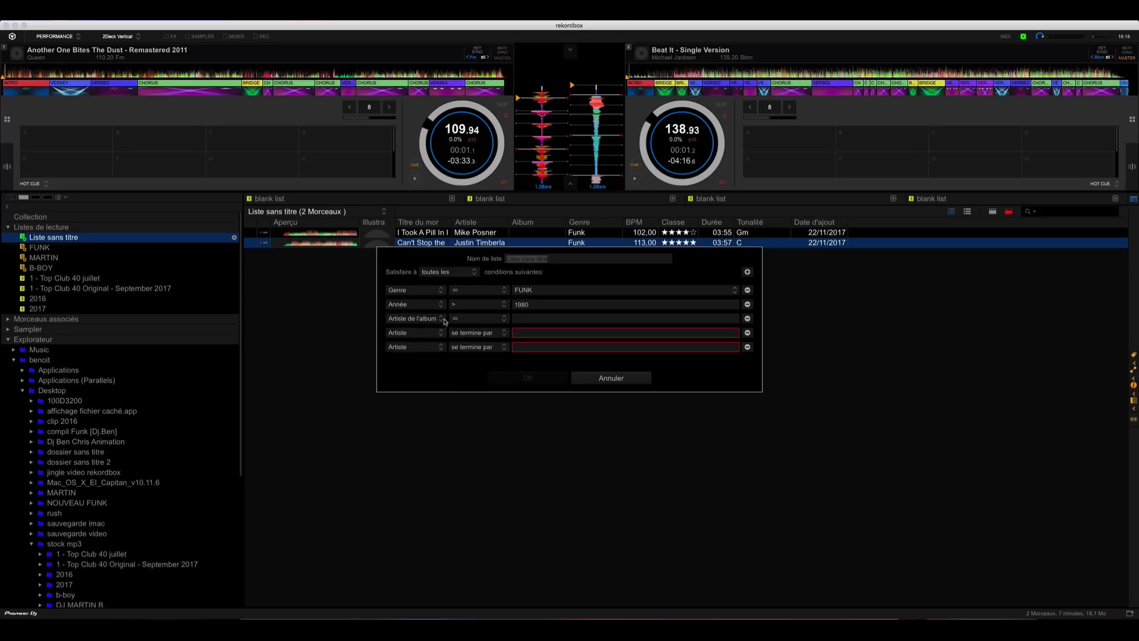
click(444, 321)
click(416, 385)
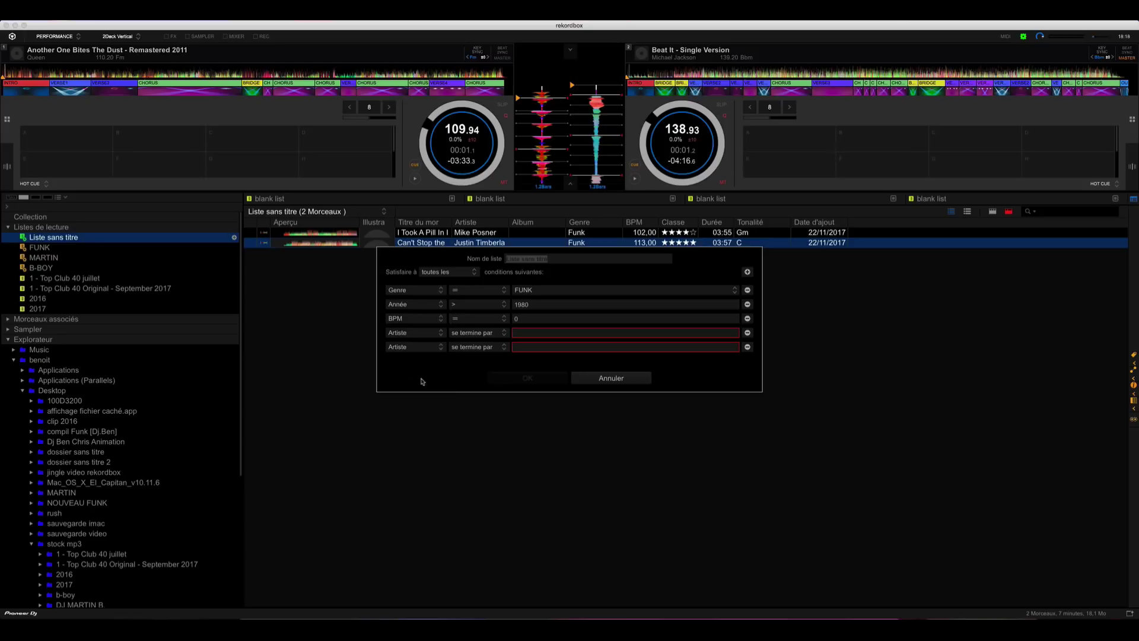
double_click(529, 320)
Step: Remove the two empty Artiste conditions and save the playlist
click(748, 334)
click(748, 342)
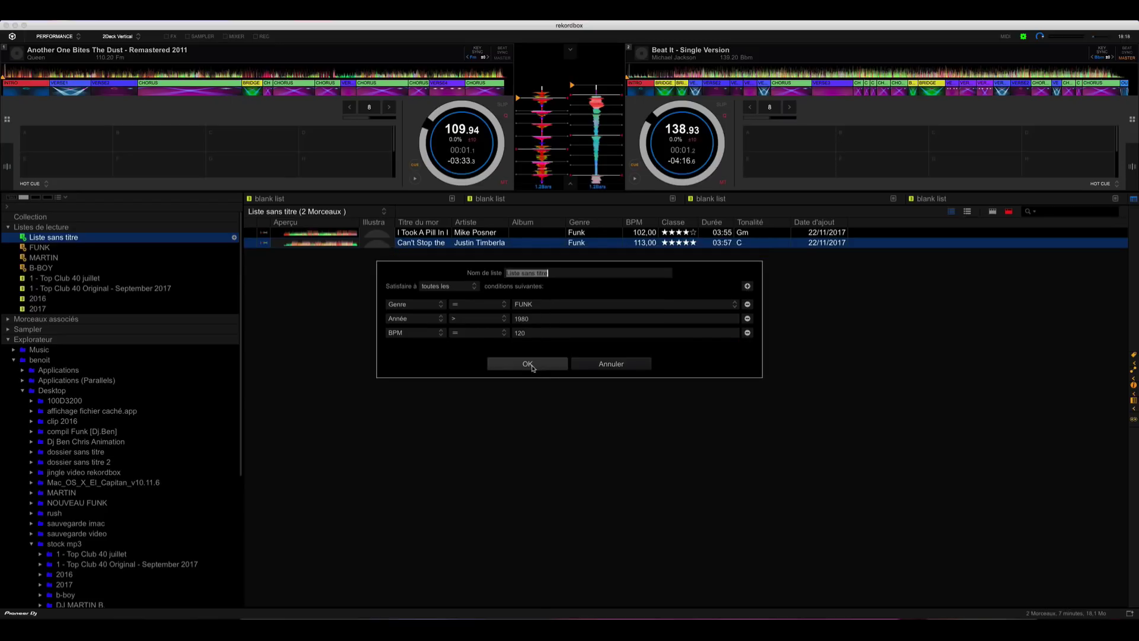
click(532, 366)
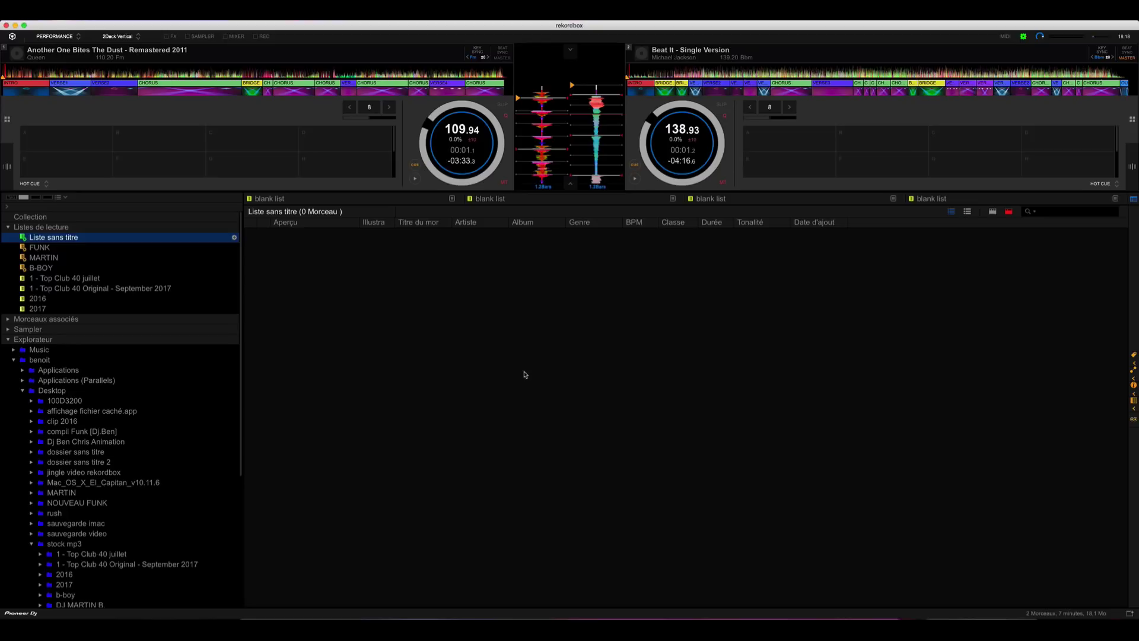
Step: Check the BPM values in the FUNK playlist and change the BPM condition of Liste sans titre to > 10
click(48, 246)
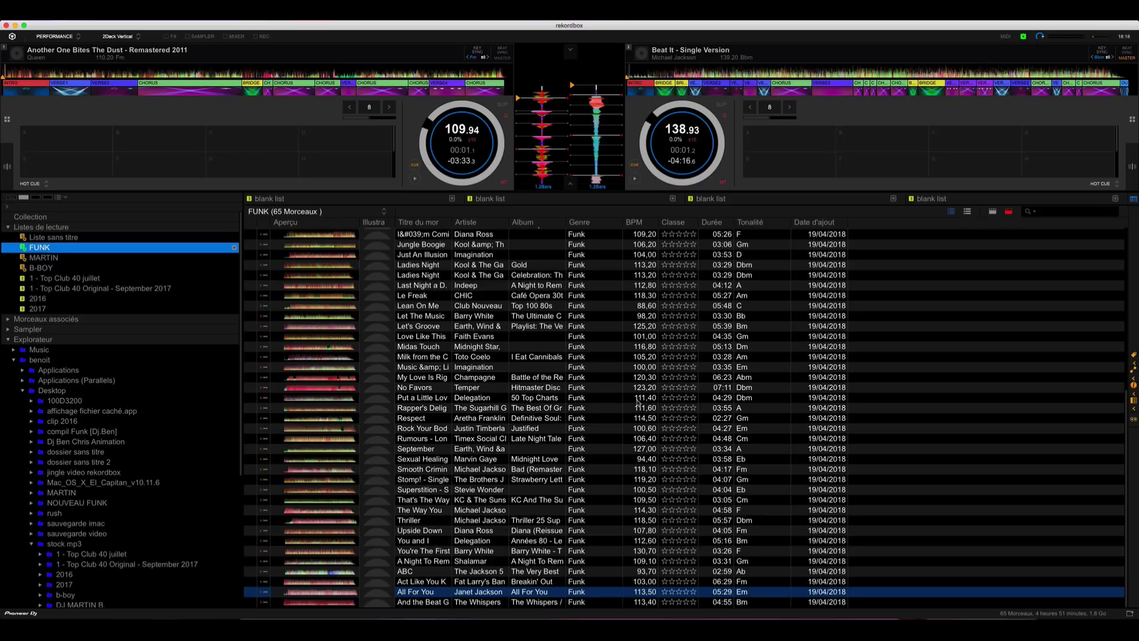
click(57, 237)
right_click(57, 237)
key(Escape)
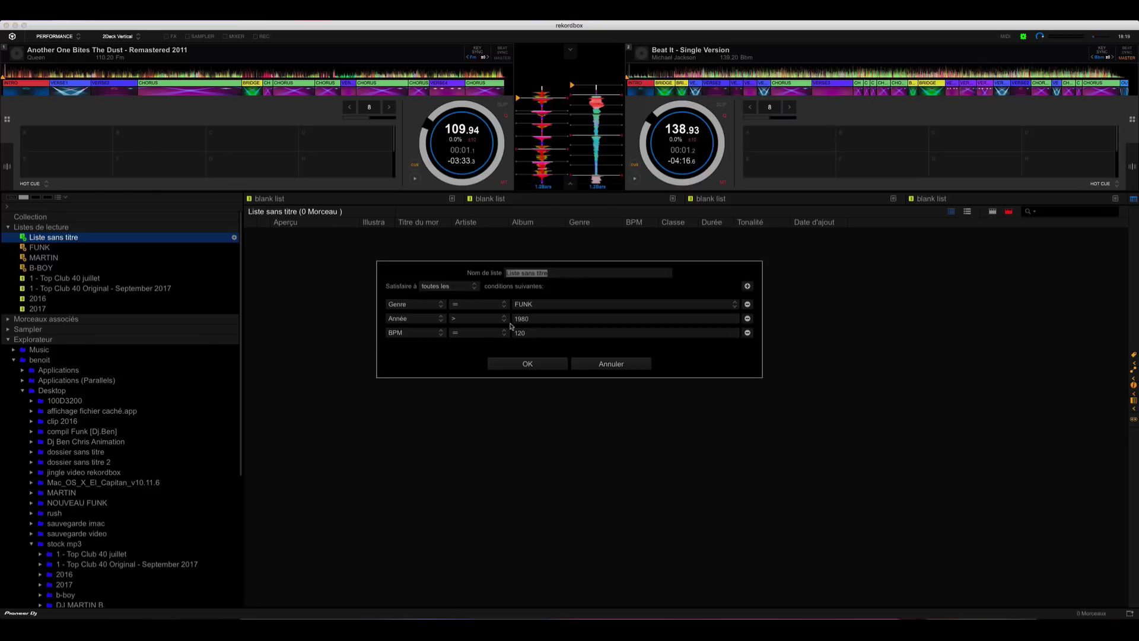
click(462, 334)
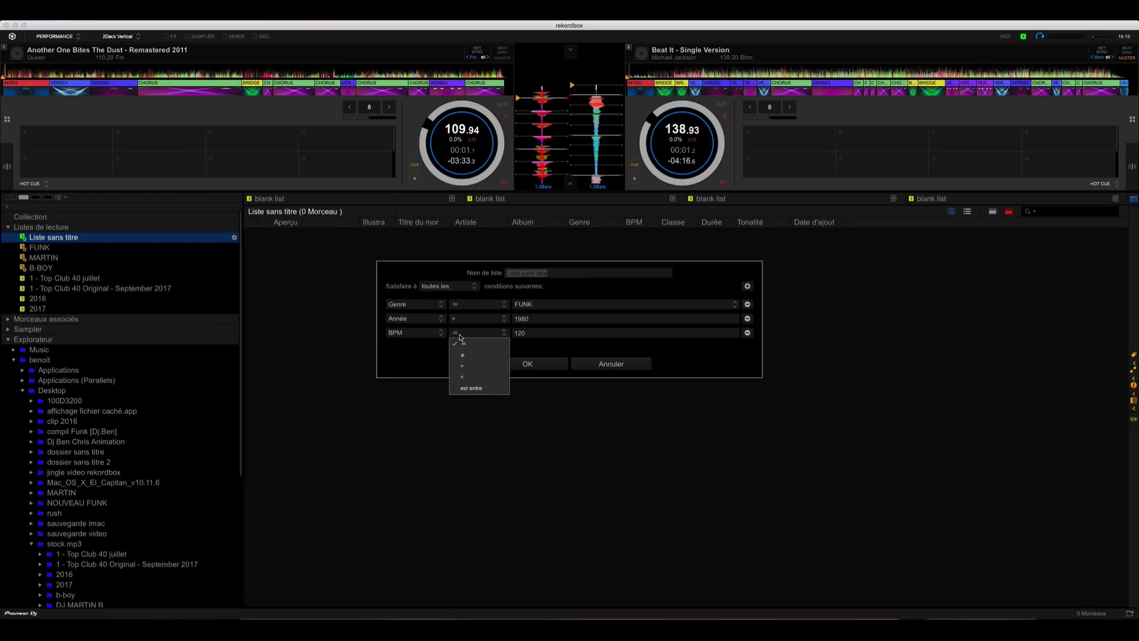
click(462, 365)
key(Tab)
text(10)
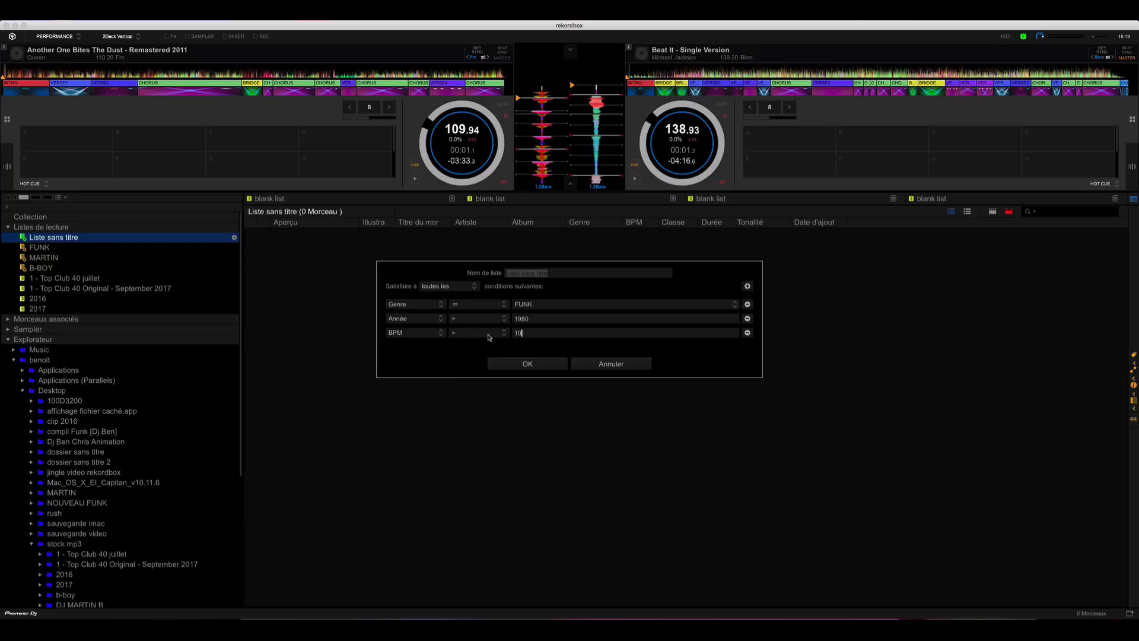
click(526, 364)
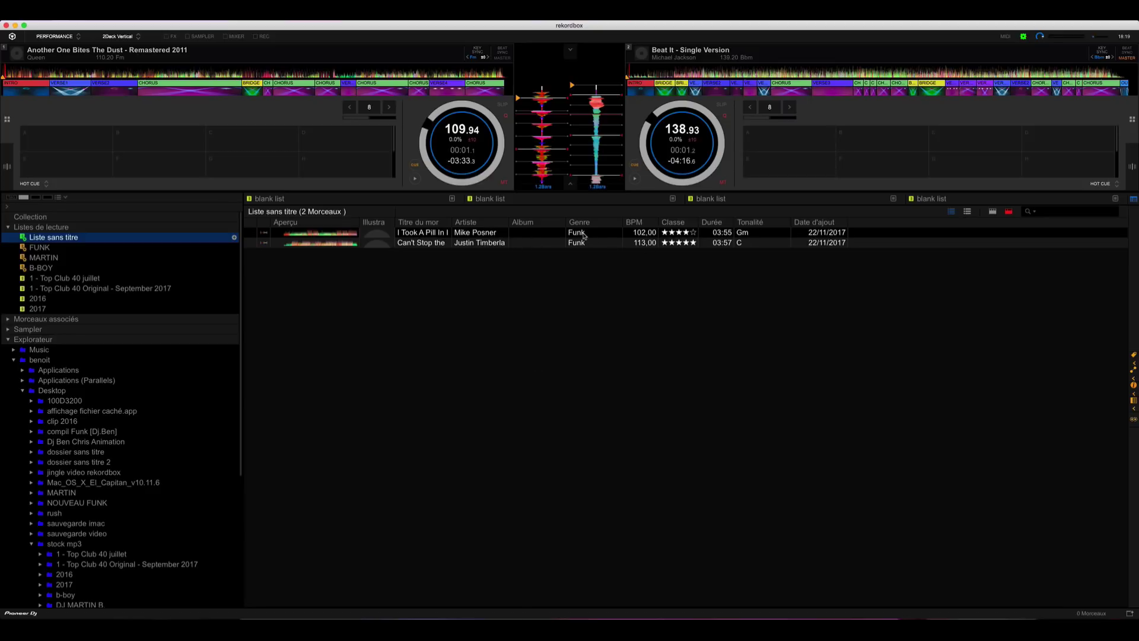
Step: Edit the Liste sans titre intelligent playlist, remove its Année condition and save it
click(67, 237)
right_click(67, 238)
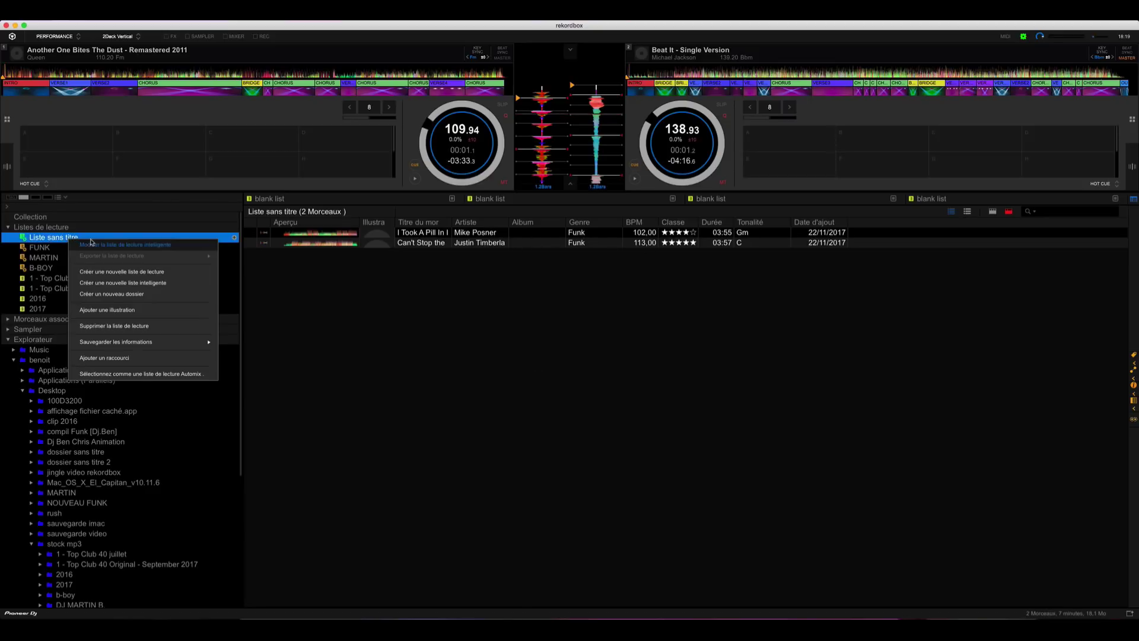
key(Escape)
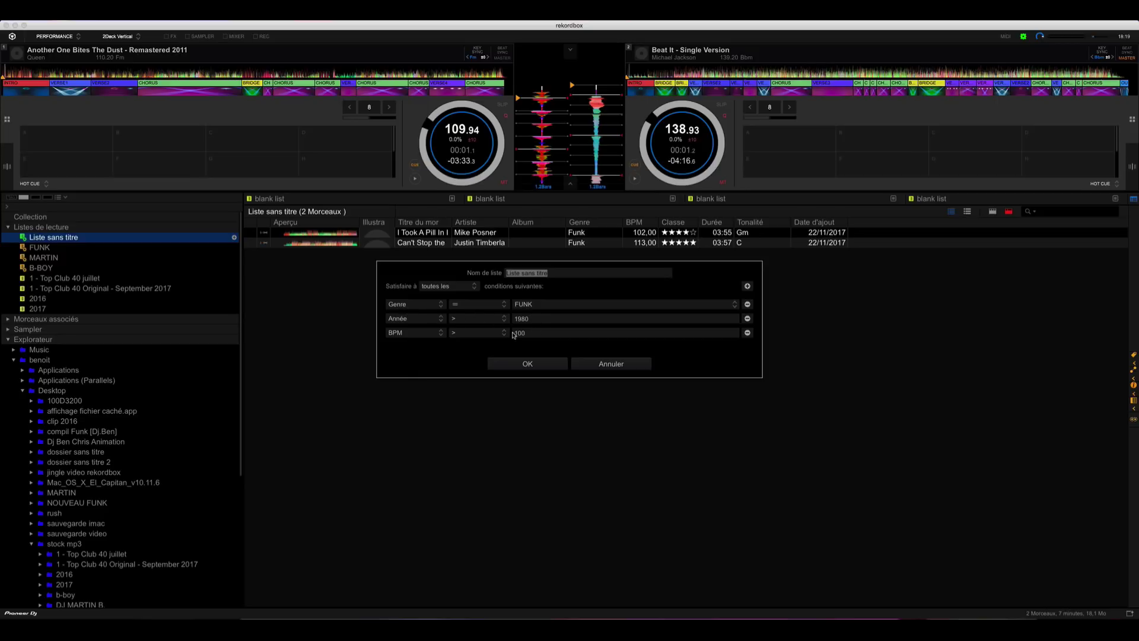
click(747, 319)
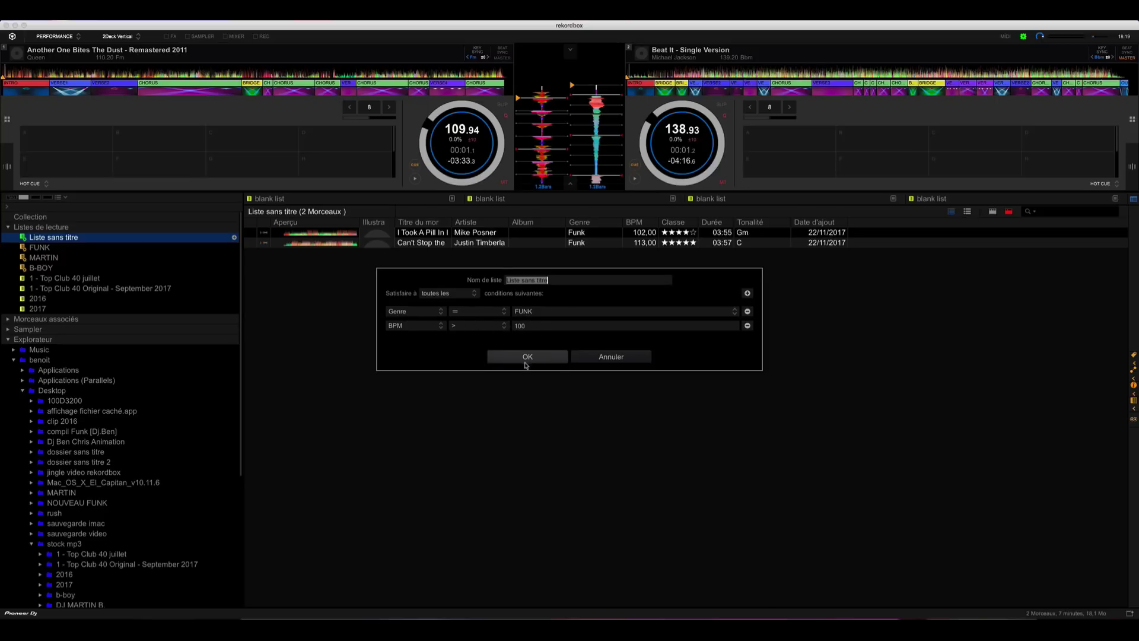
scroll(570, 445, down, 5)
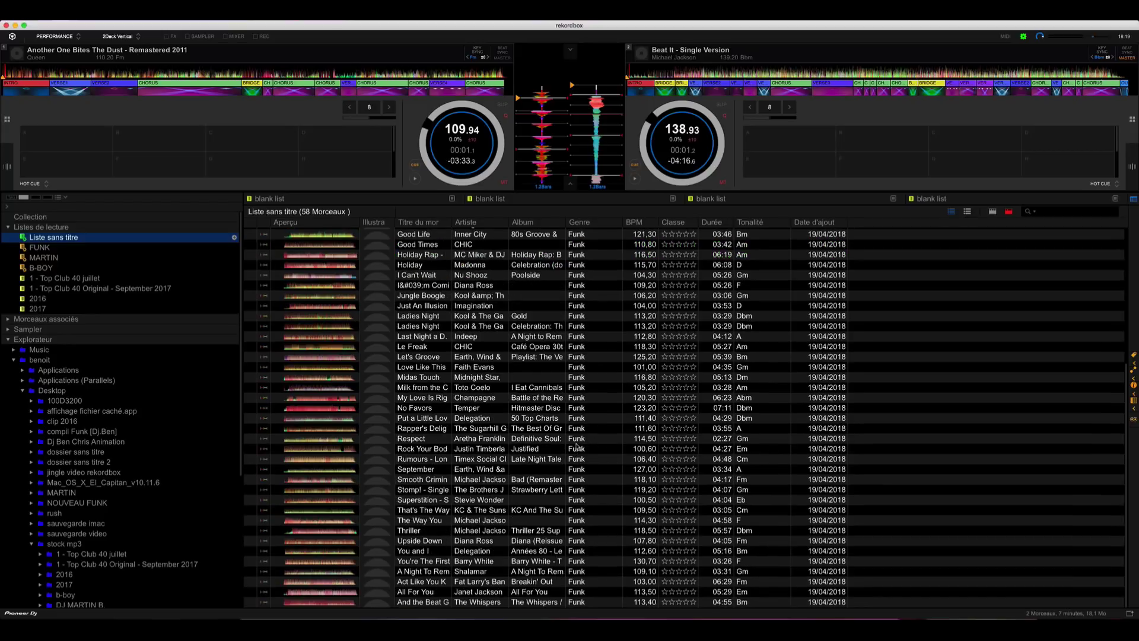
scroll(571, 451, up, 5)
scroll(572, 451, up, 1)
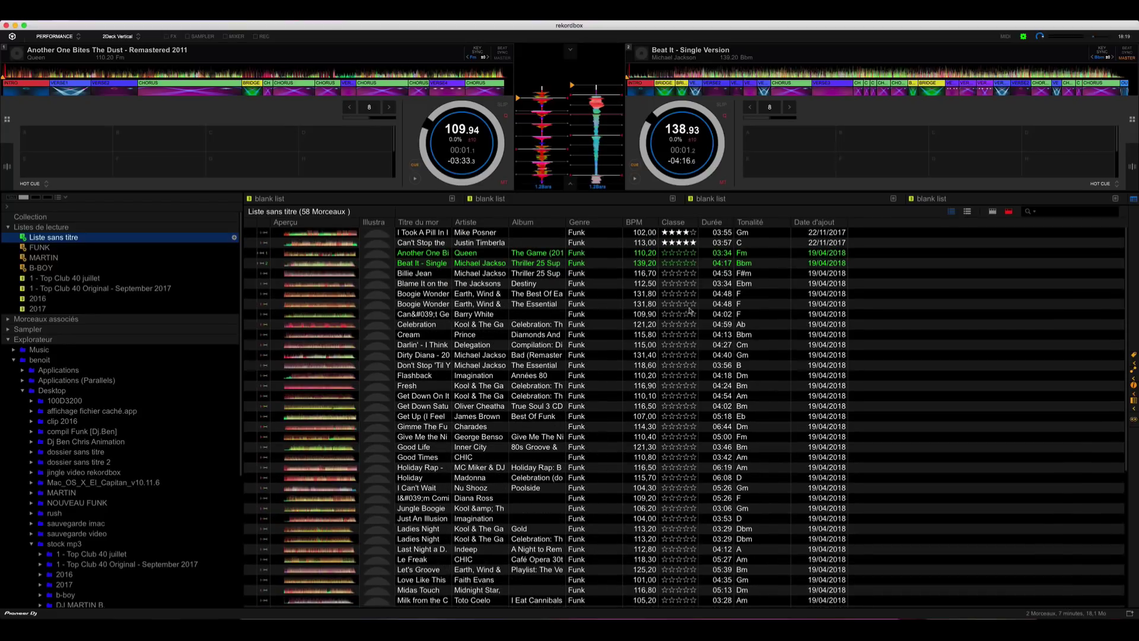
Step: Sort the tracks in Liste sans titre by ascending BPM and check their BPM values
click(645, 317)
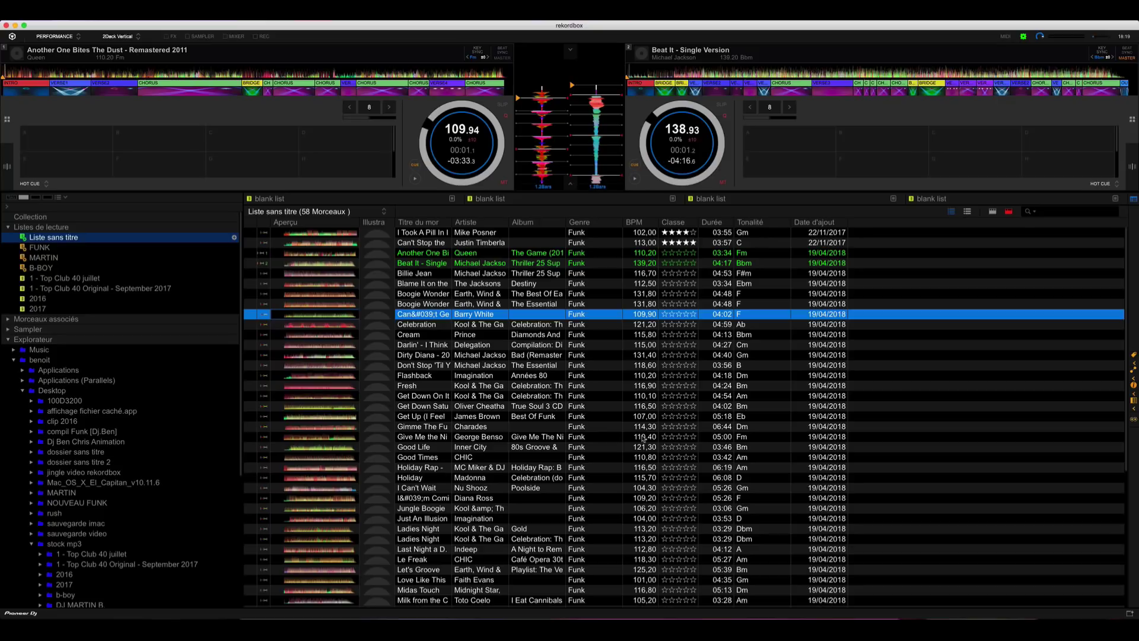
click(646, 419)
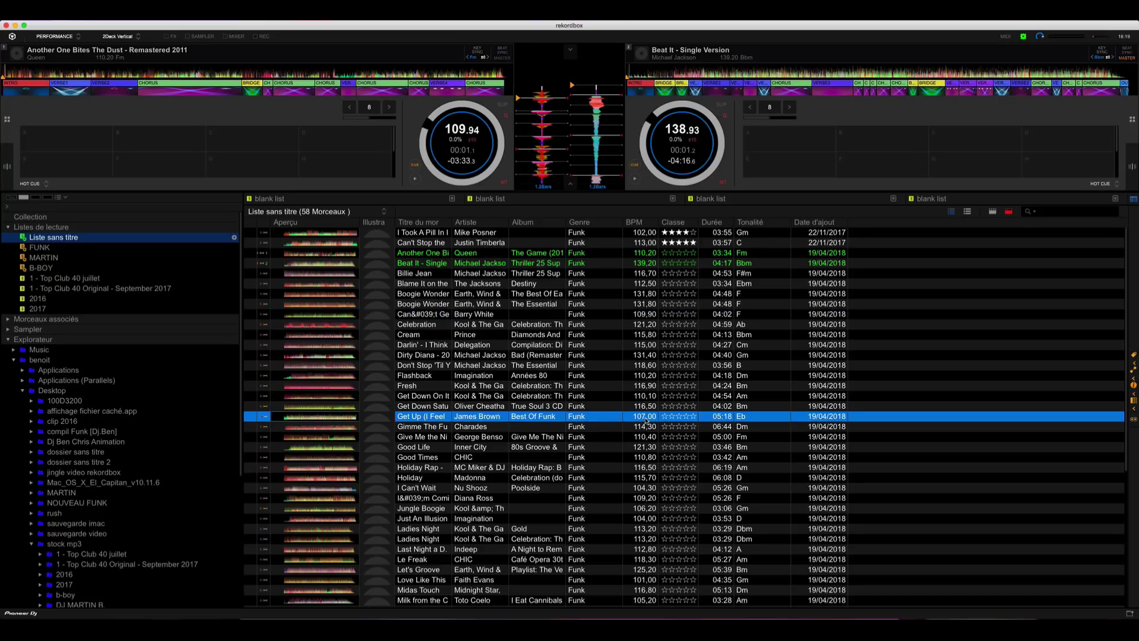
click(634, 223)
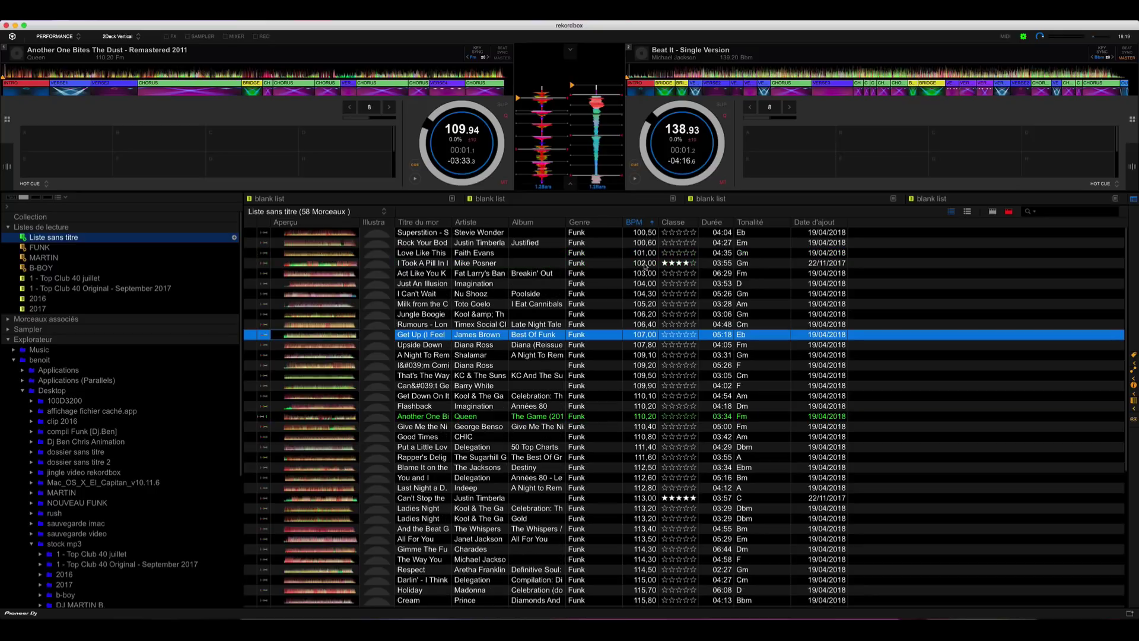
scroll(645, 273, down, 5)
scroll(646, 282, up, 5)
click(645, 417)
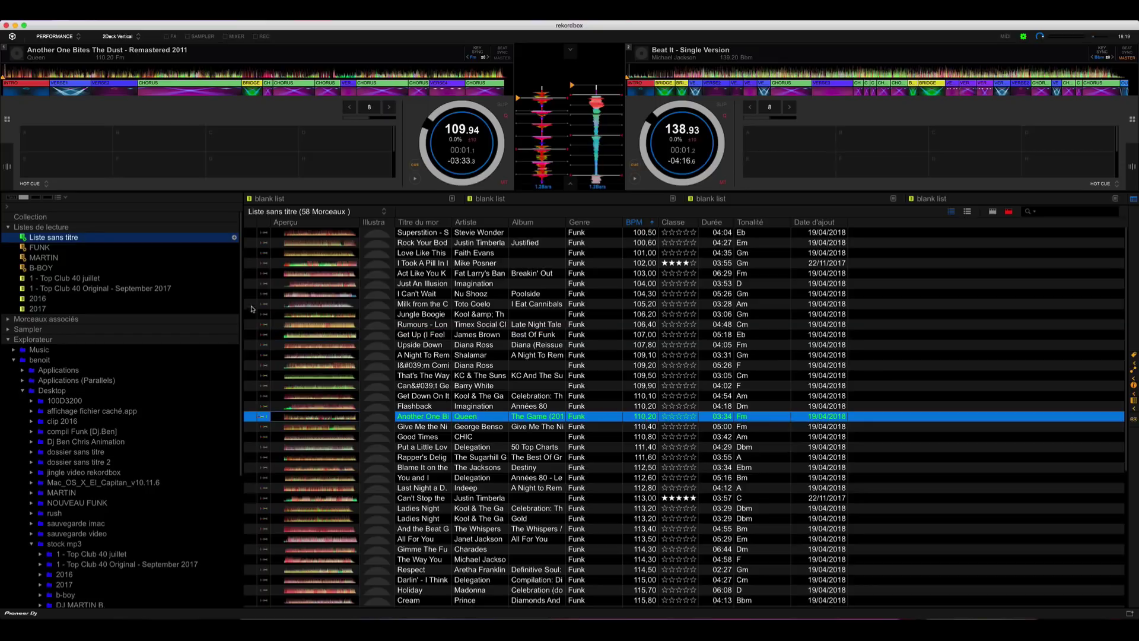
Step: Change the BPM condition of Liste sans titre to > 110 and save the playlist
right_click(93, 238)
click(119, 248)
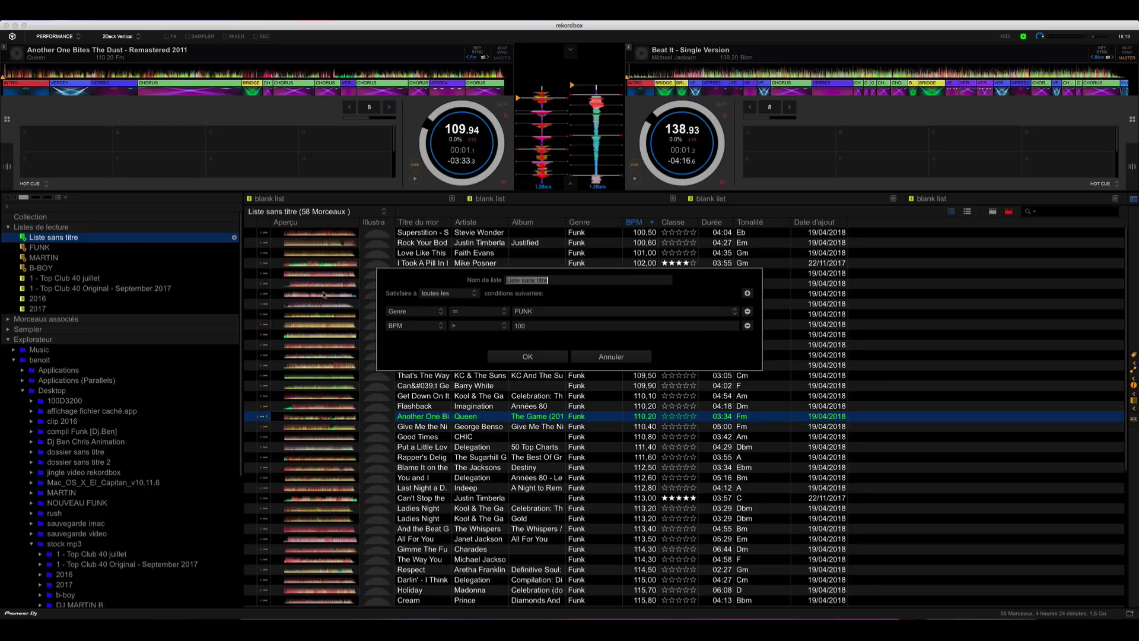
double_click(520, 326)
text(1)
click(524, 356)
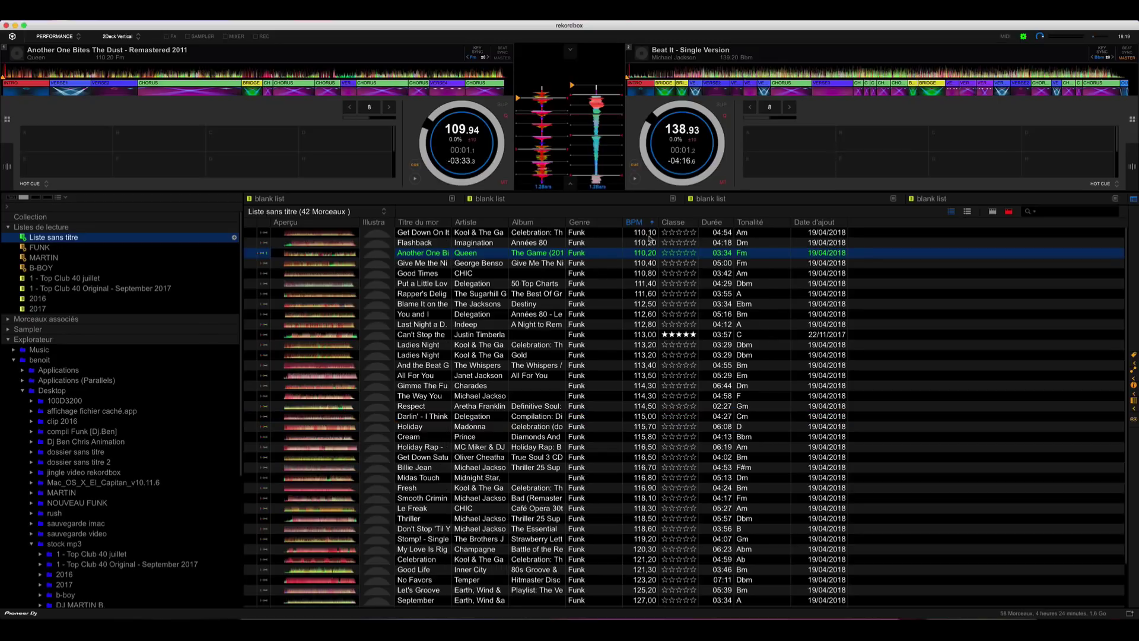
scroll(614, 469, down, 3)
scroll(598, 447, up, 3)
Step: Review the tracks in the Collection and in the FUNK, MARTIN and B-BOY intelligent playlists
click(50, 254)
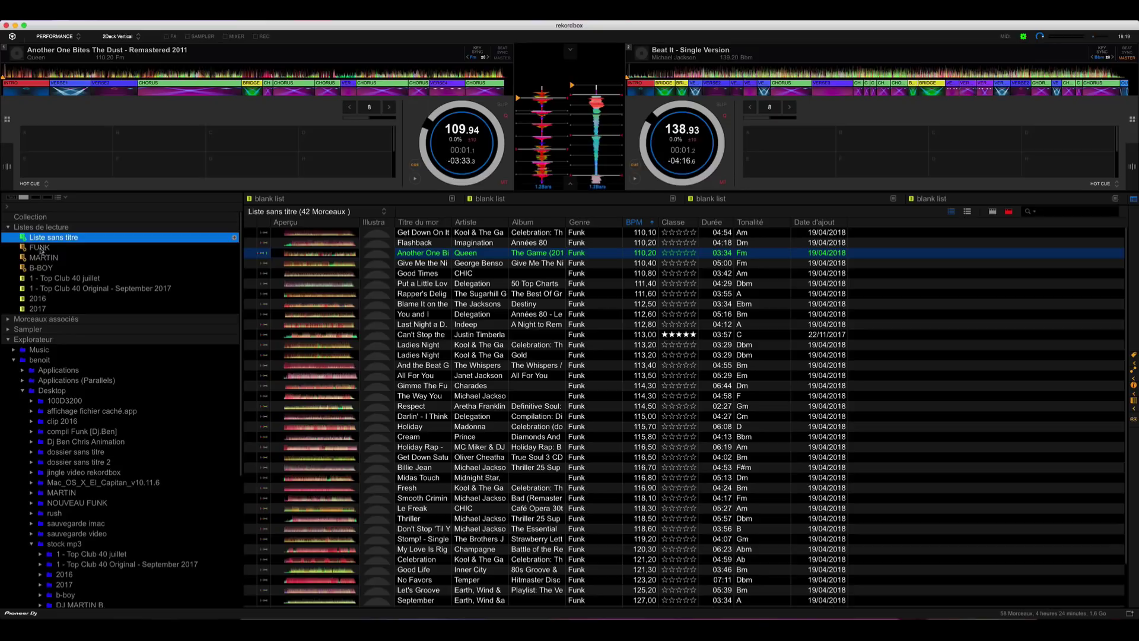
key(Down)
key(Down)
key(Down)
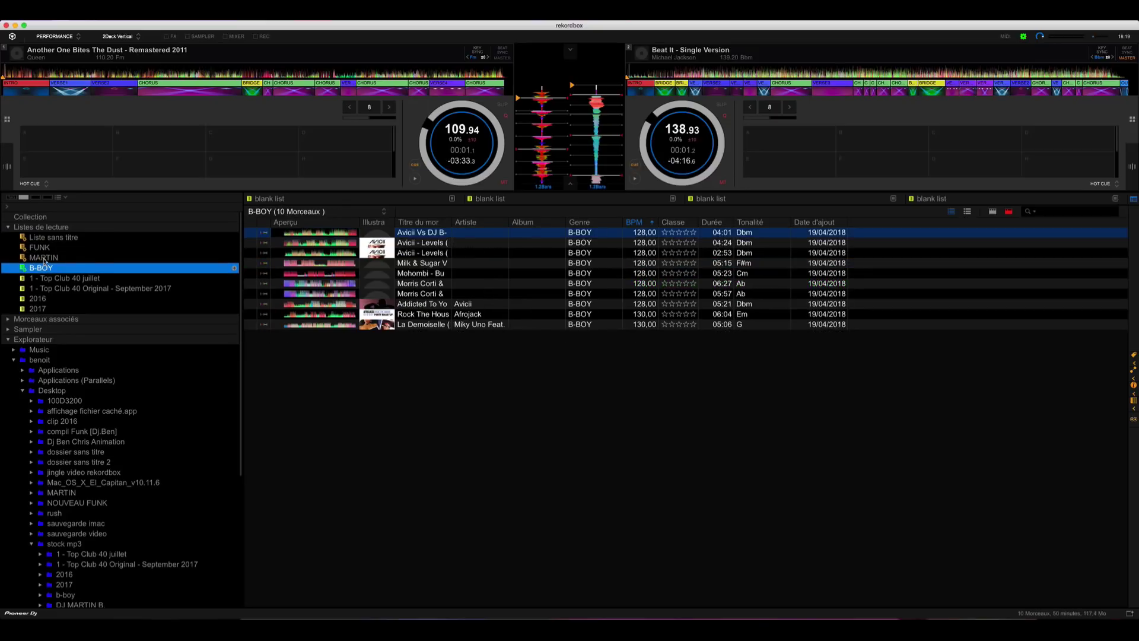
key(Up)
key(Up)
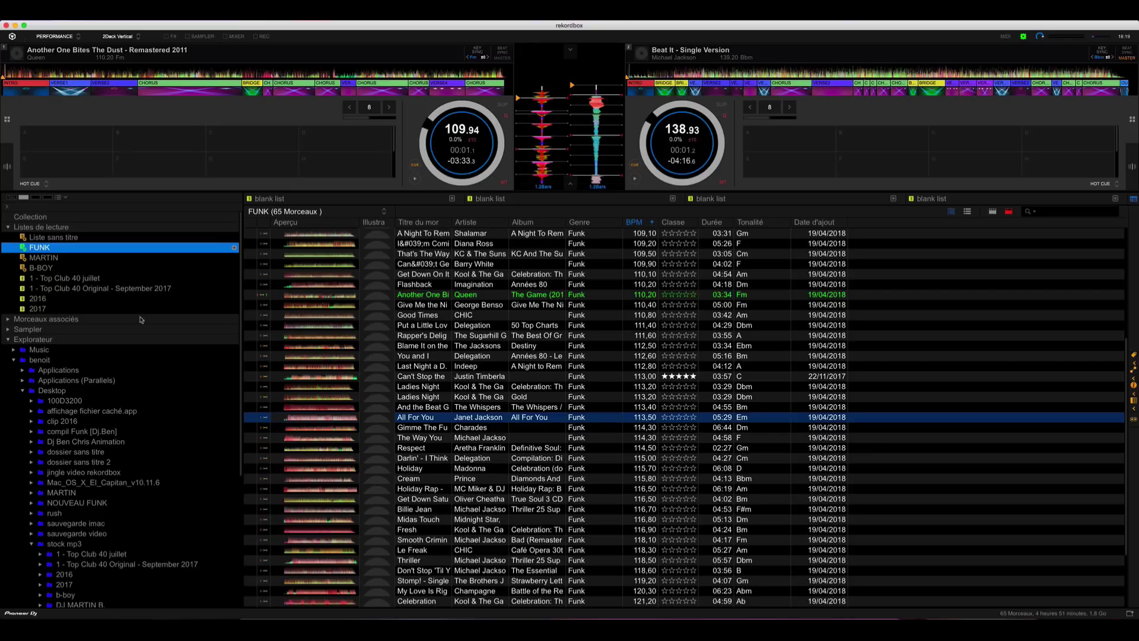
click(37, 217)
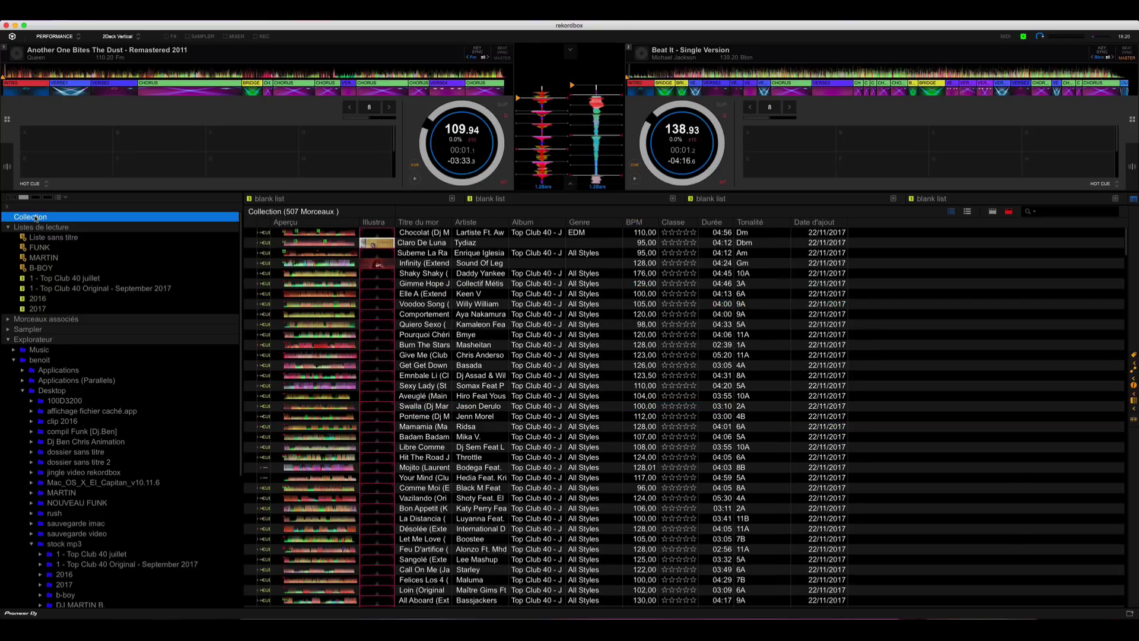
click(42, 258)
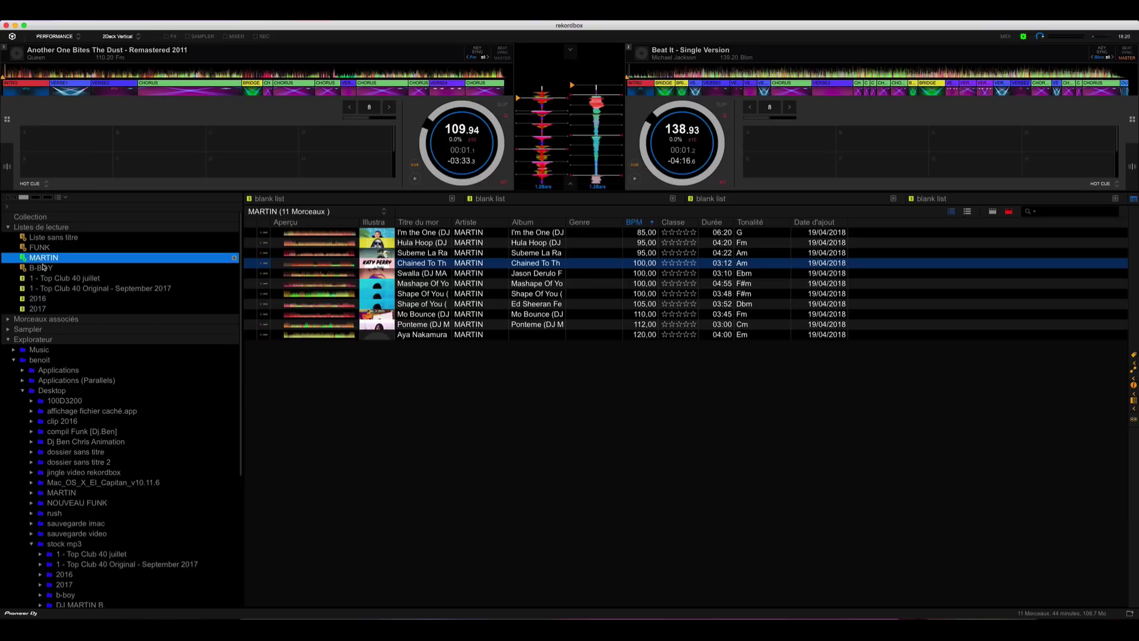
click(42, 269)
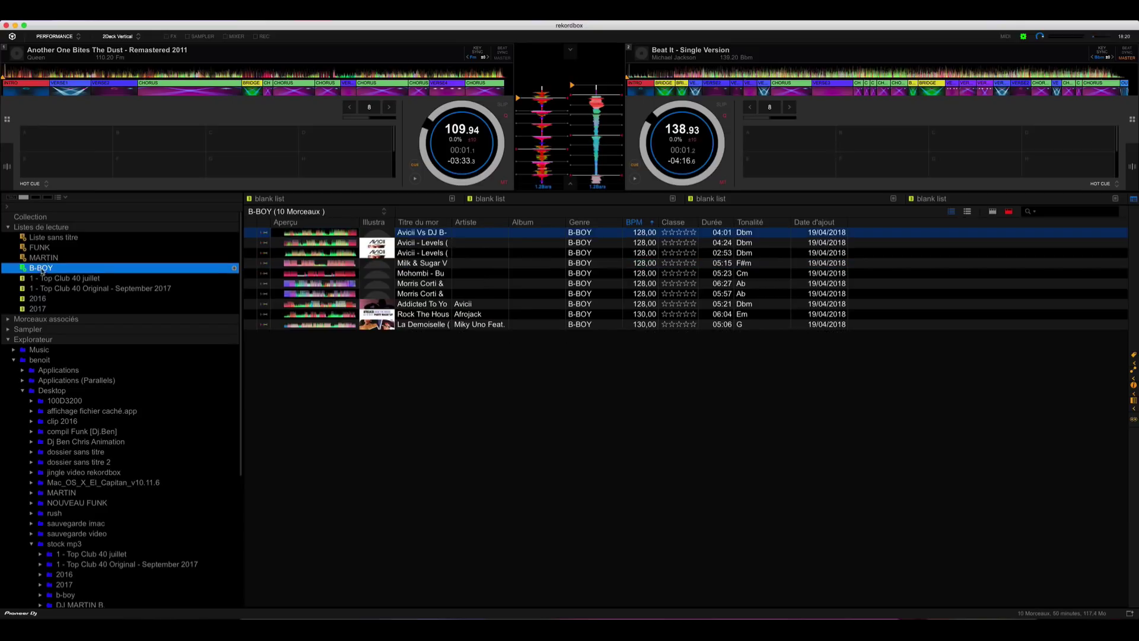
key(Up)
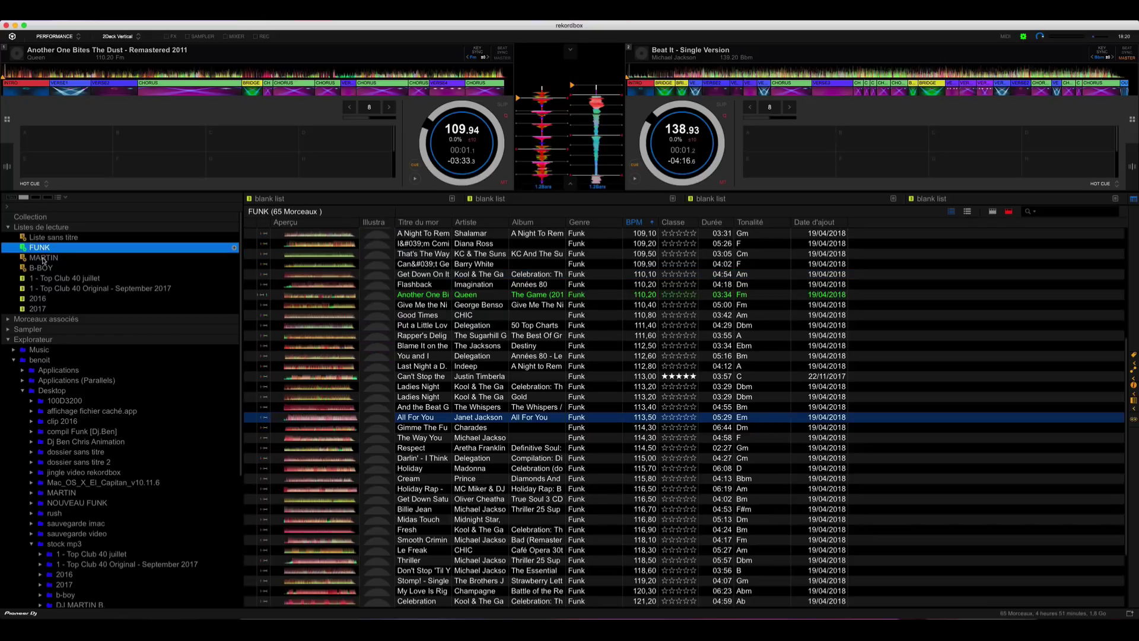
click(43, 249)
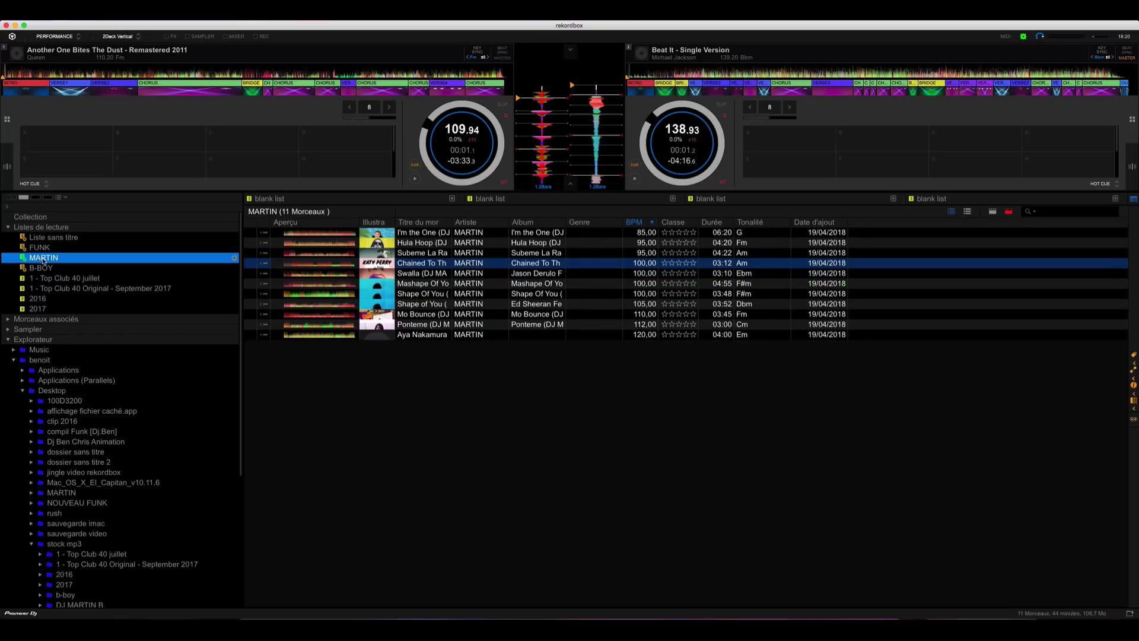
click(42, 259)
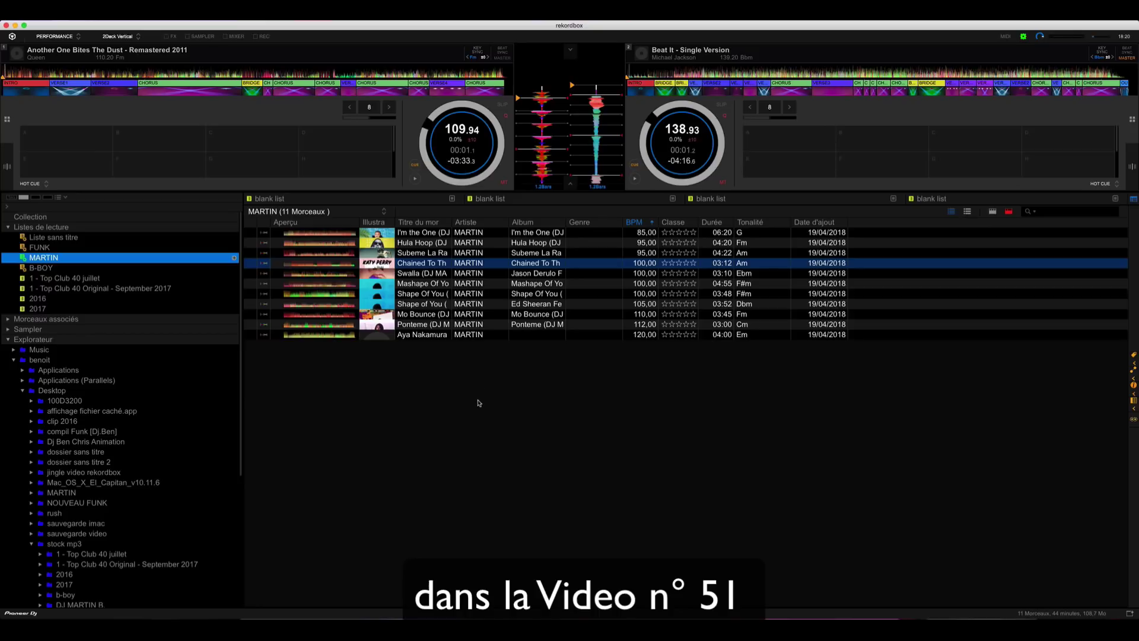
Step: Set the genre of all tracks in the MARTIN playlist to Electro House in the track information
click(1134, 390)
click(615, 481)
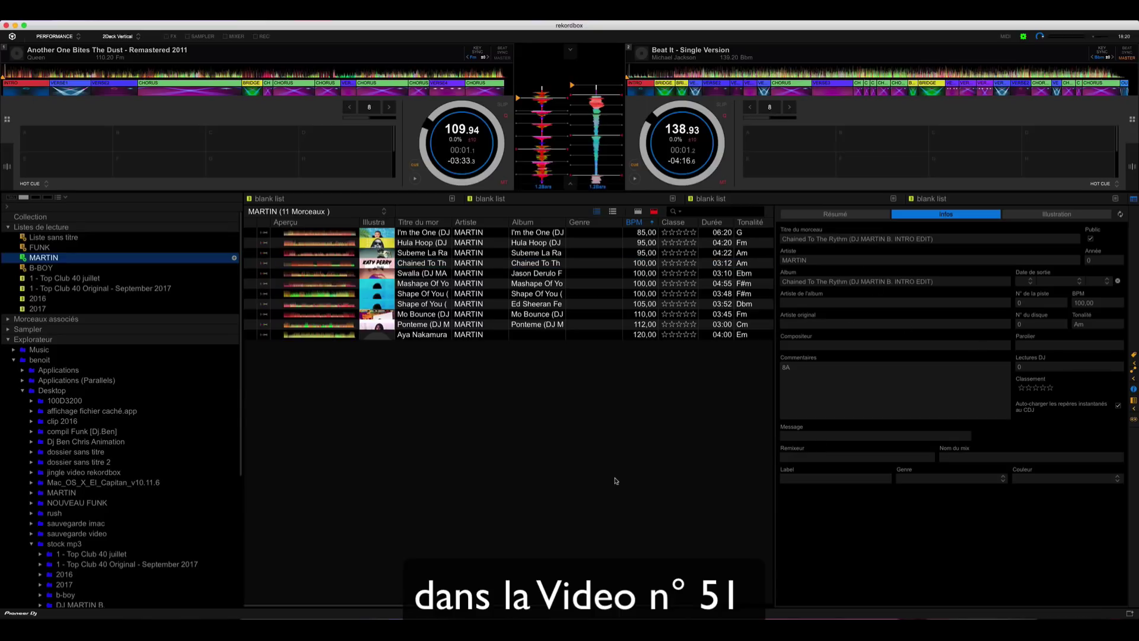
click(446, 336)
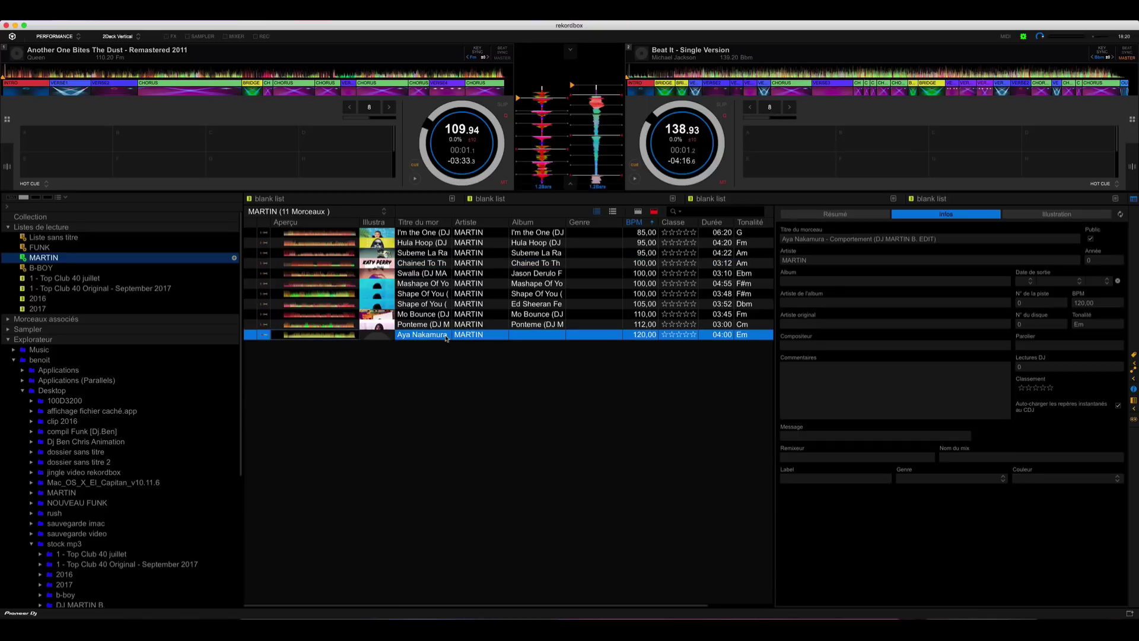
key(super+a)
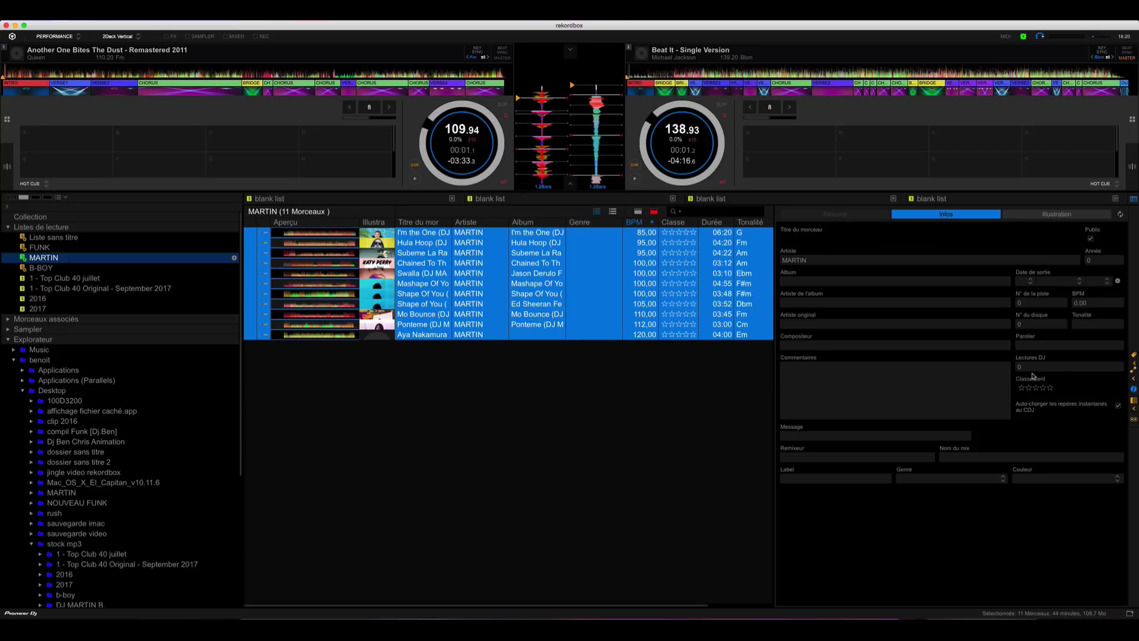
click(1003, 479)
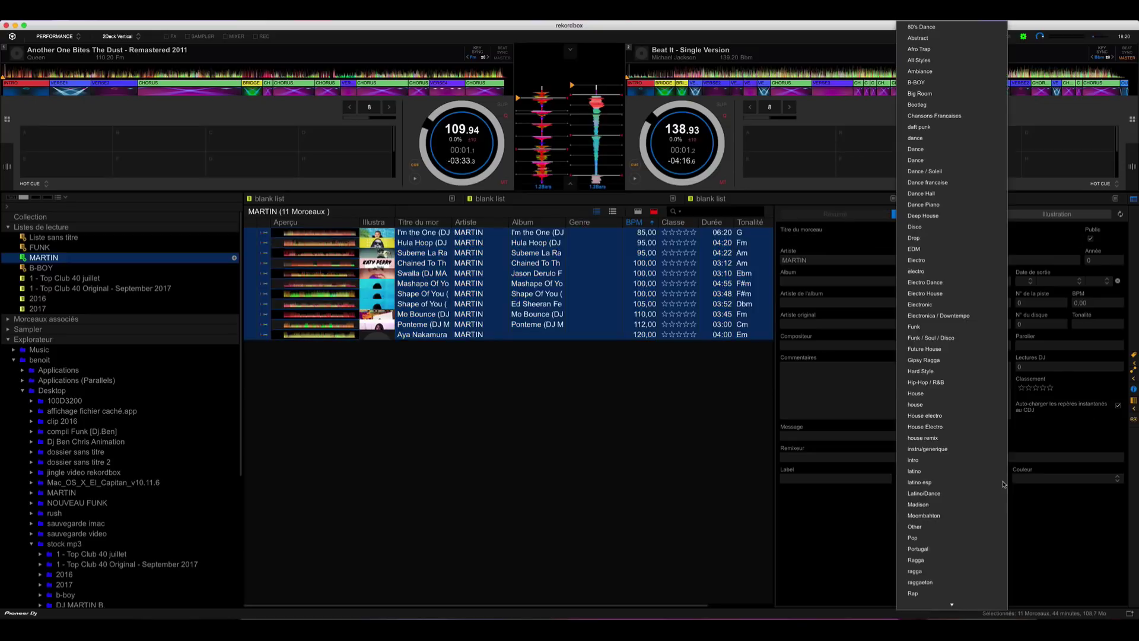
click(949, 293)
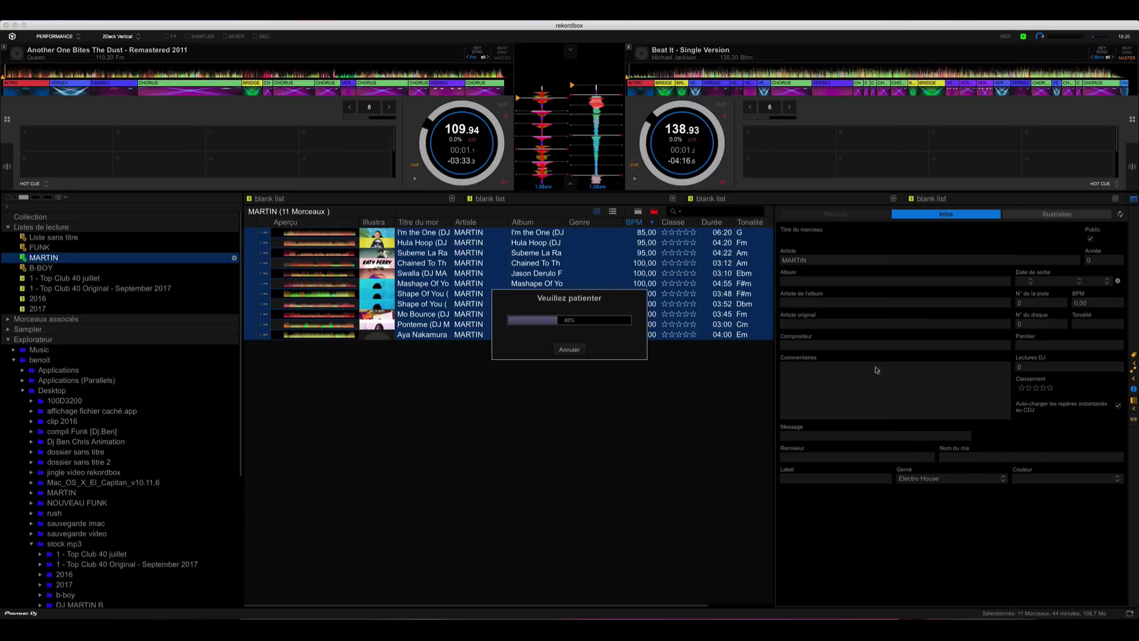
click(584, 426)
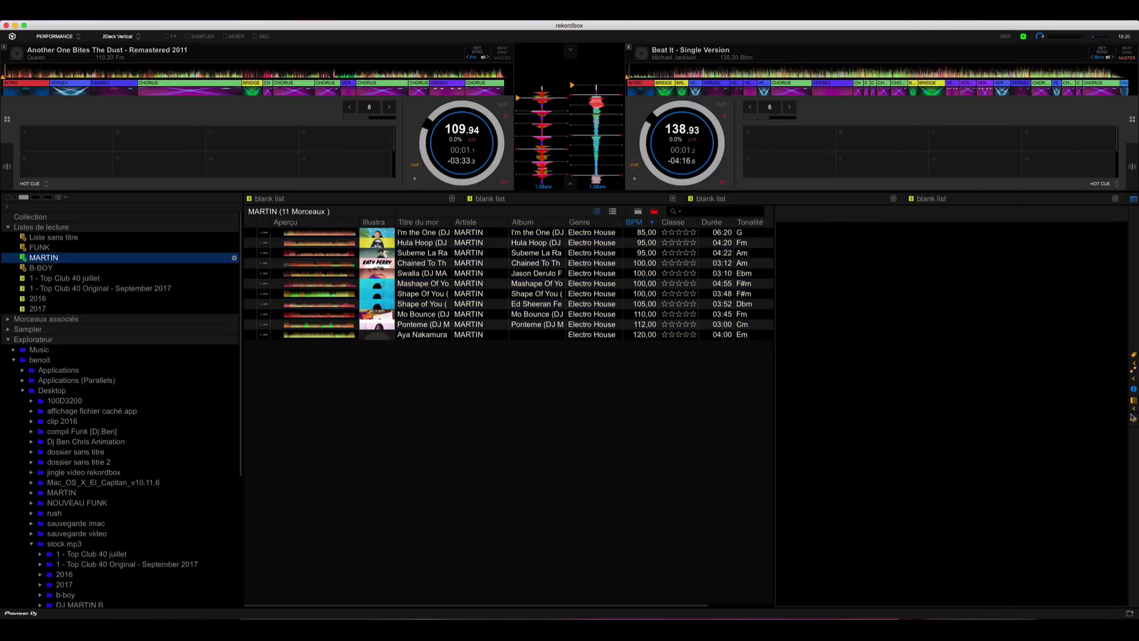
click(1133, 389)
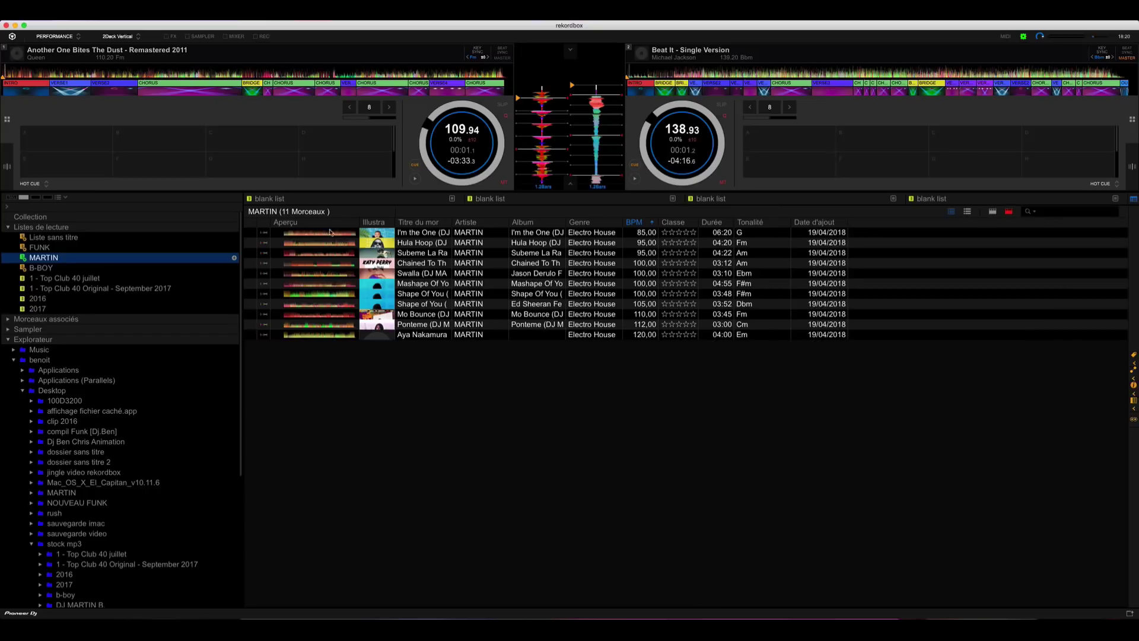
Step: Start a new intelligent playlist in Listes de lecture and name it ELECTRO HOUSE
click(47, 228)
right_click(47, 227)
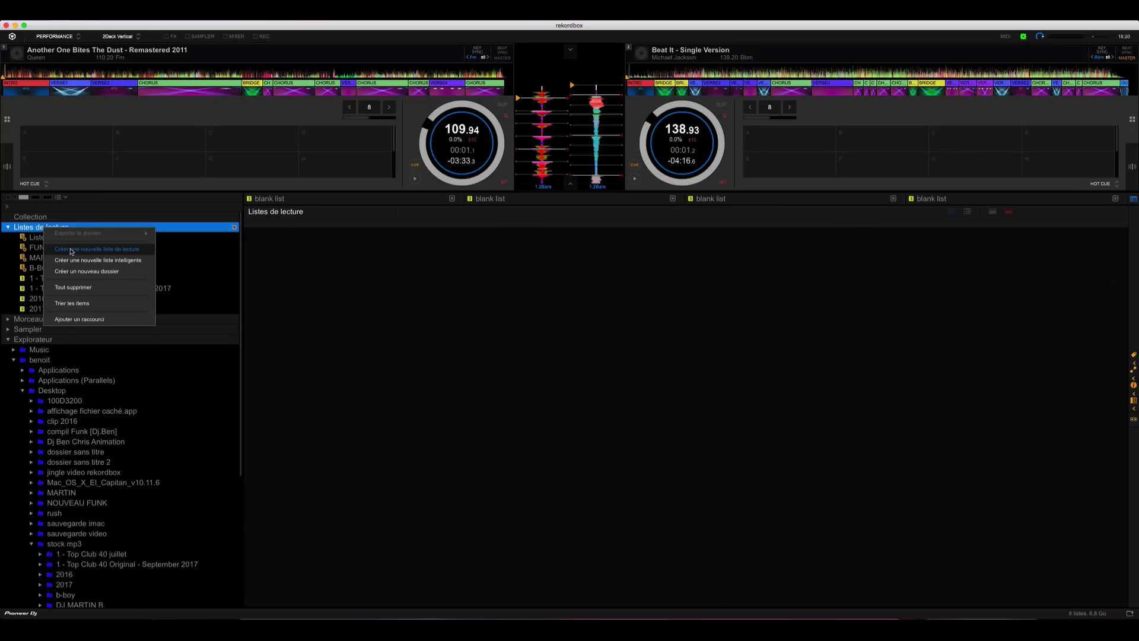
click(89, 260)
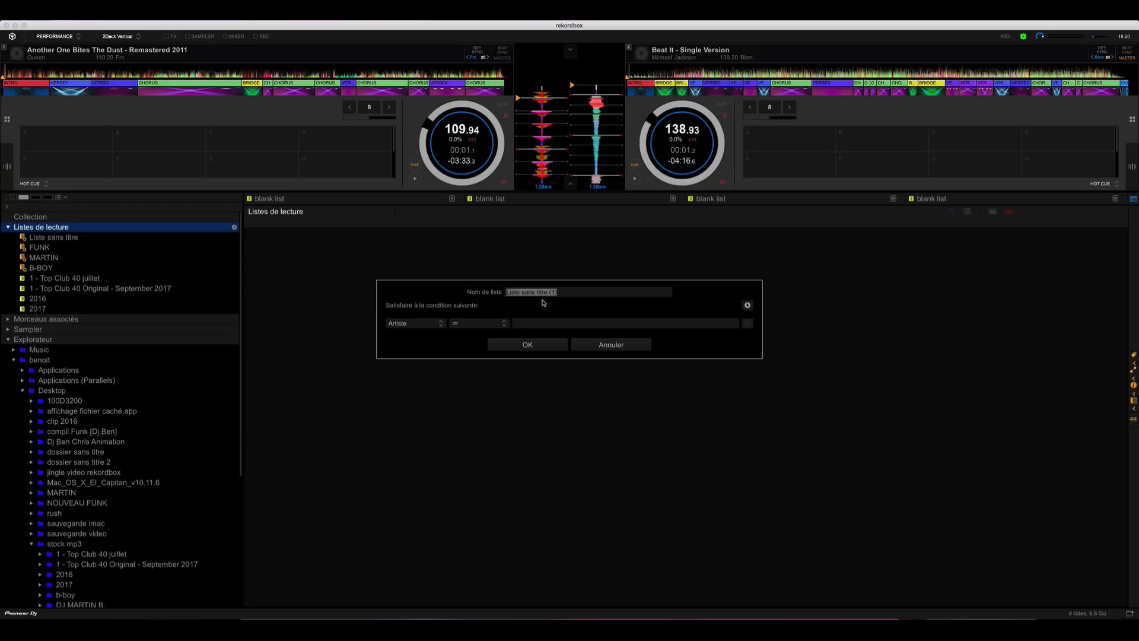
text(ELECTRO J)
key(BackSpace)
text(HOUSE)
Step: Set the new playlist's condition to Genre = Electro House and save it
click(433, 323)
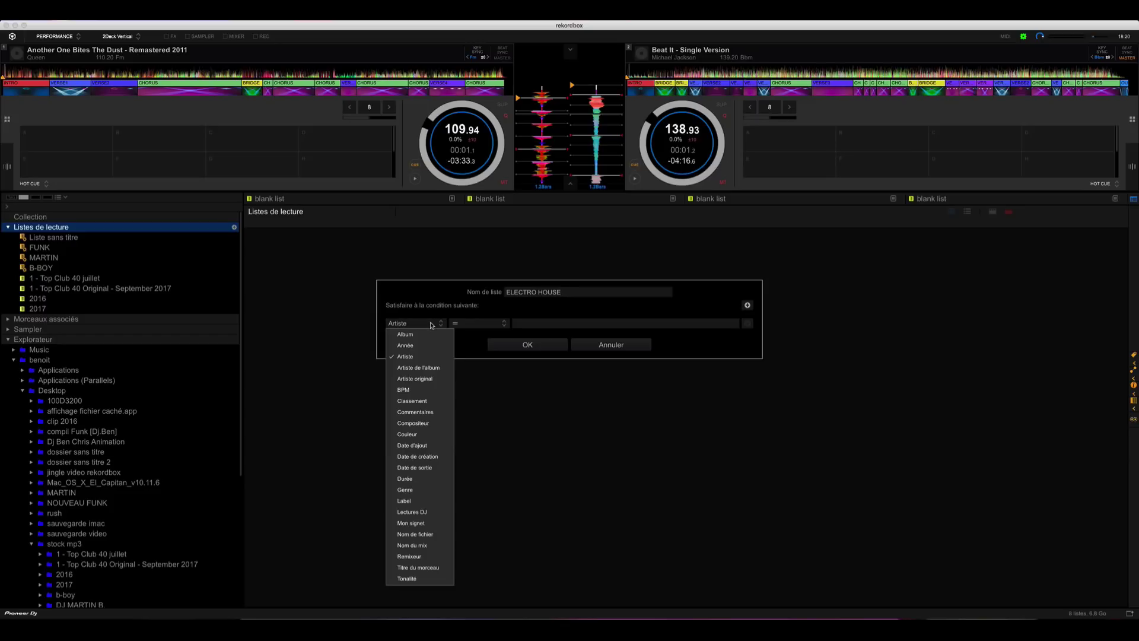
click(405, 490)
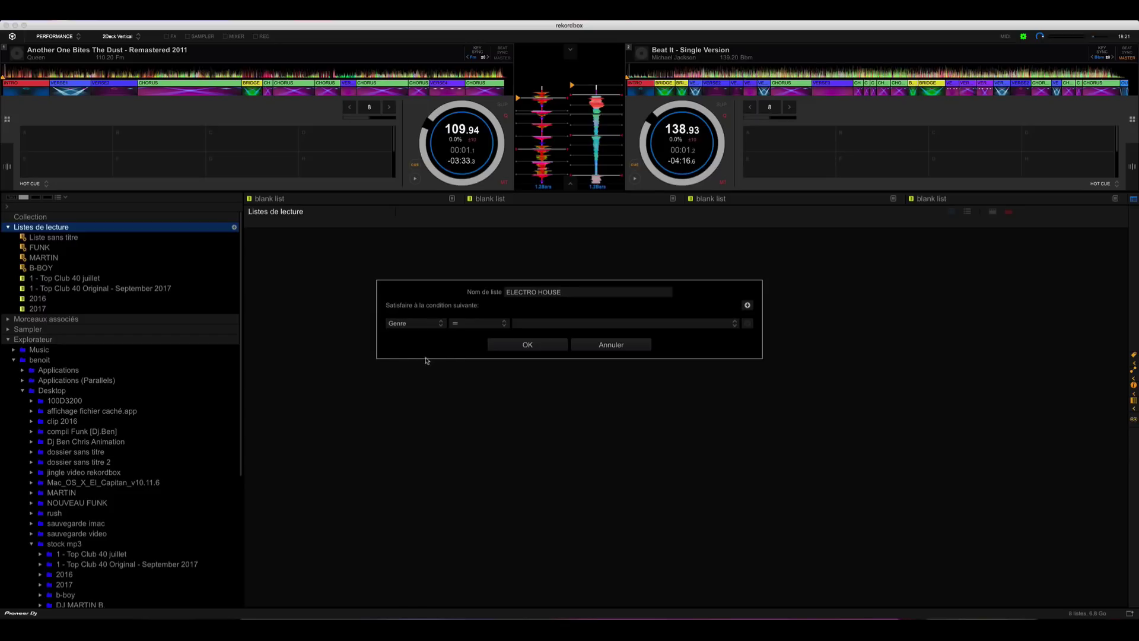
click(534, 323)
text(Electro House)
click(527, 345)
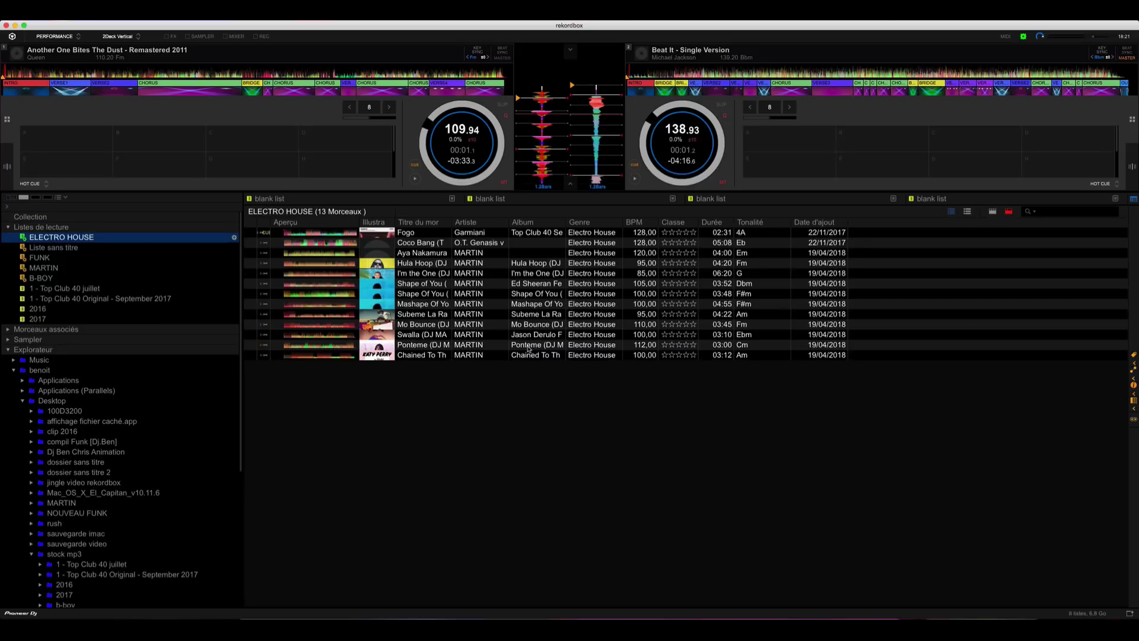
Step: Examine the tracks gathered in the ELECTRO HOUSE and Liste sans titre intelligent playlists
click(580, 284)
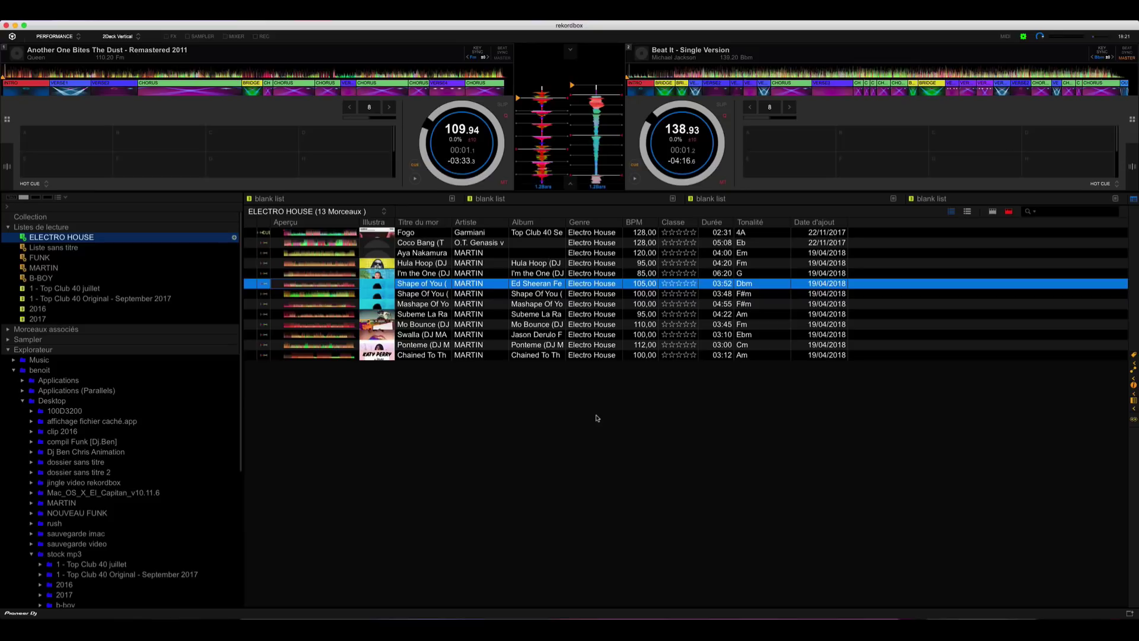
click(58, 248)
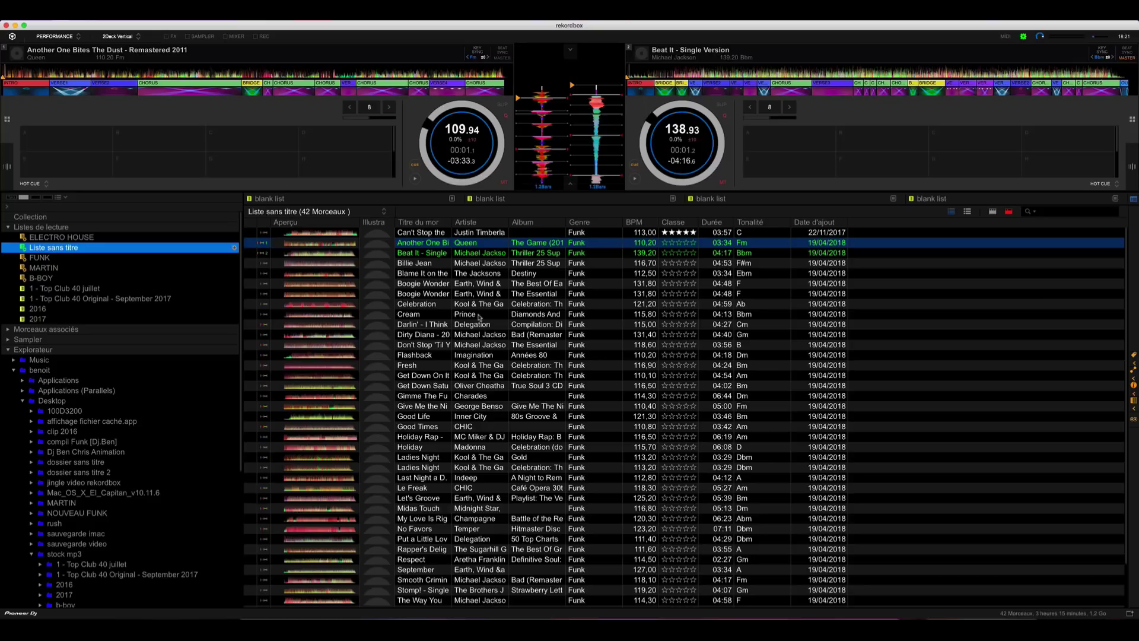
click(441, 304)
click(76, 248)
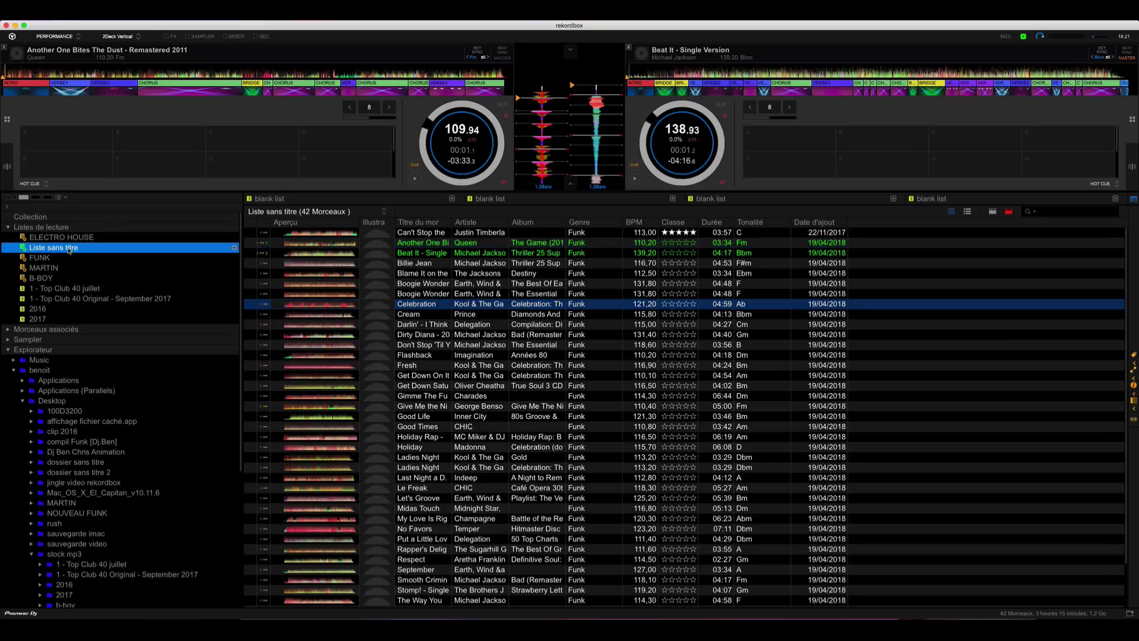
Step: Delete the Liste sans titre intelligent playlist from Listes de lecture
click(422, 316)
click(57, 251)
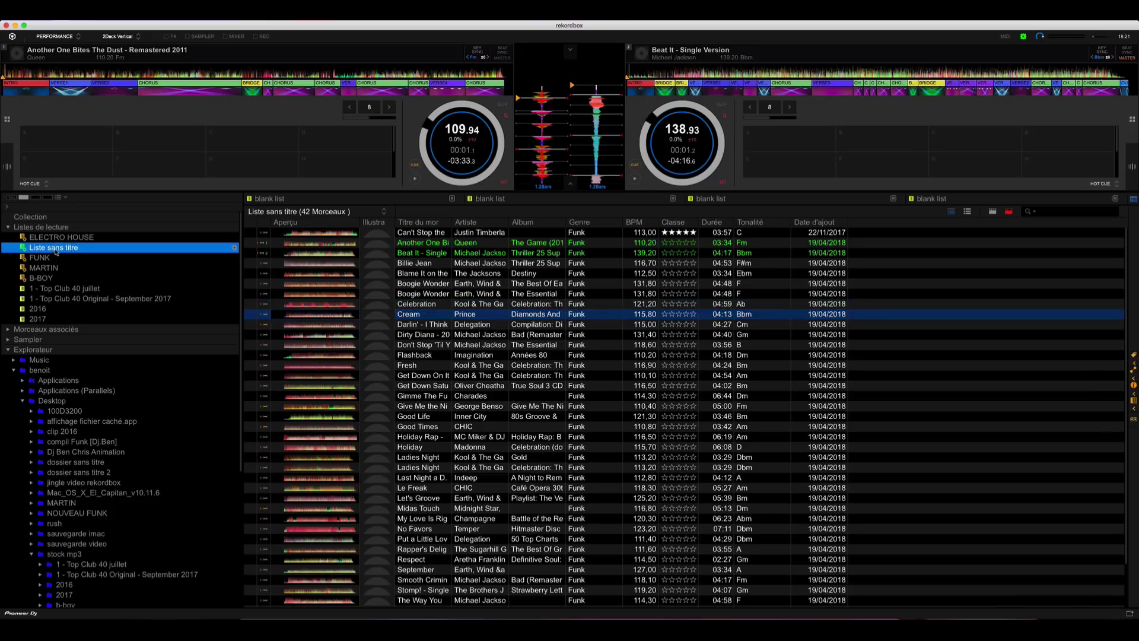
right_click(57, 251)
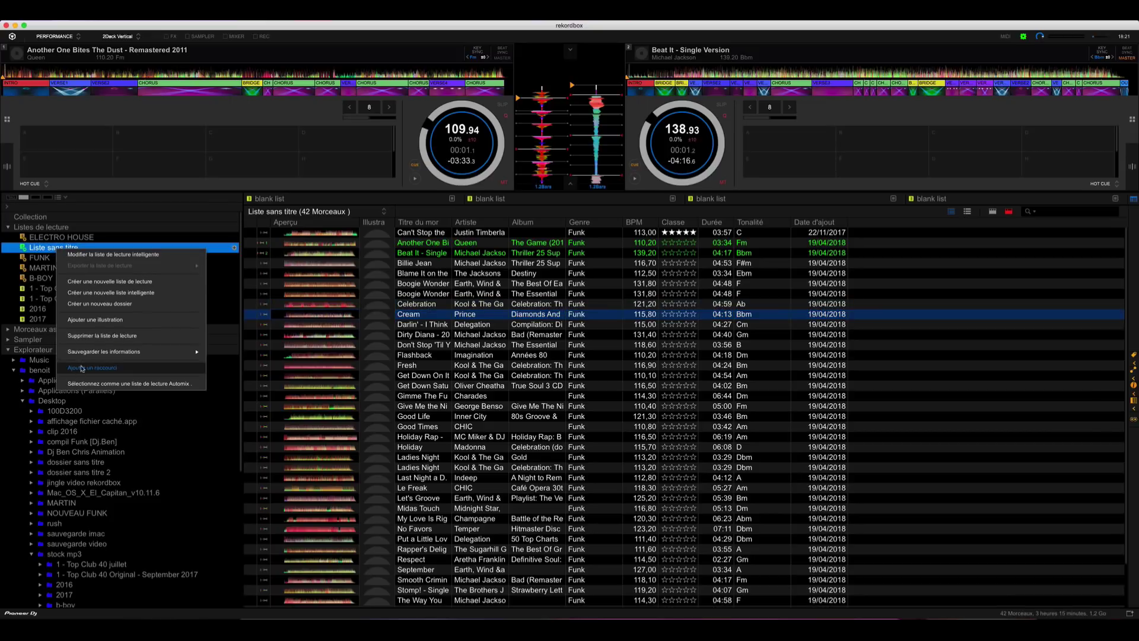
click(89, 337)
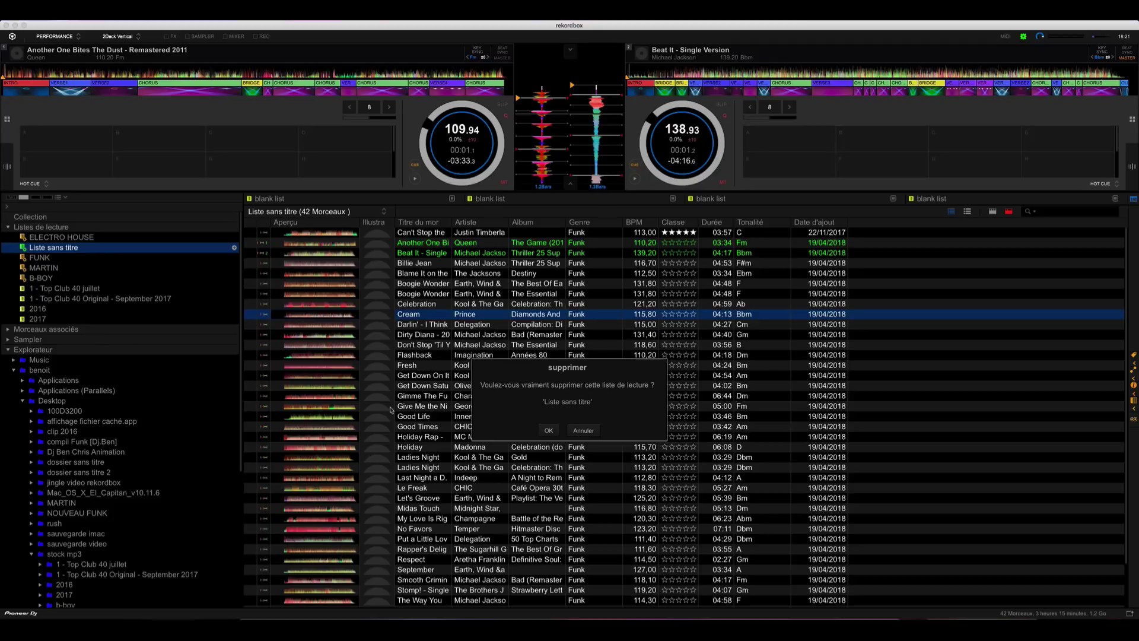
click(550, 437)
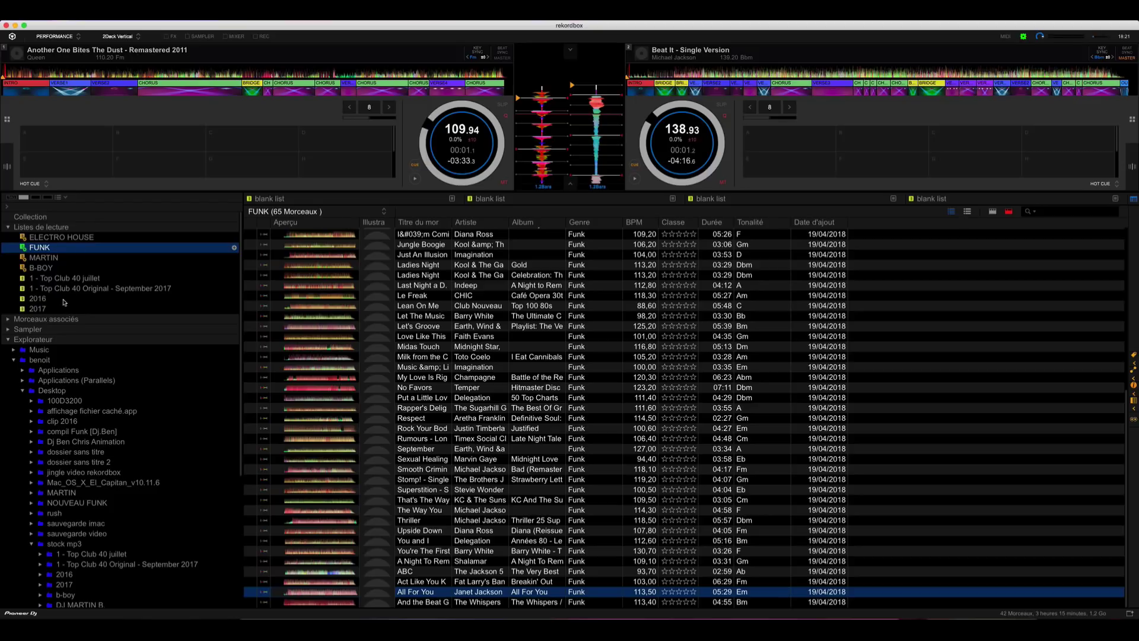
Step: Delete the ELECTRO HOUSE intelligent playlist from Listes de lecture
click(45, 257)
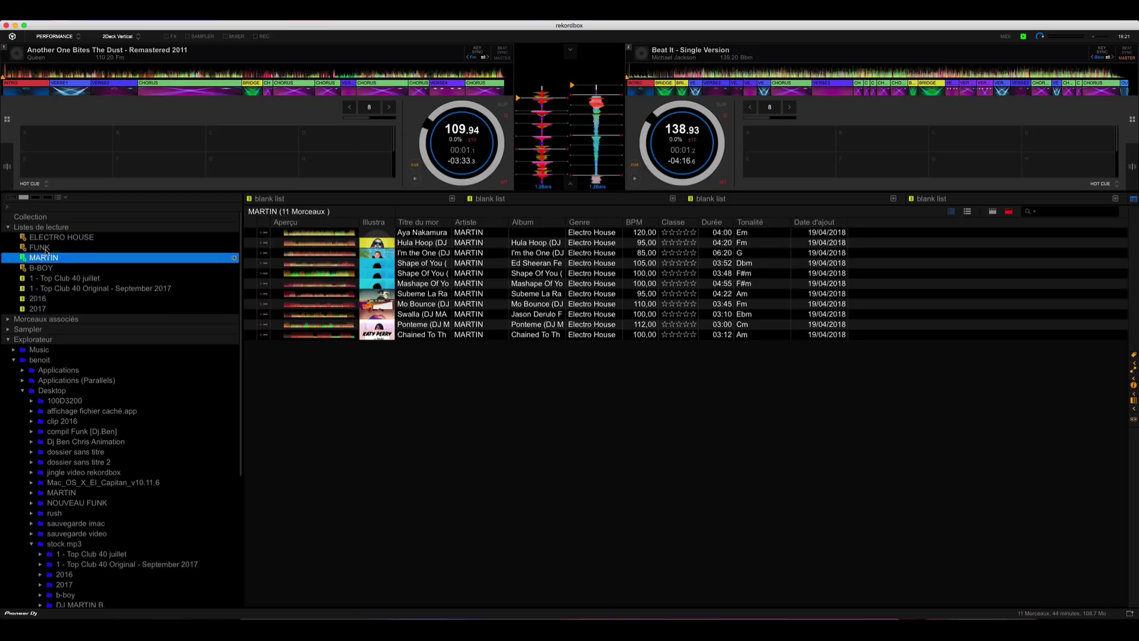
click(50, 239)
right_click(51, 239)
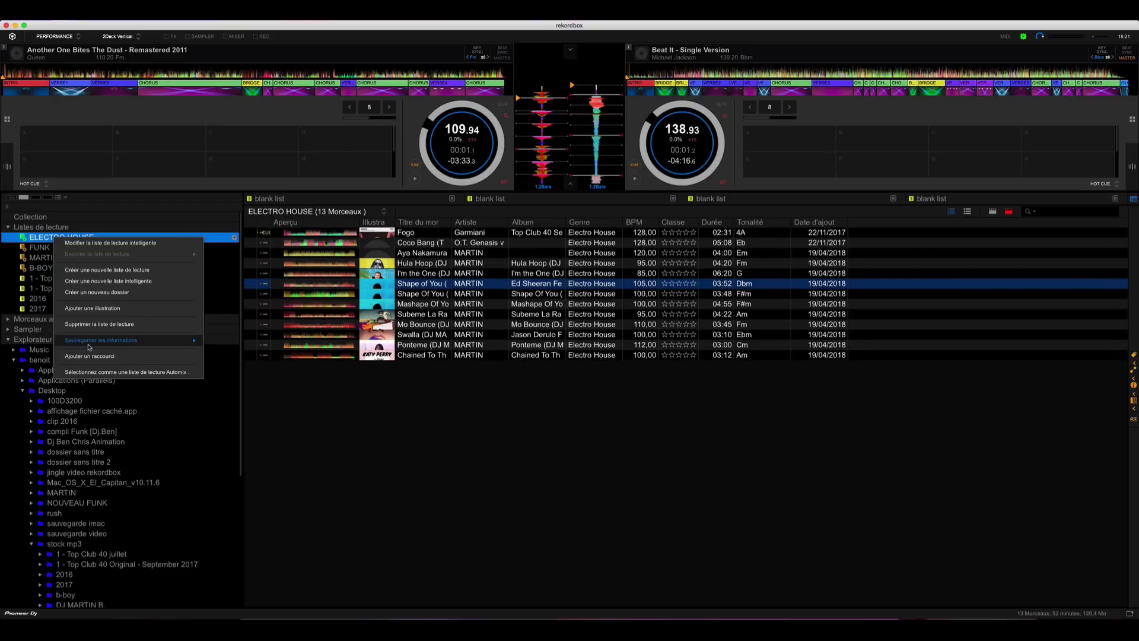
click(95, 324)
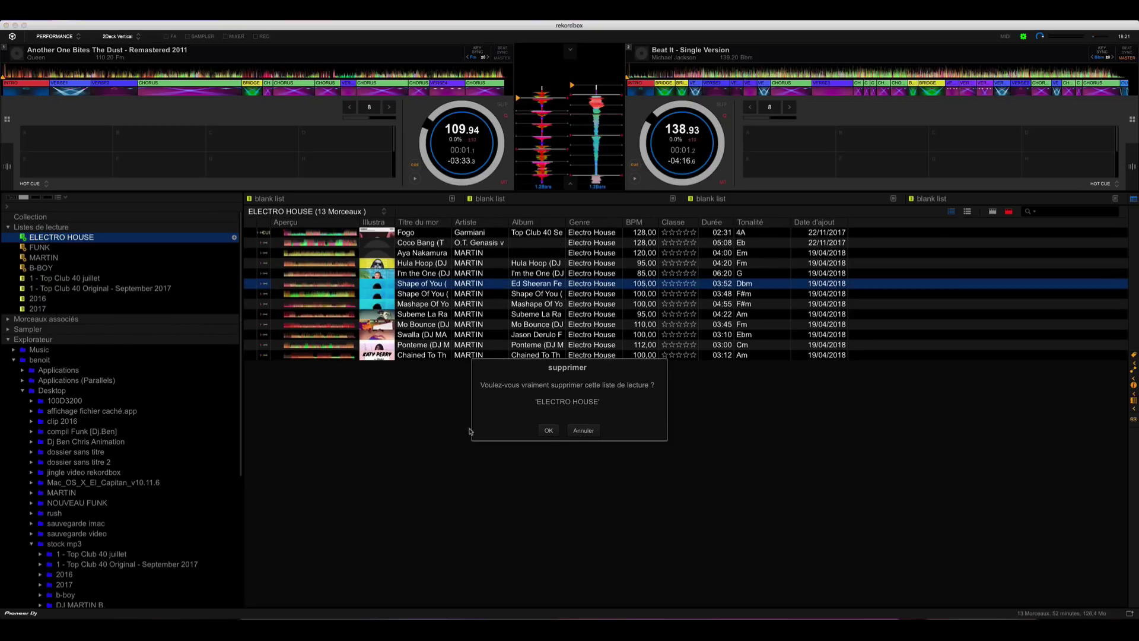
click(549, 431)
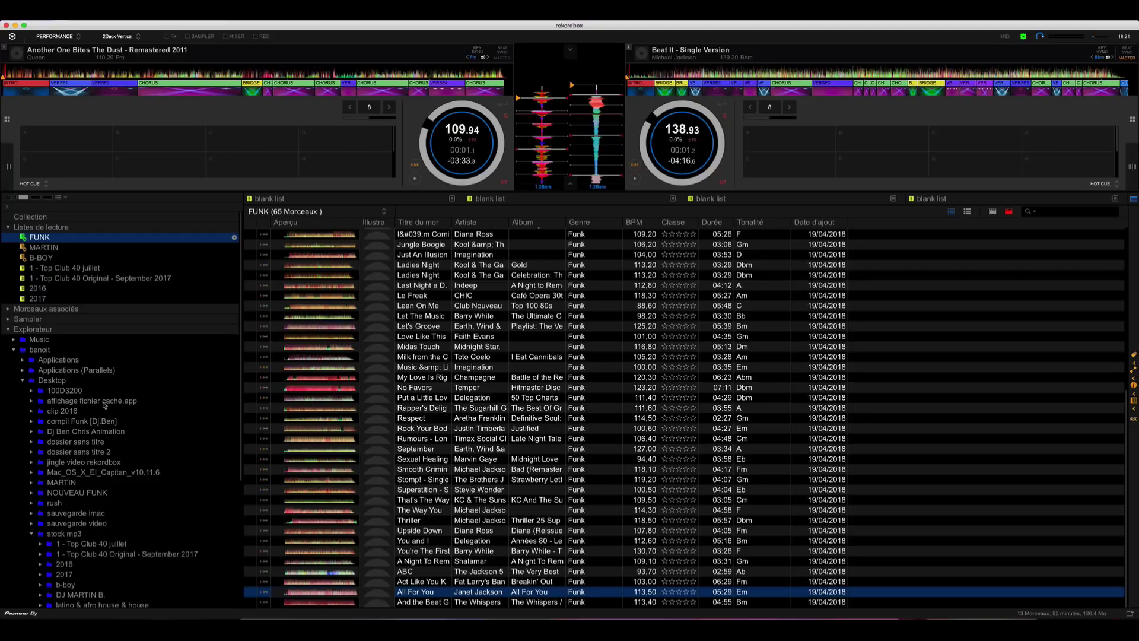
Step: View the tracks of the 2017 folder under stock mp3 in the Explorateur and check the folder's playlist import options
click(69, 566)
click(65, 575)
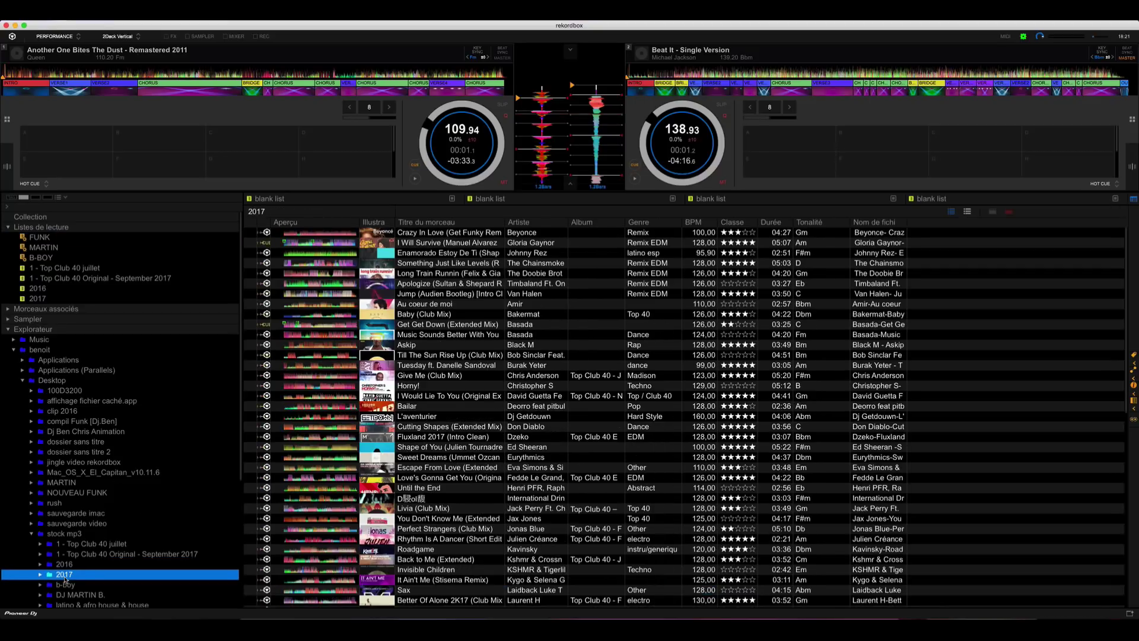
right_click(66, 579)
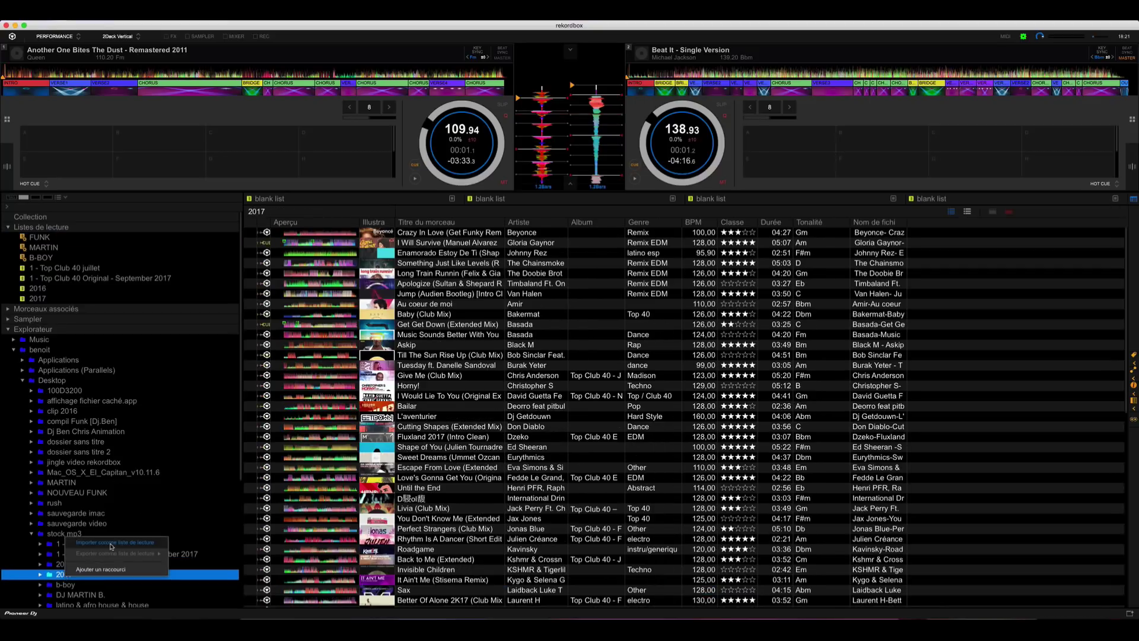
key(Escape)
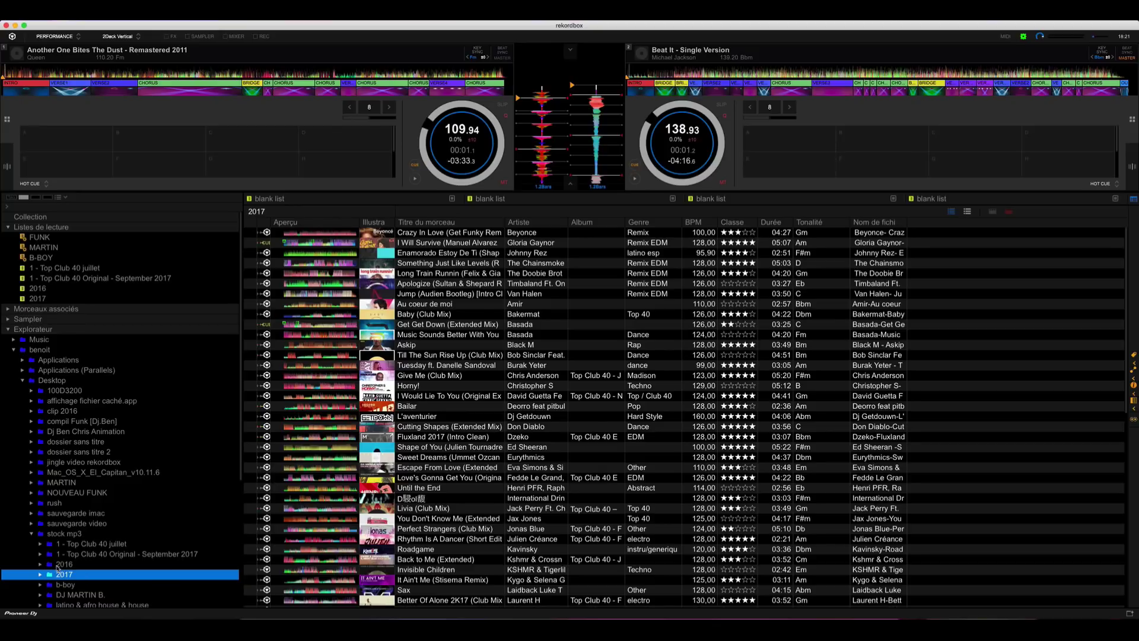
Step: Reveal the track Close My Eyes from the 2016 folder of stock mp3 in Finder, and close the Finder window
click(64, 564)
click(430, 488)
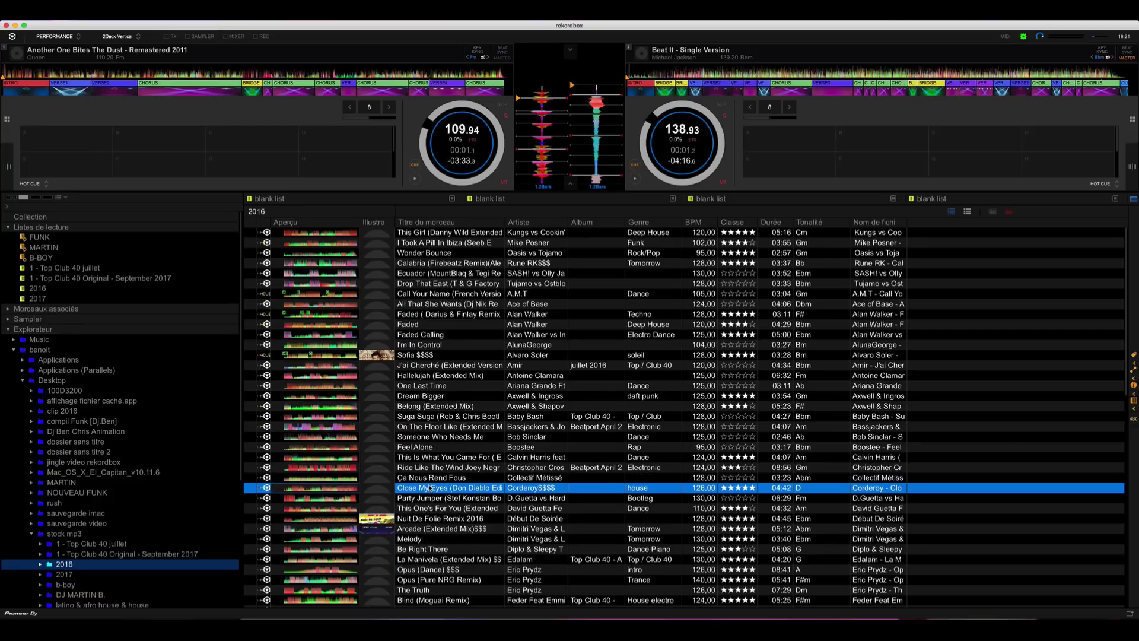
right_click(431, 488)
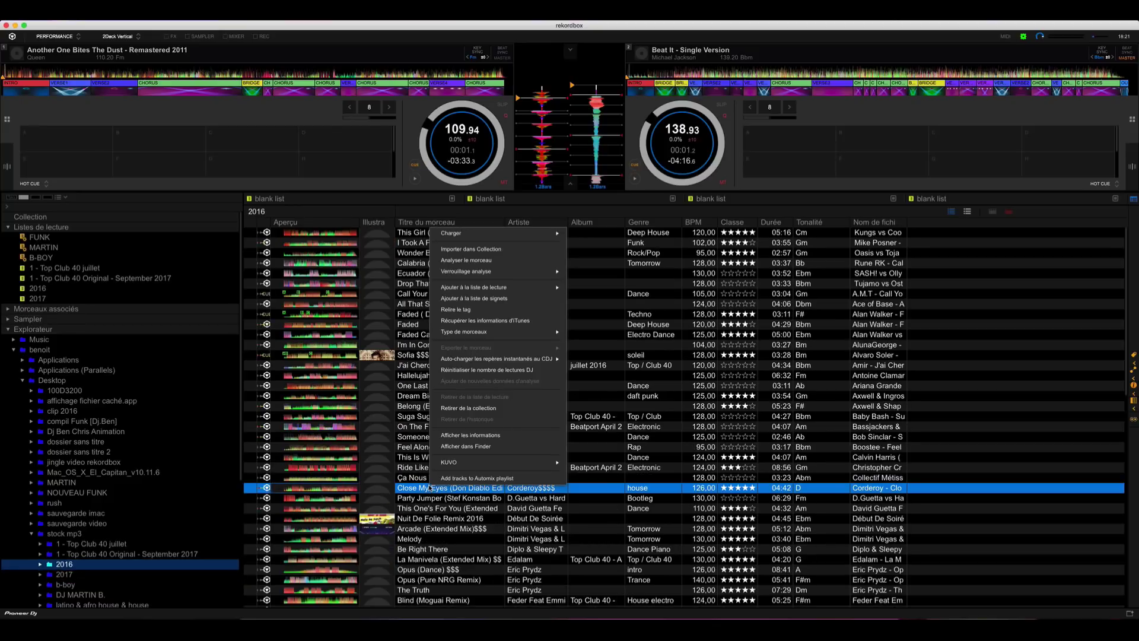
click(448, 446)
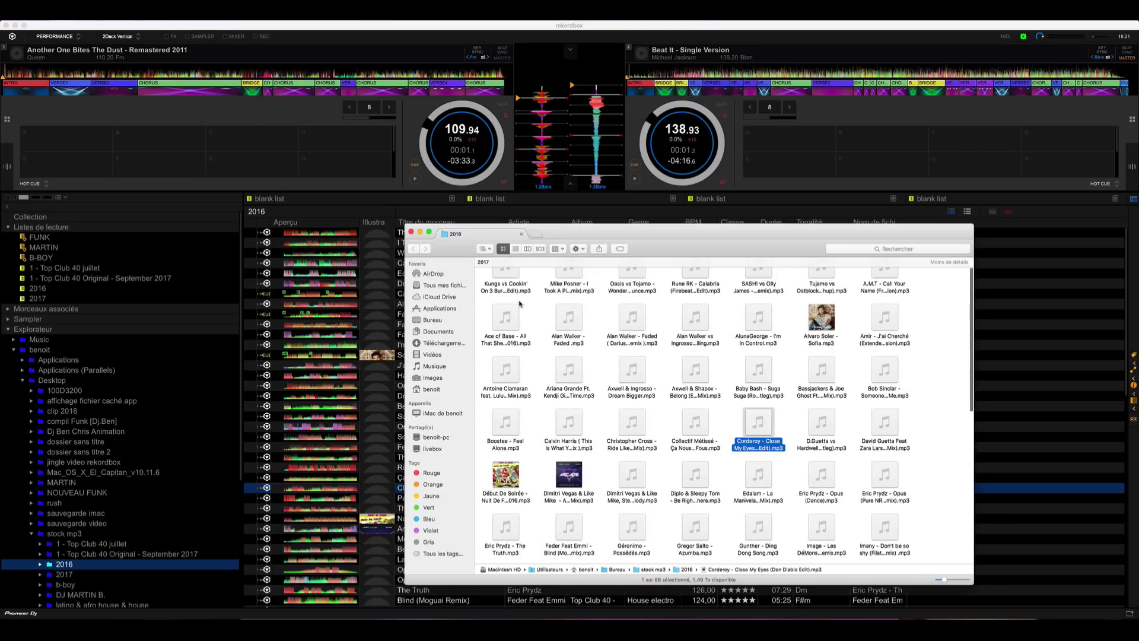
click(411, 232)
Step: Review the FUNK, MARTIN and B-BOY intelligent playlists and the 1 - Top Club 40 Original - September 2017 folder under stock mp3
click(39, 238)
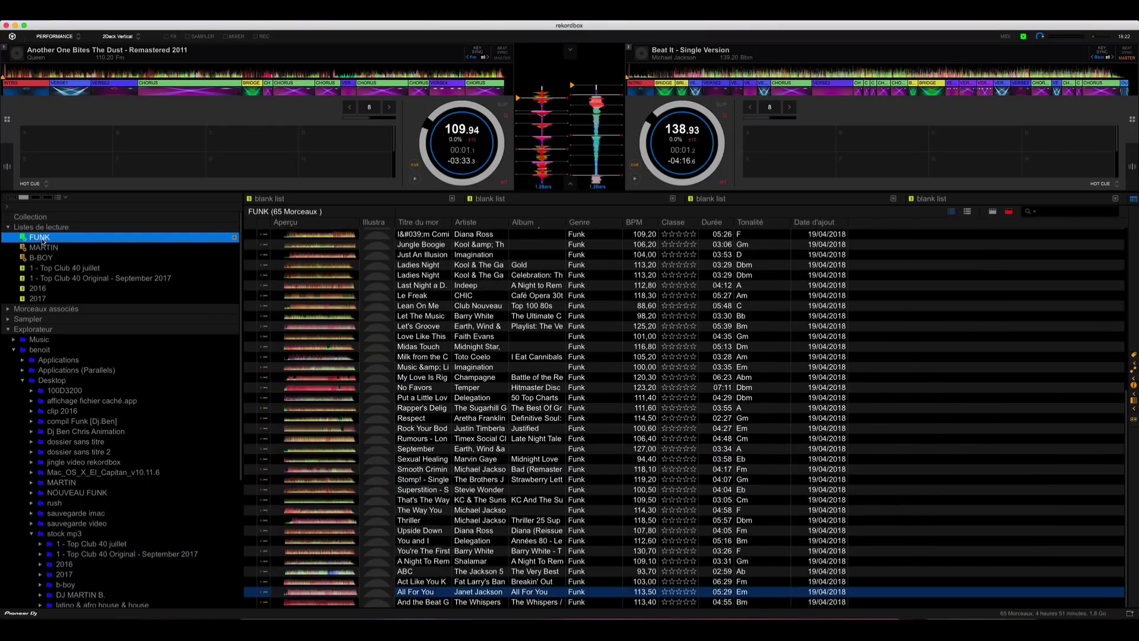
click(40, 248)
click(41, 258)
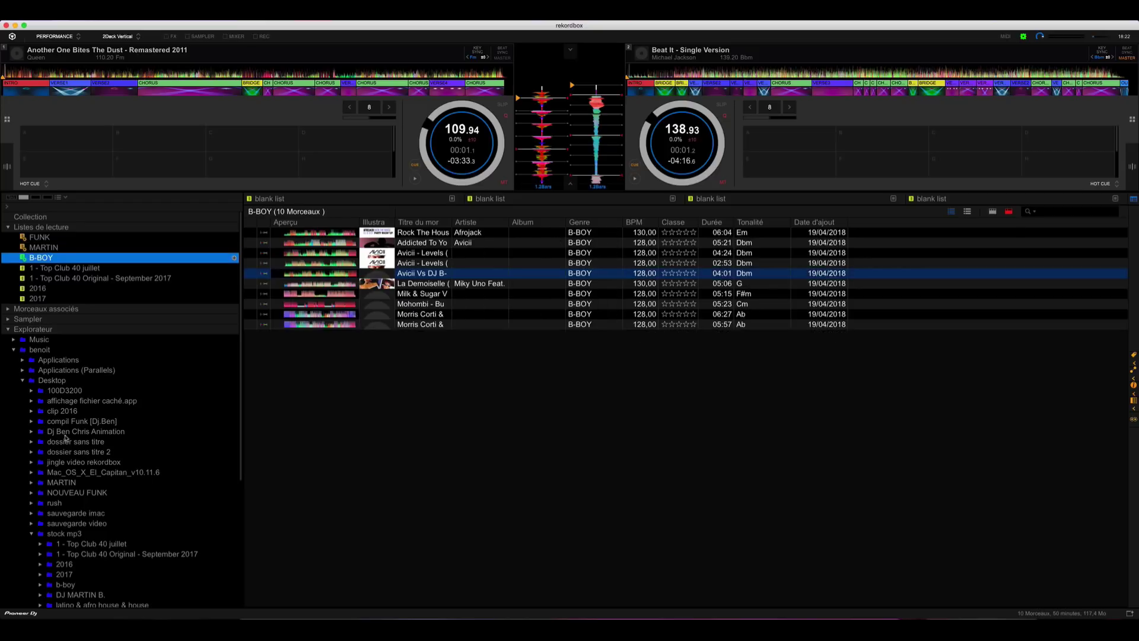
click(81, 557)
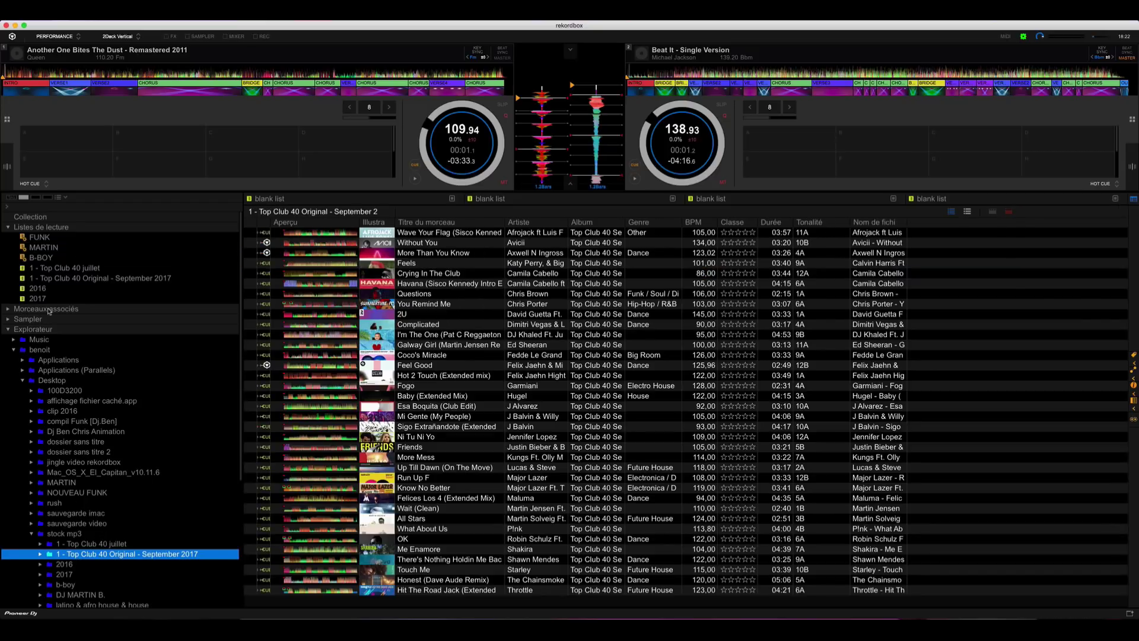
click(43, 246)
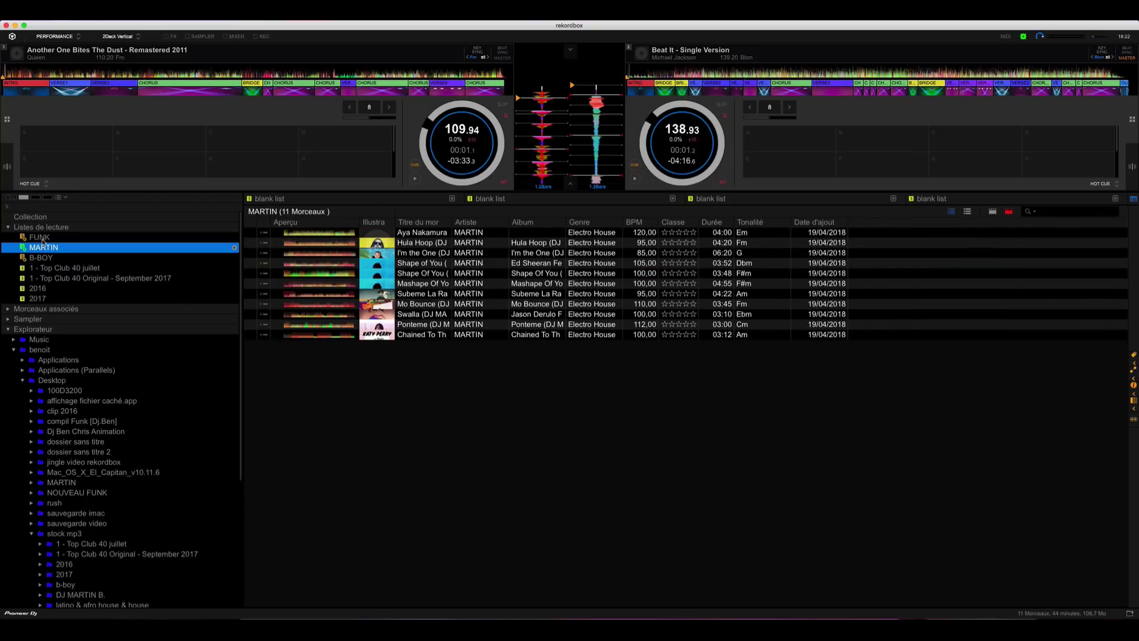
key(Up)
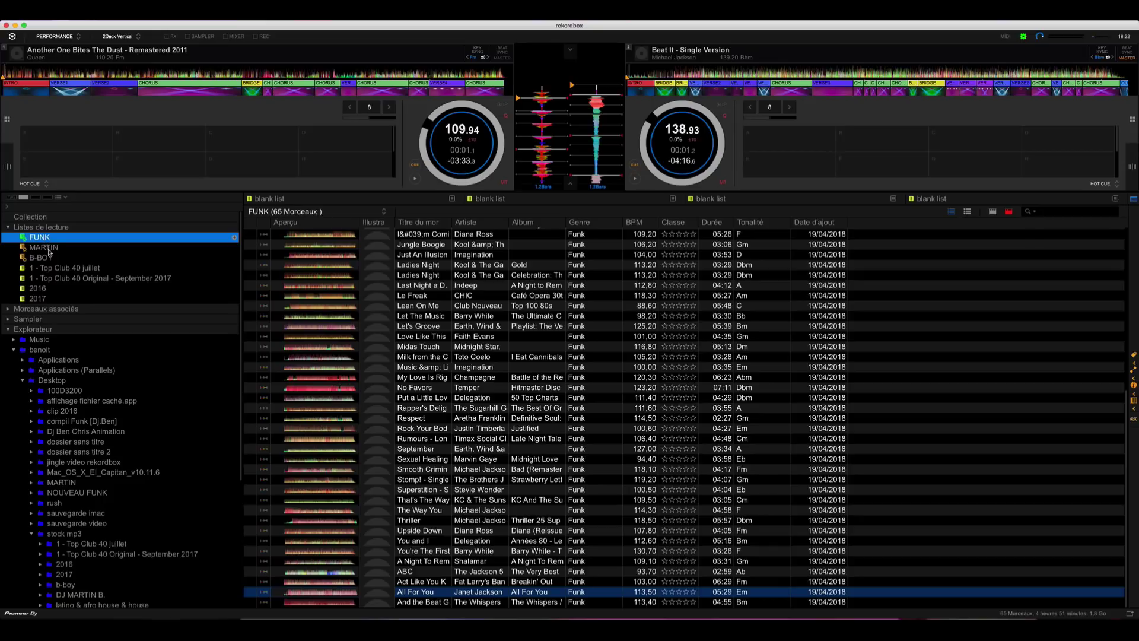